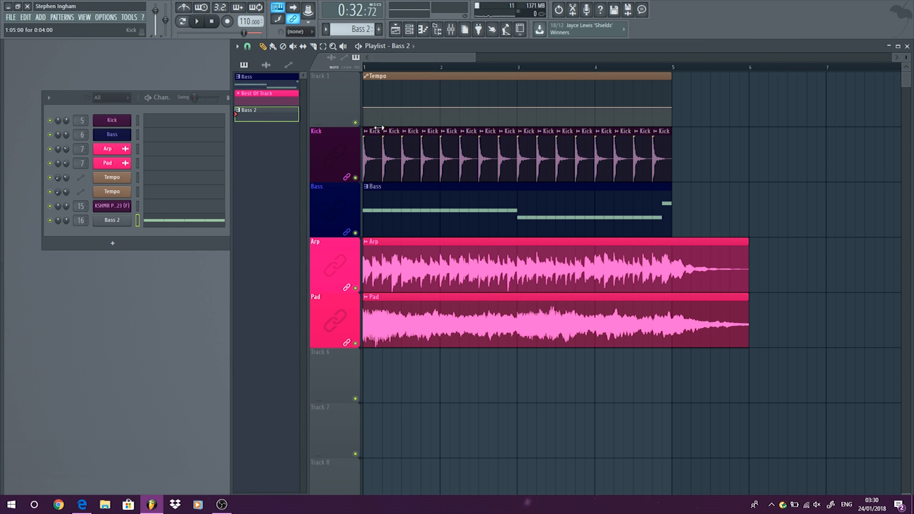
Step: Play the arrangement through once, stop it, and select the first four bars on the playlist timeline
left_click(197, 22)
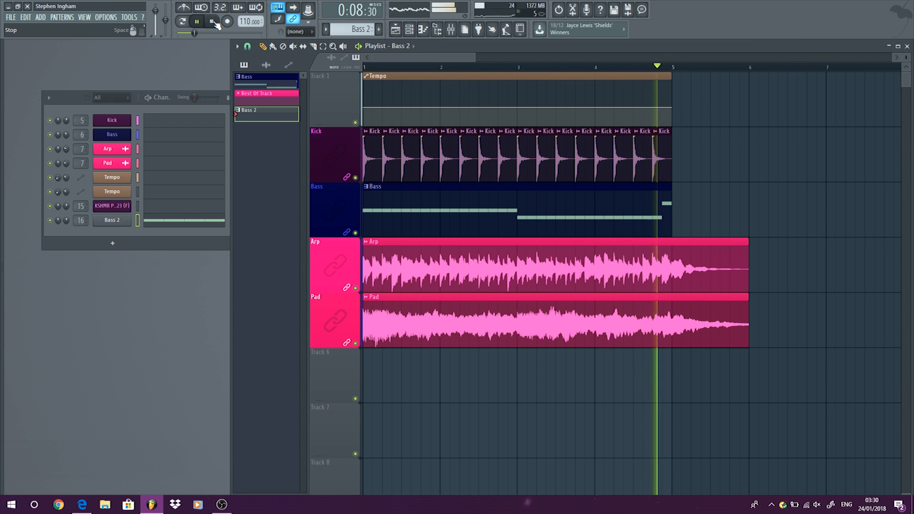
left_click(214, 21)
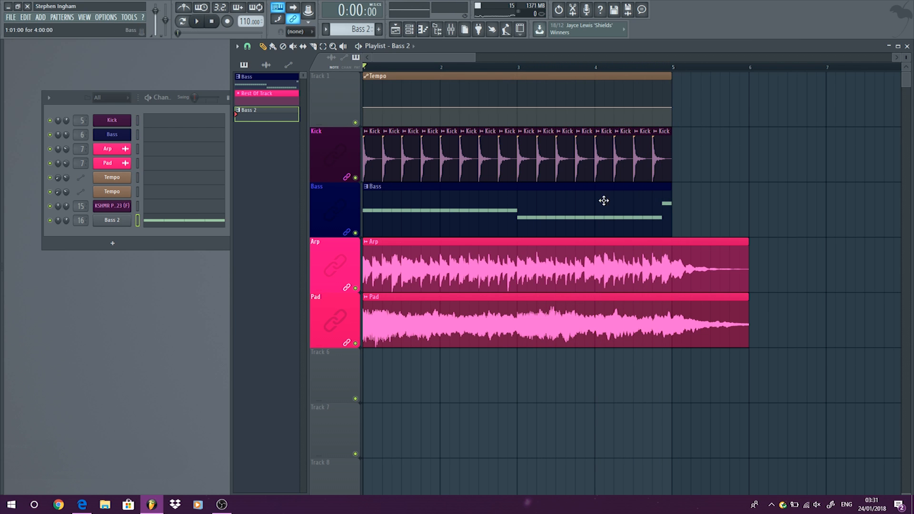
left_click_drag(367, 72, 667, 86)
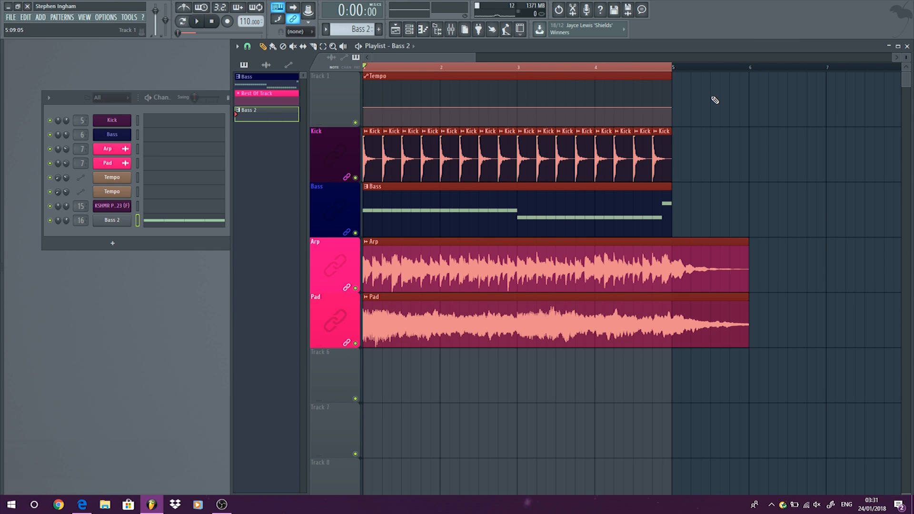
Step: Load FabFilter Pro-Q 2 into slot 1 of the Master mixer track
double_click(81, 122)
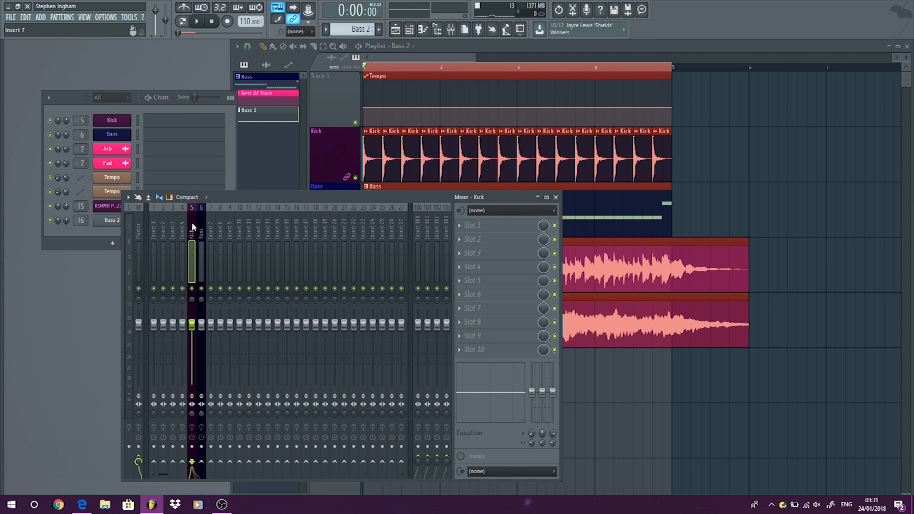
left_click(134, 220)
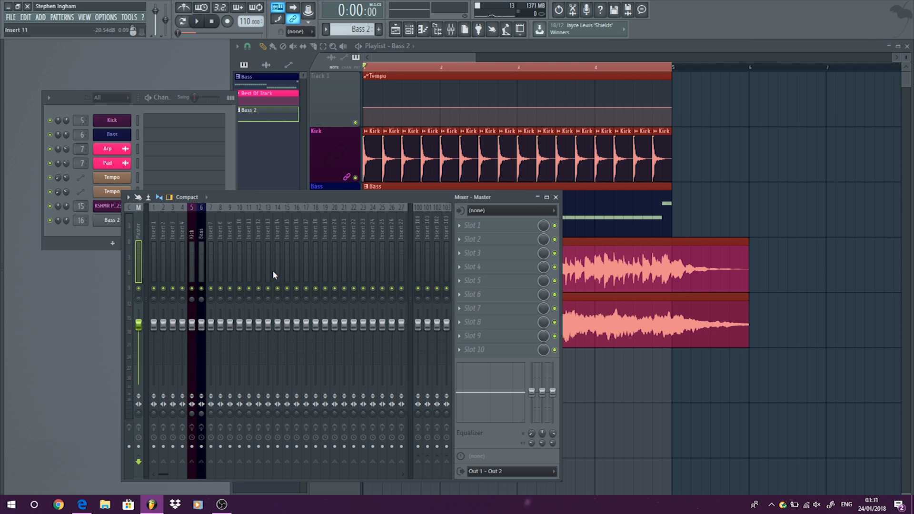
left_click(484, 231)
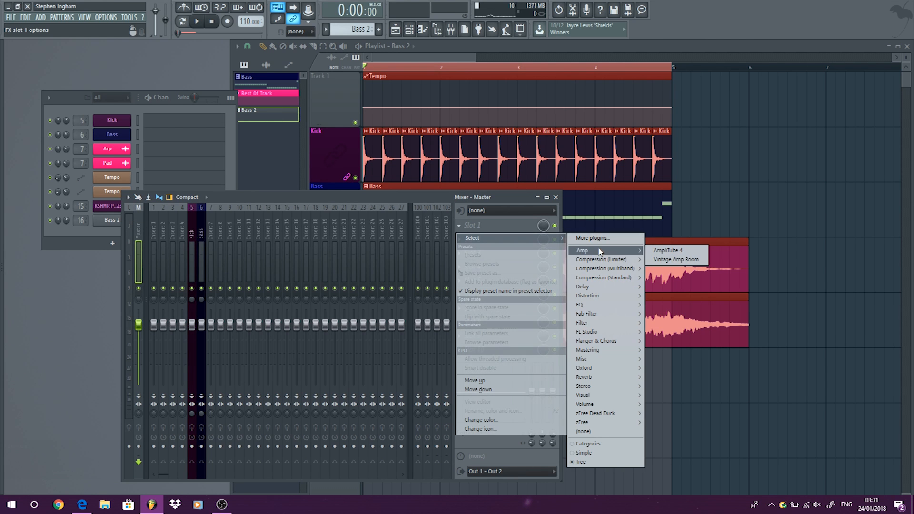
mouse_move(620, 308)
left_click(670, 305)
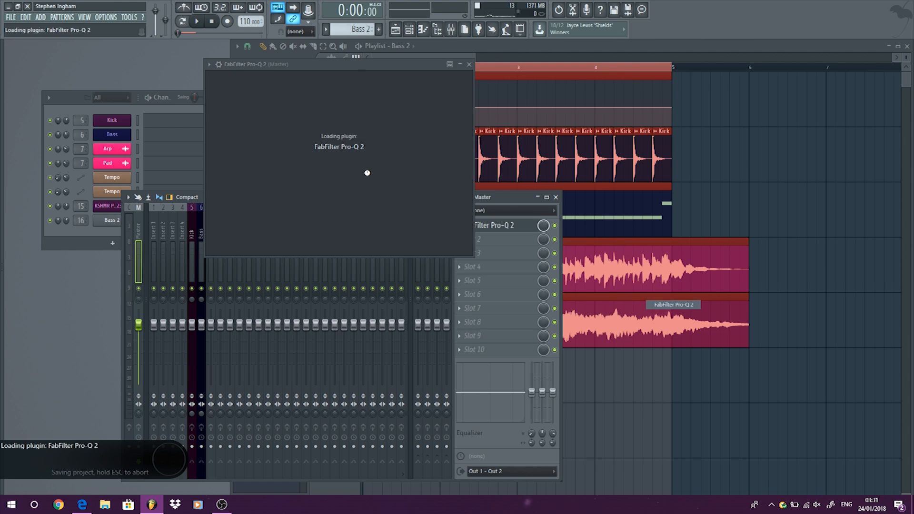
Step: Add a 96 dB/oct high cut at about 202 Hz on the Master equalizer, auditioning the remaining low end
left_click(566, 163)
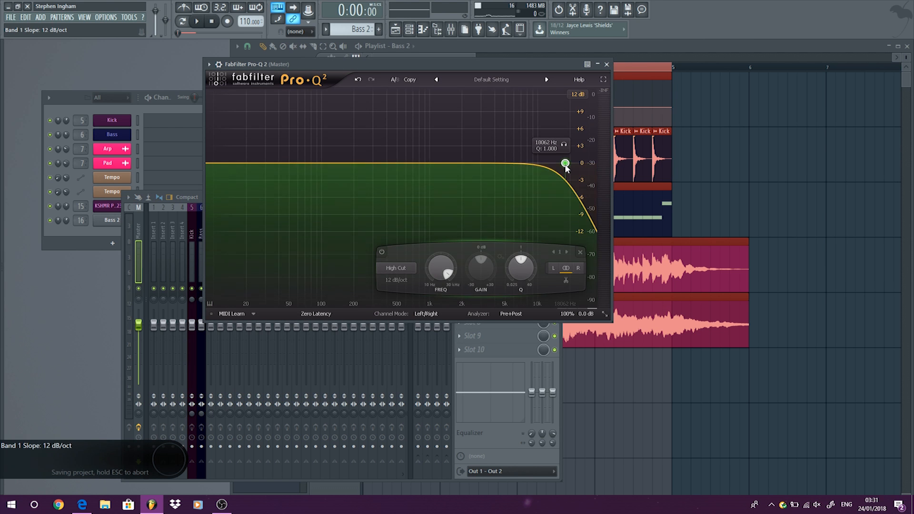
left_click_drag(566, 164, 353, 167)
left_click(197, 21)
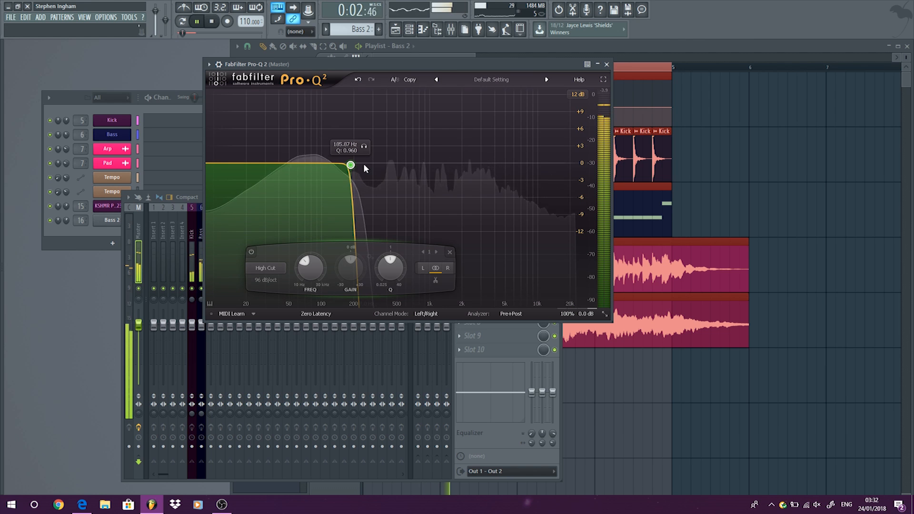
left_click_drag(353, 167, 356, 169)
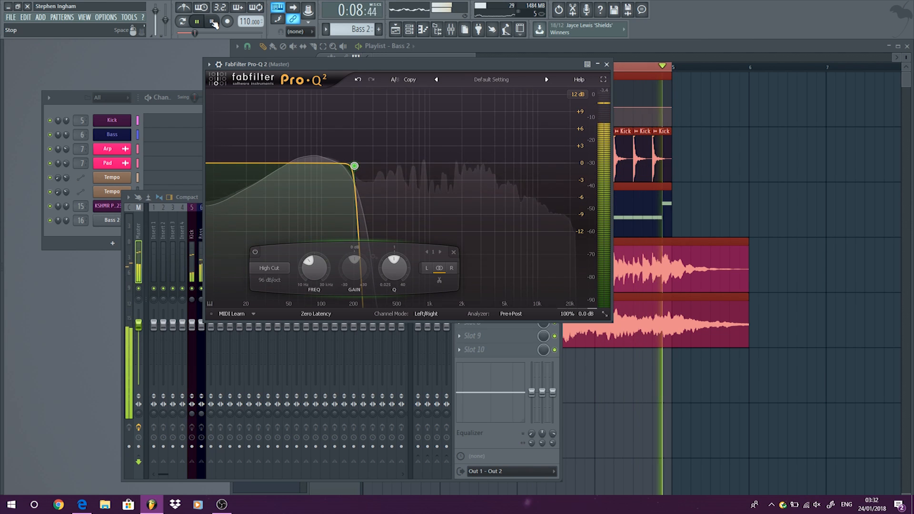
left_click(213, 22)
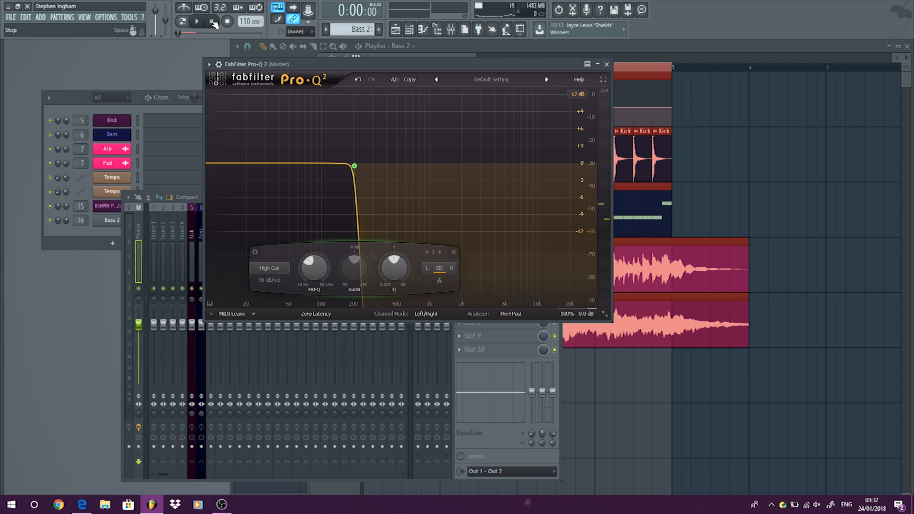
Step: Listen to the isolated low end again, raise the Master high cut to about 24 kHz, and close the equalizer
key("space")
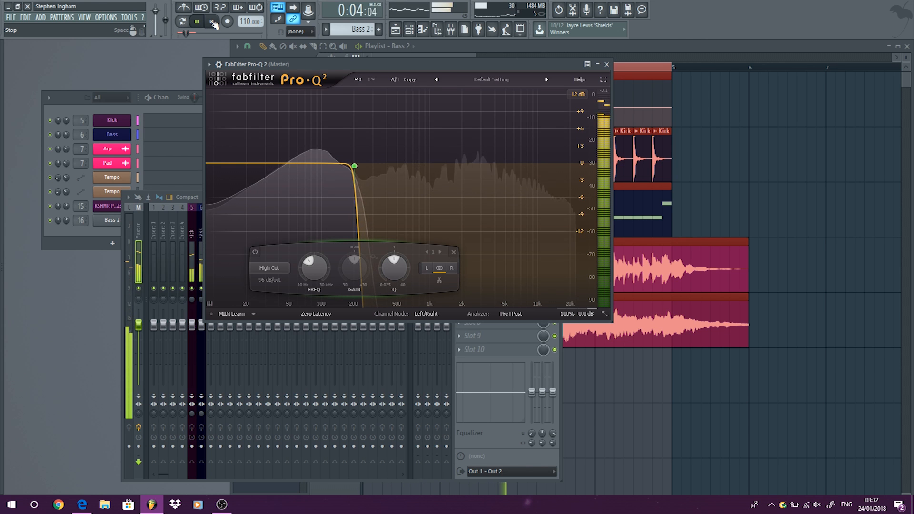
left_click(212, 22)
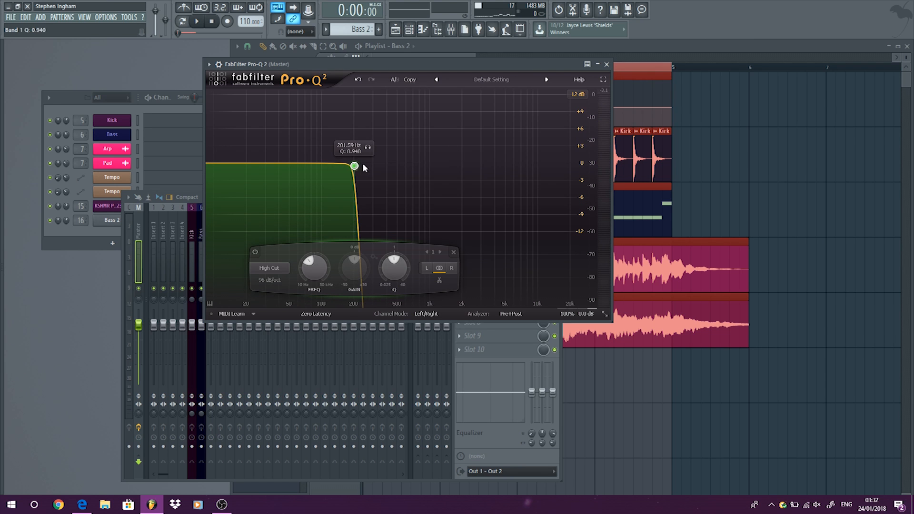
left_click_drag(354, 166, 578, 174)
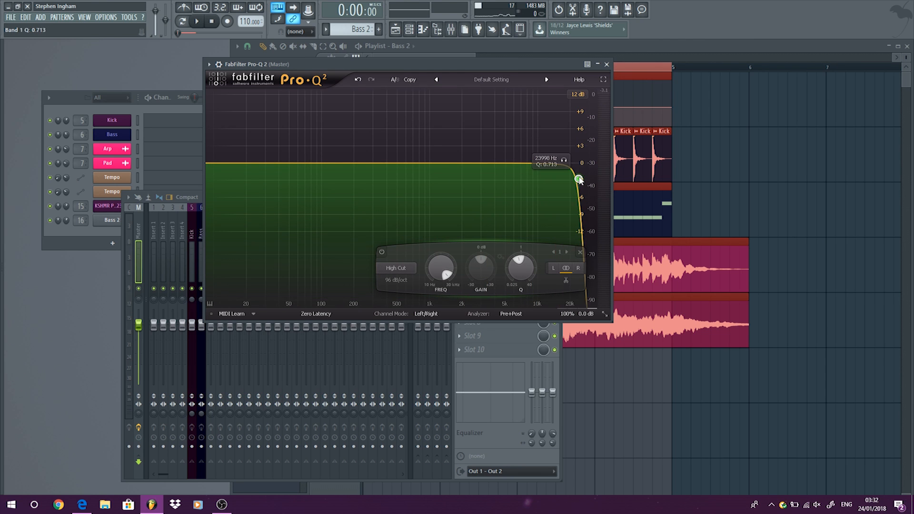
left_click(607, 65)
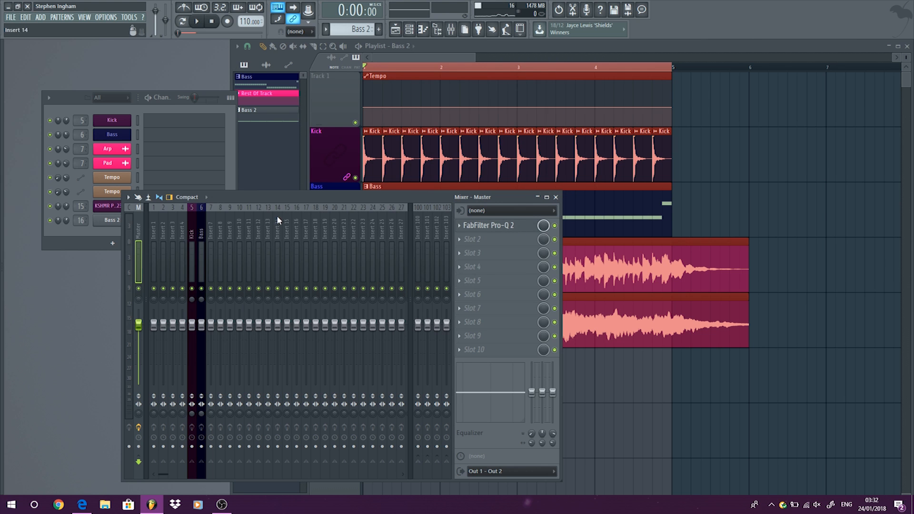
Step: Load FabFilter Pro-Q 2 into slot 1 of the Kick mixer track
left_click(189, 224)
left_click(482, 225)
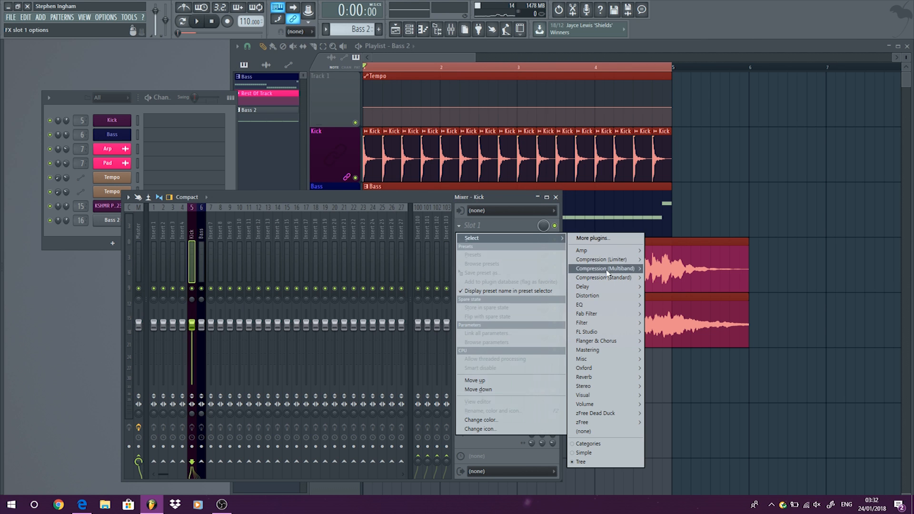
mouse_move(619, 305)
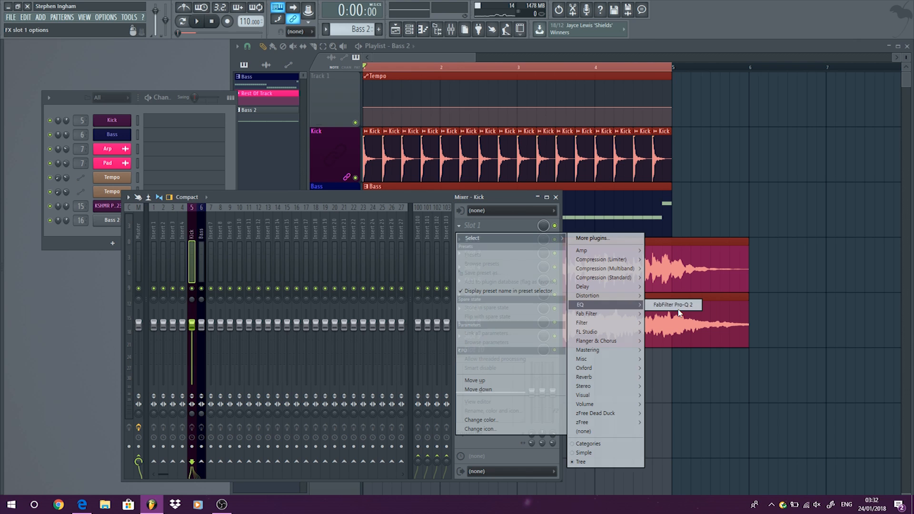
left_click(676, 305)
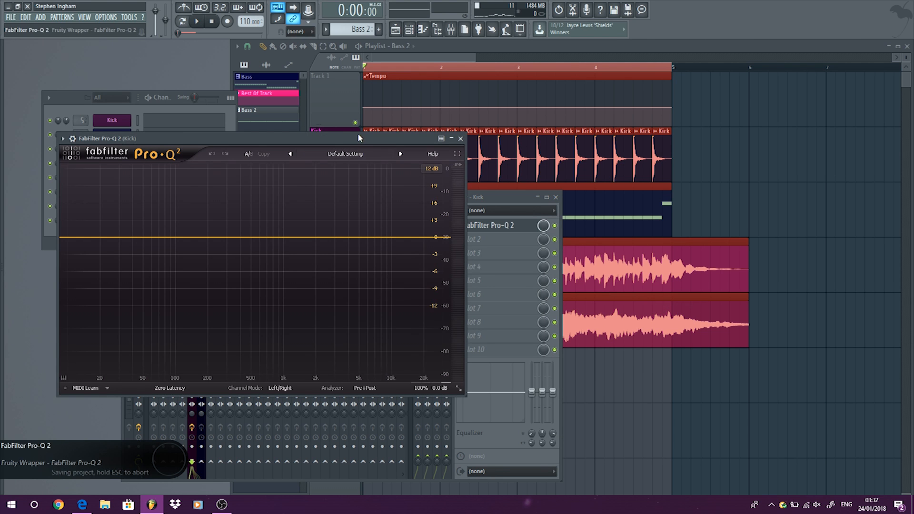
Step: Solo the Kick playlist track and play it with its equalizer's full spectrum in view
left_click_drag(355, 149, 357, 164)
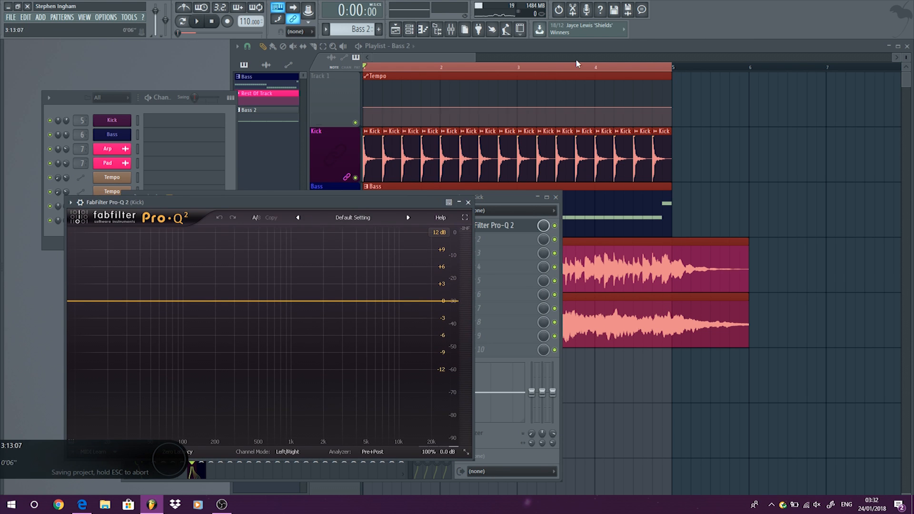
left_click(408, 159)
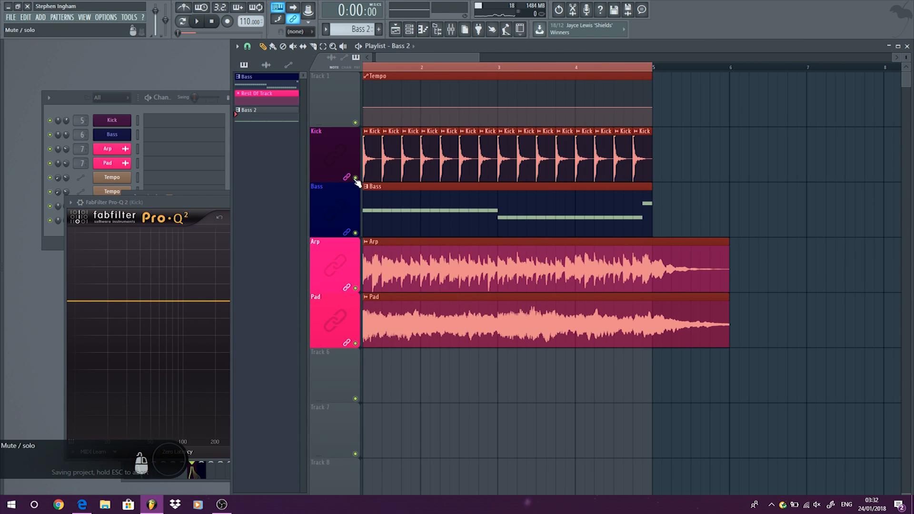
key("space")
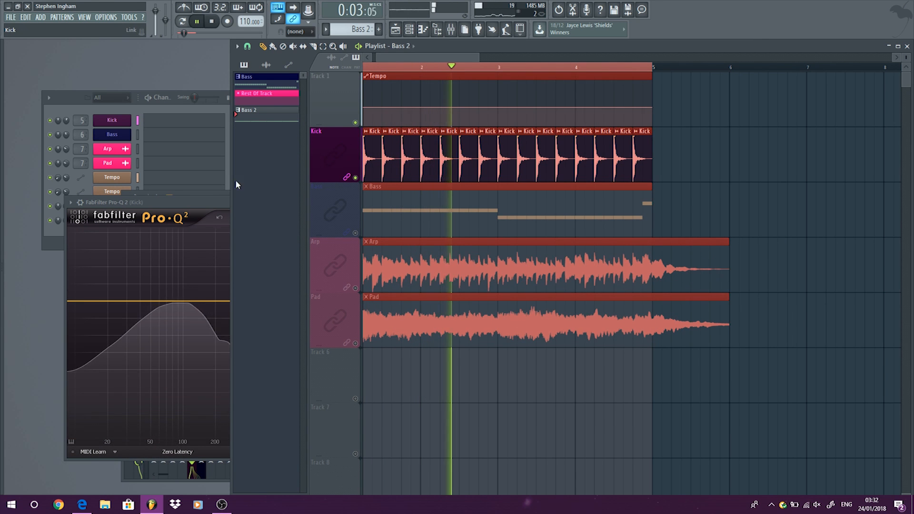
left_click_drag(212, 209, 258, 164)
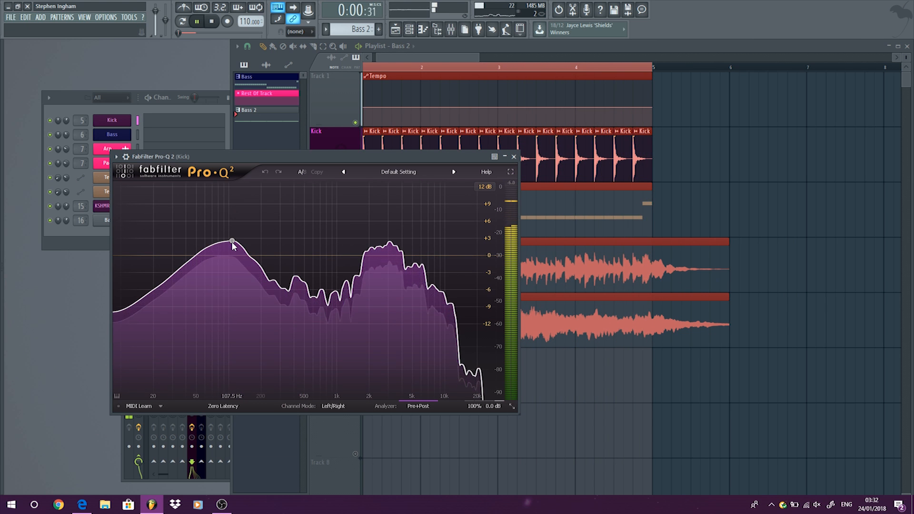
Step: Place a bell band on the Kick's low-frequency peak at about 111 Hz with +0.17 dB gain, and close the equalizer
left_click_drag(233, 245, 231, 257)
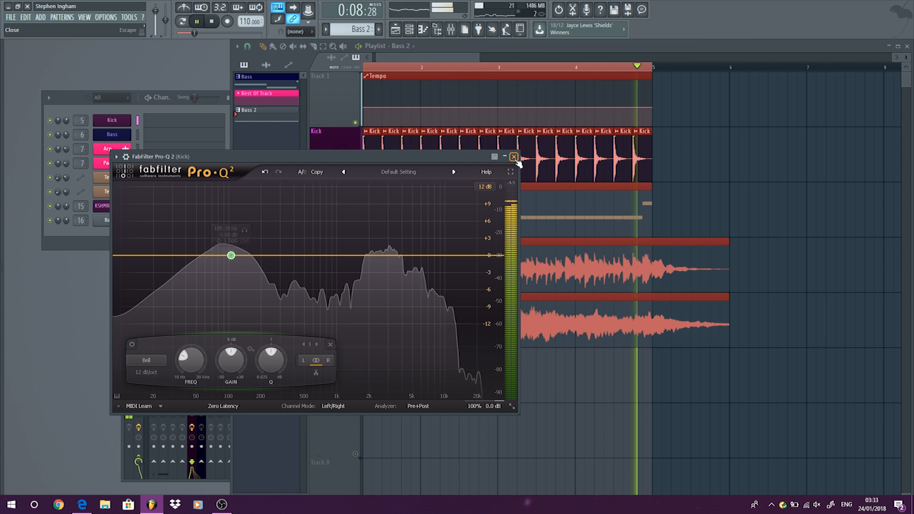
mouse_move(231, 255)
left_mouse_down()
mouse_move(180, 222)
mouse_move(233, 255)
left_mouse_up()
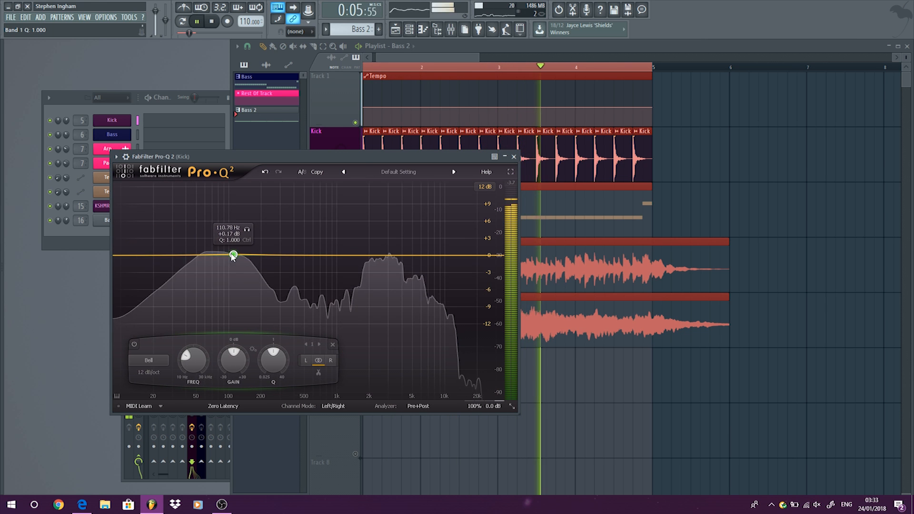
left_click(514, 157)
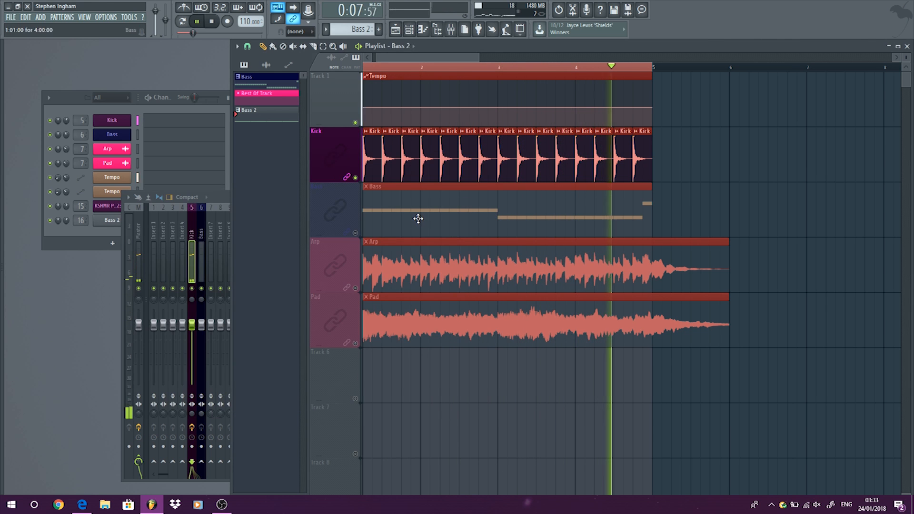
Step: Unmute the Bass playlist track and mute the Kick track
left_click(355, 233)
left_click(355, 178)
Step: Load FabFilter Pro-Q 2 into slot 2 of the Bass mixer track
left_click(199, 215)
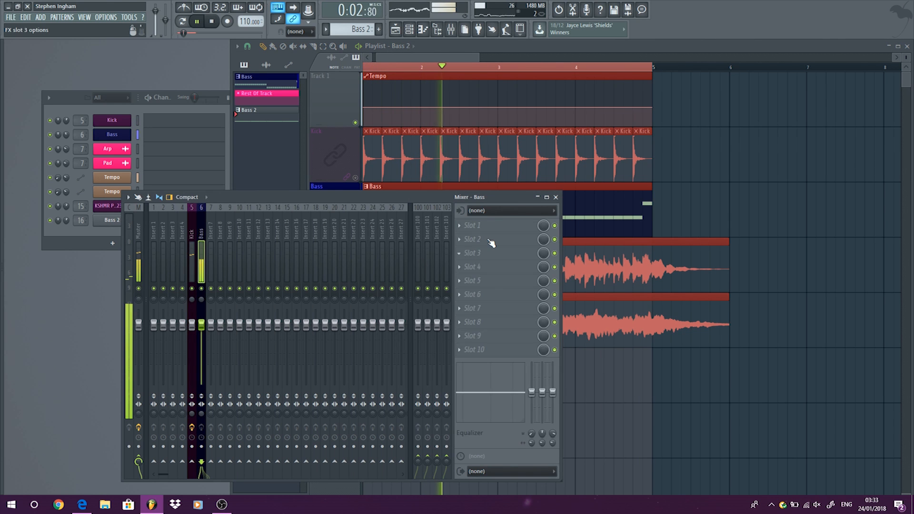
left_click(474, 240)
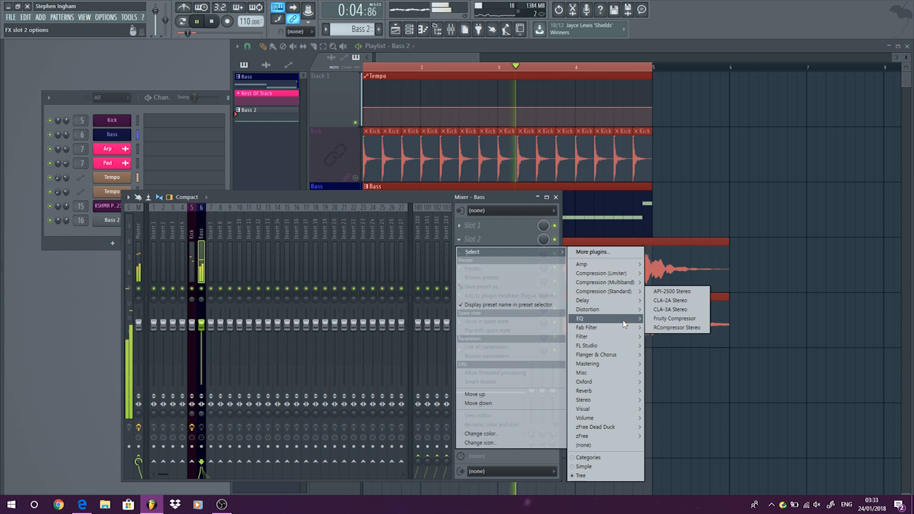
mouse_move(614, 319)
left_click(658, 319)
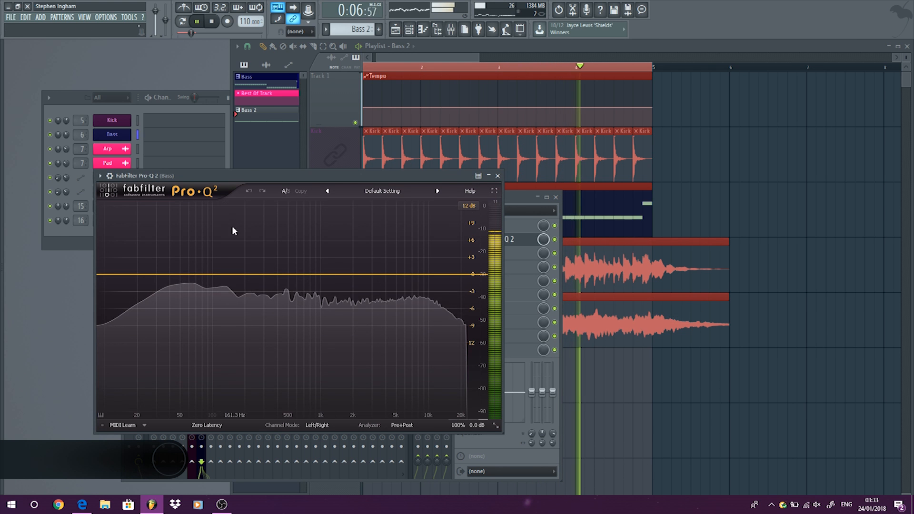
Step: Mark the Bass's low-frequency area with a bell band at about 102 Hz and +0.42 dB, stopping playback and closing the equalizer
left_click(212, 280)
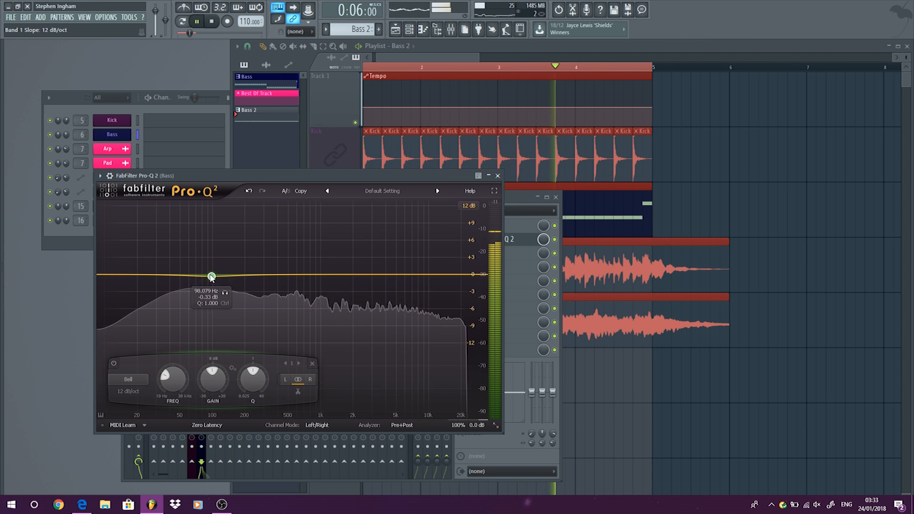
left_click_drag(212, 277, 201, 274)
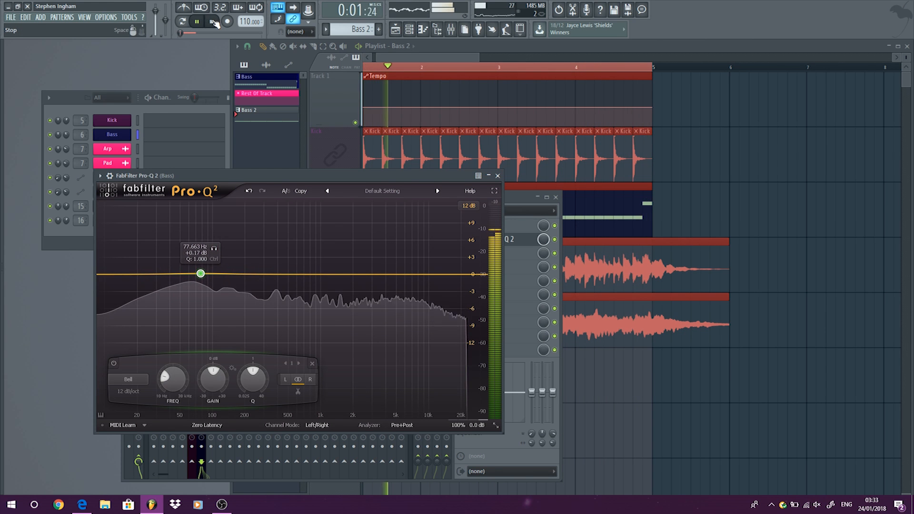
key("space")
mouse_move(200, 274)
left_mouse_down()
mouse_move(220, 265)
mouse_move(214, 272)
left_mouse_up()
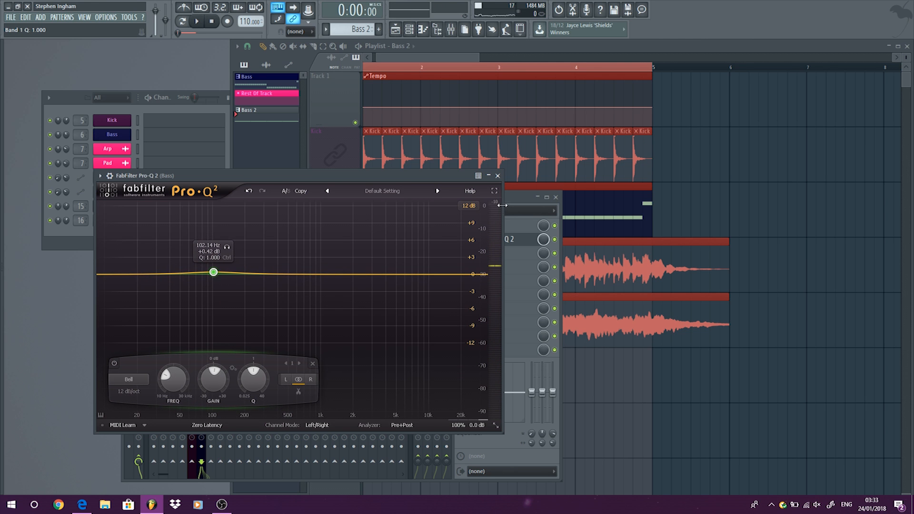
left_click(498, 176)
Step: Remove FabFilter Pro-Q 2 from slot 2 of the Bass mixer track
left_click(461, 241)
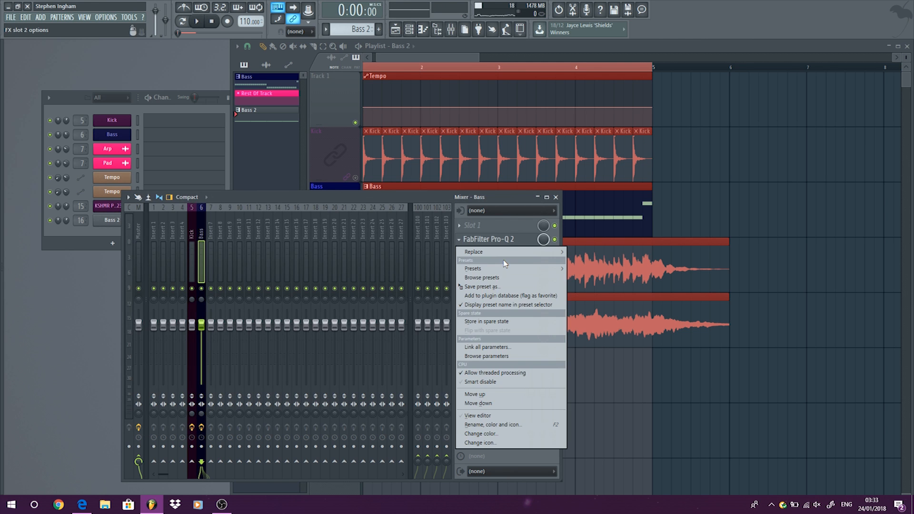
mouse_move(510, 252)
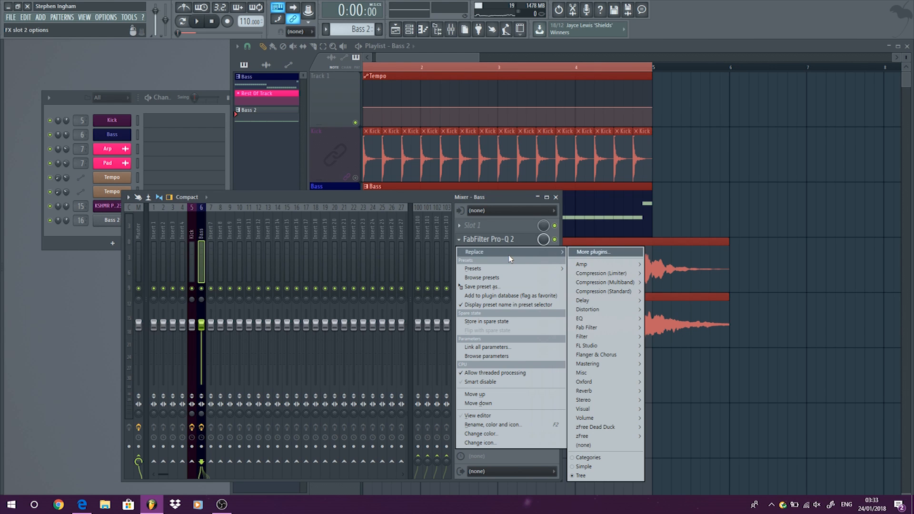
left_click(614, 445)
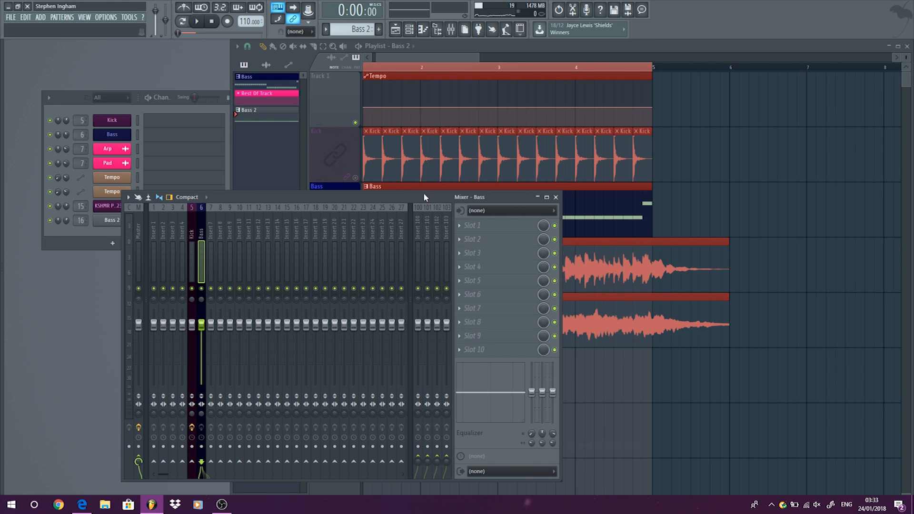
Step: Unmute the Kick playlist track alongside the Bass
left_click(358, 181)
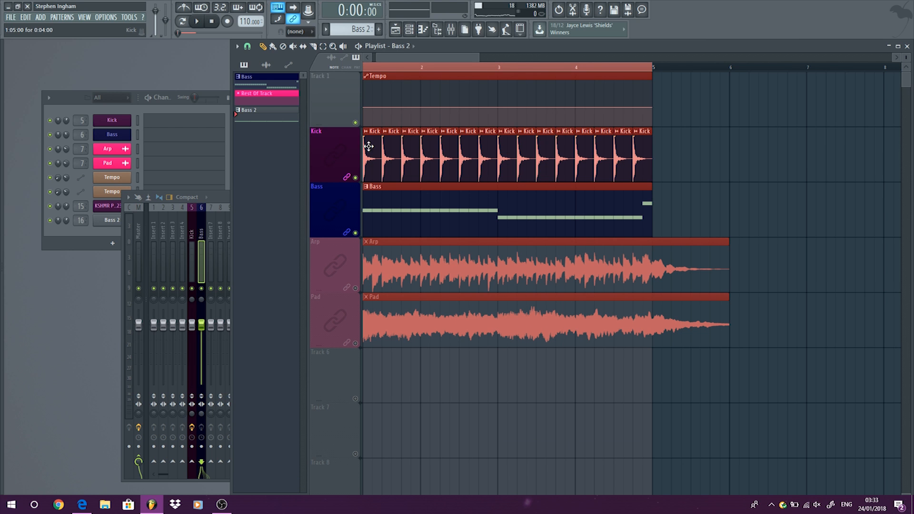
Step: Load Kickstart into slot 8 of the Bass mixer track
scroll(368, 148, "up", 8)
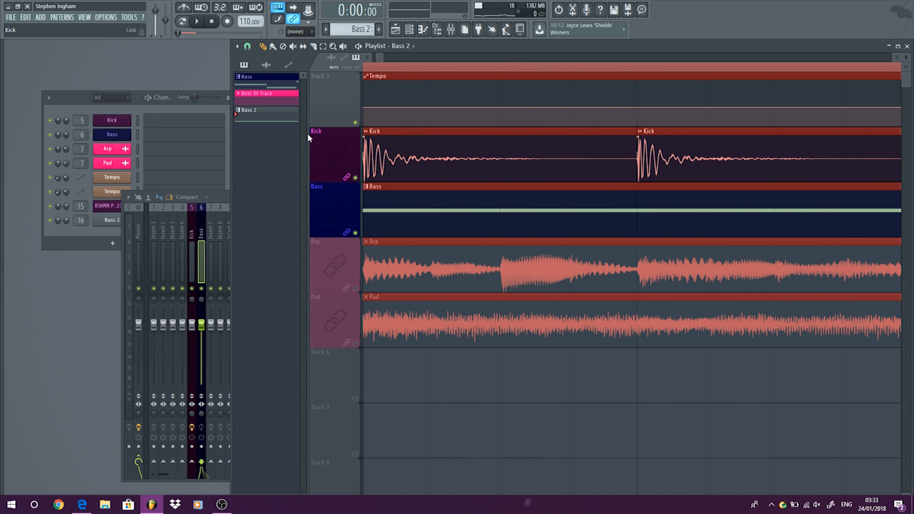
left_click(224, 196)
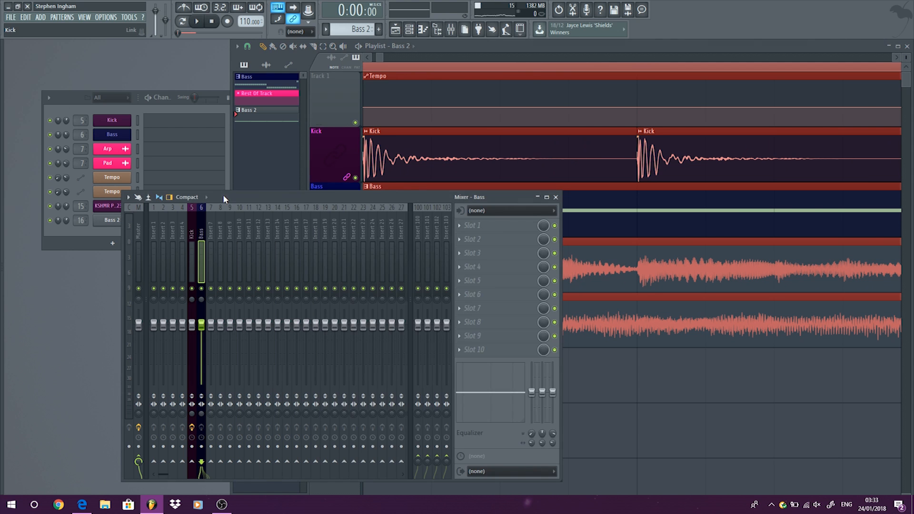
left_click(193, 219)
left_click(199, 223)
left_click(488, 324)
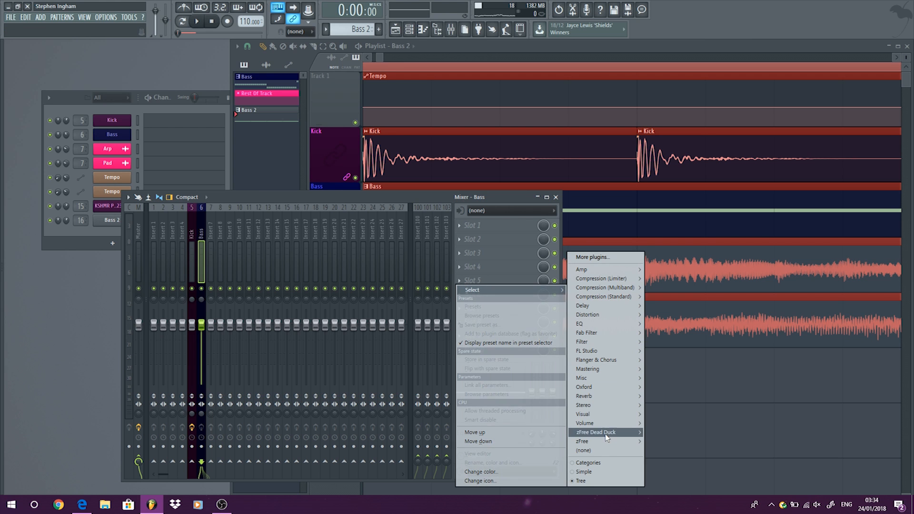
mouse_move(625, 426)
left_click(663, 423)
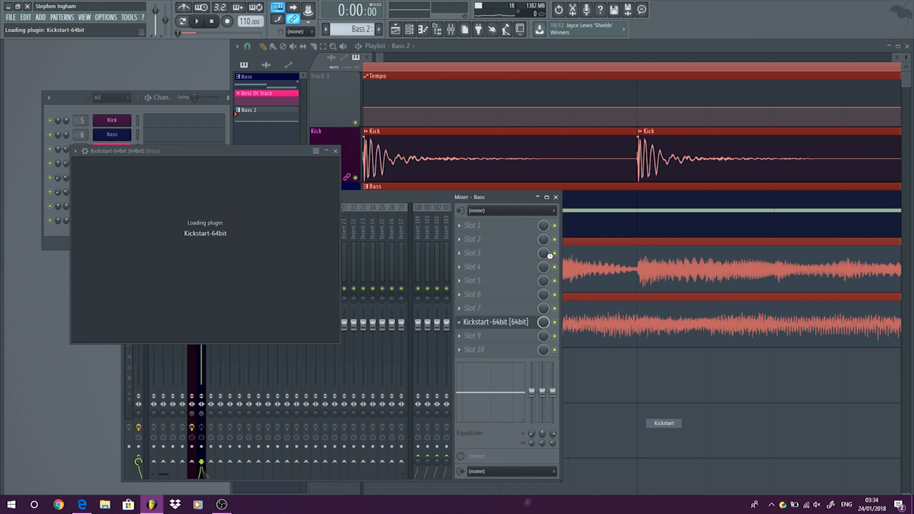
Step: Audition the Kick and Bass together through Kickstart at 100% mix, with its window moved clear for viewing
left_click_drag(382, 57, 475, 61)
key("space")
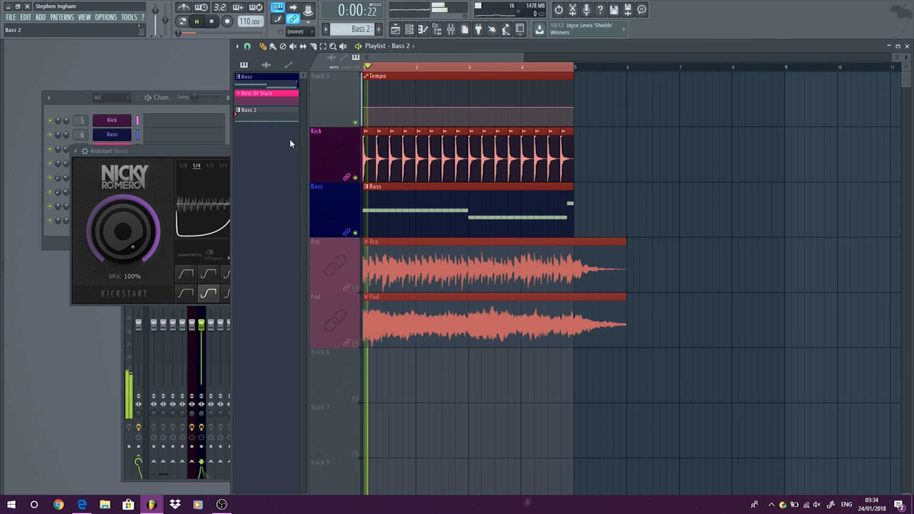
left_click_drag(192, 149, 261, 147)
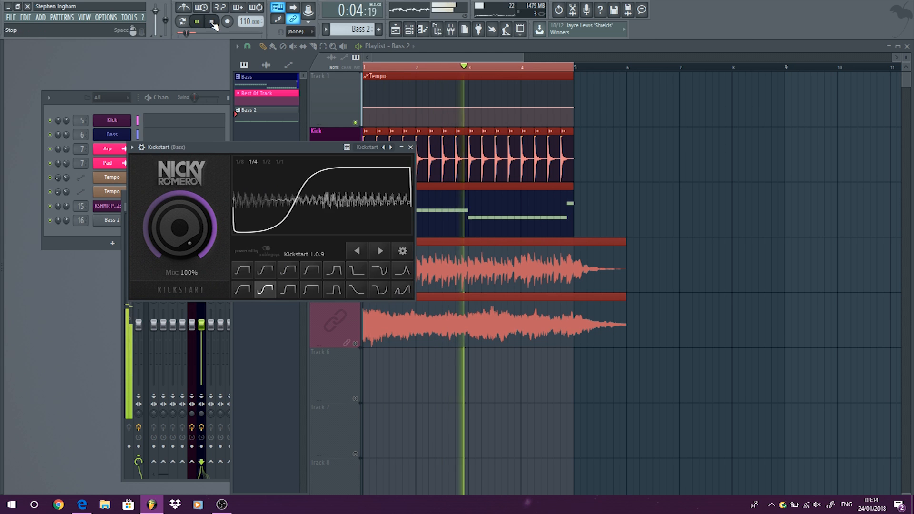
key("space")
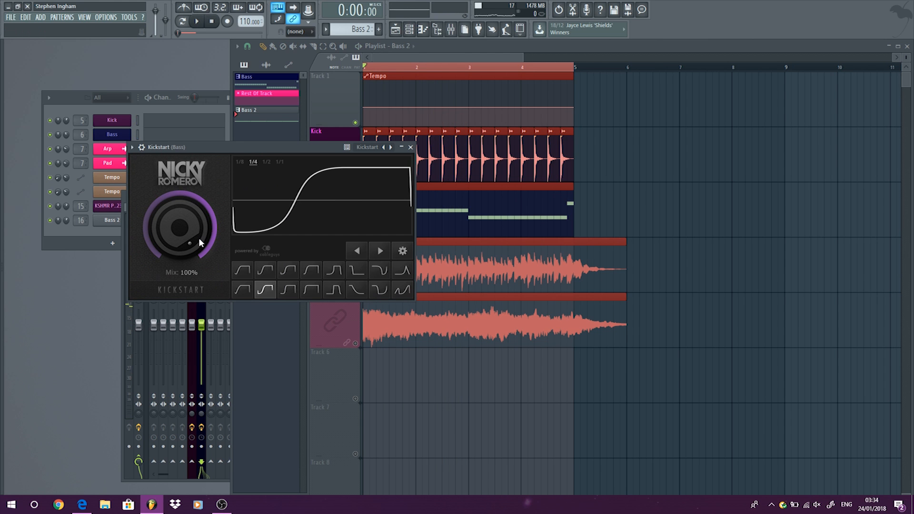
Step: Lower Kickstart's Mix on the Bass to 79% during playback and stop playback
key("ctrl+s")
key("space")
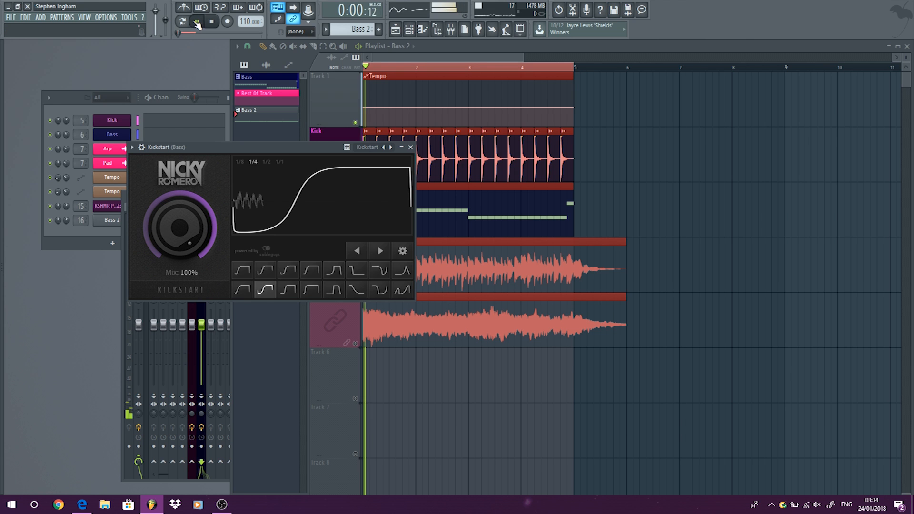
left_click_drag(167, 225, 156, 201)
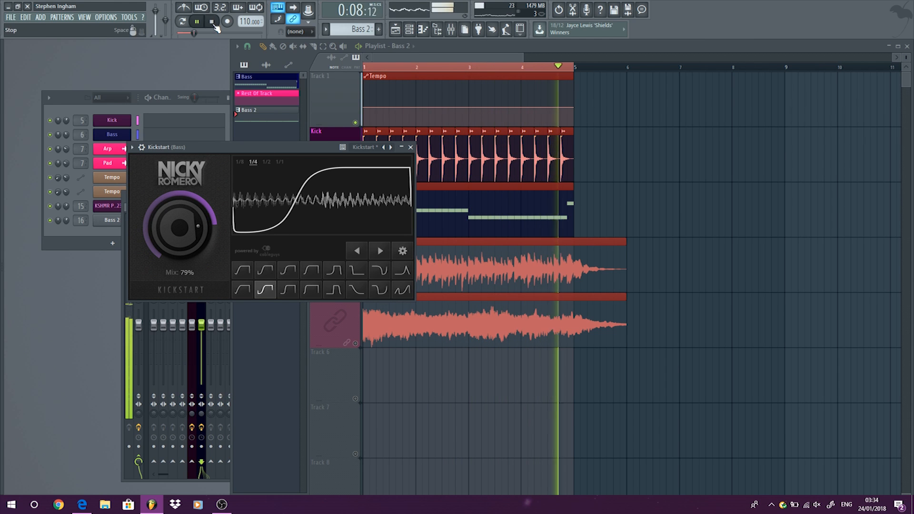
key("space")
left_click(571, 41)
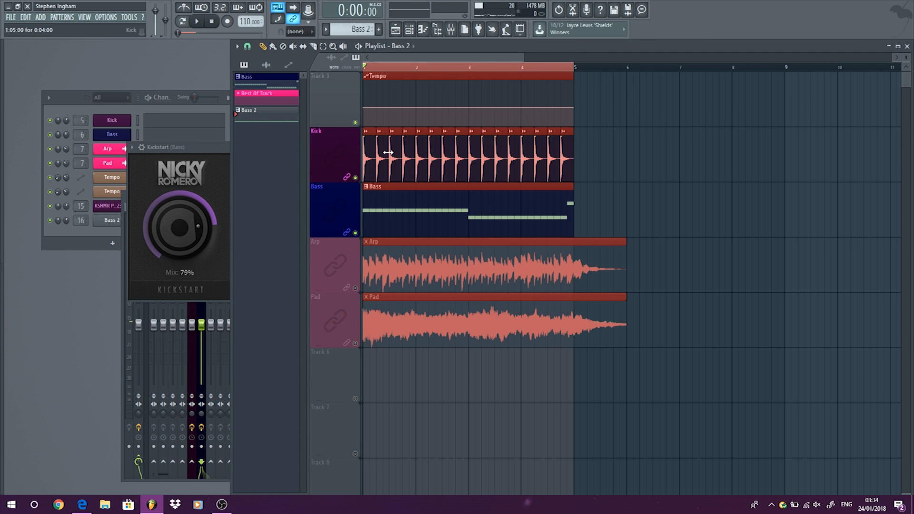
Step: Unmute the Arp and Pad playlist tracks and play the full mix
left_click(355, 288)
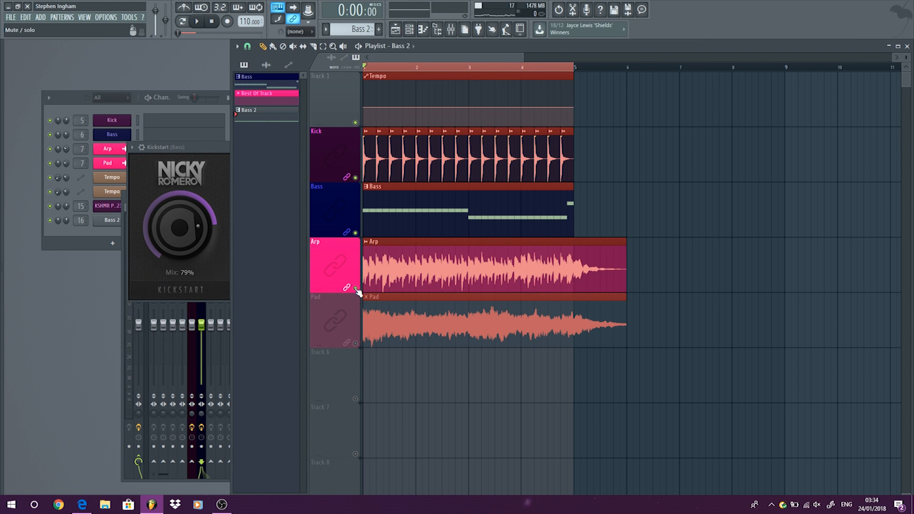
left_click(355, 343)
key("space")
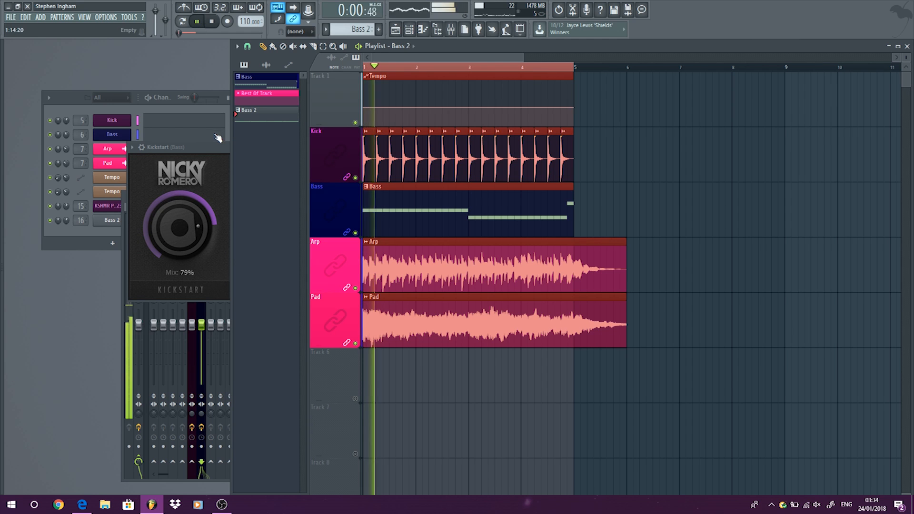
left_click(214, 24)
Step: Bring up the mixer, move it lower on the workspace, and insert one new playlist track above Bass
key("F9")
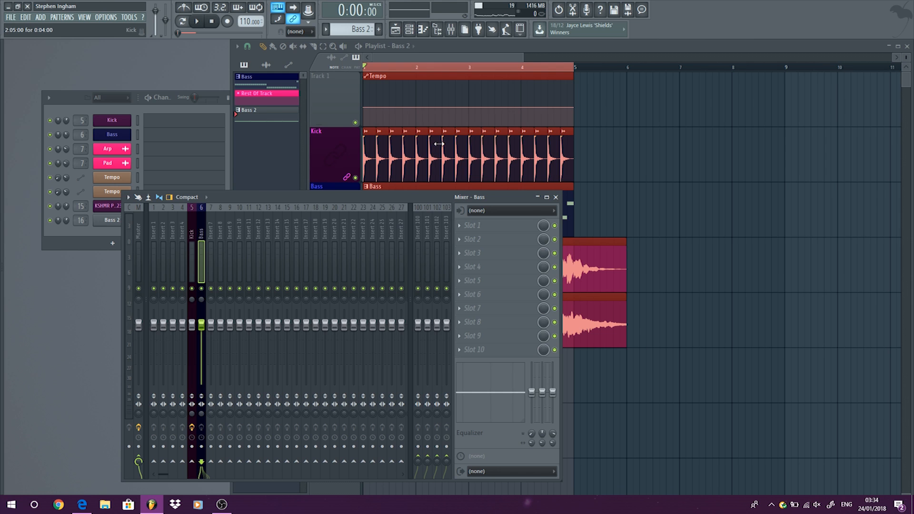
left_click_drag(421, 196, 431, 296)
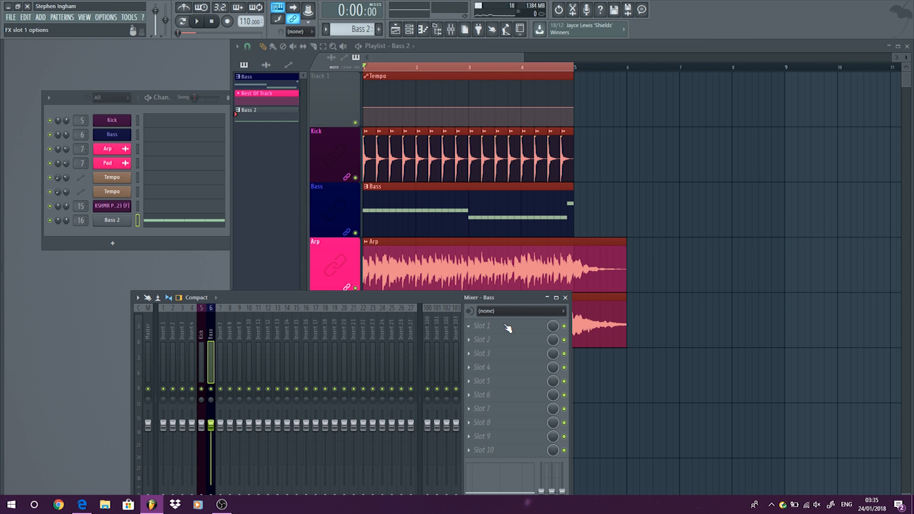
left_click(321, 191)
right_click(323, 186)
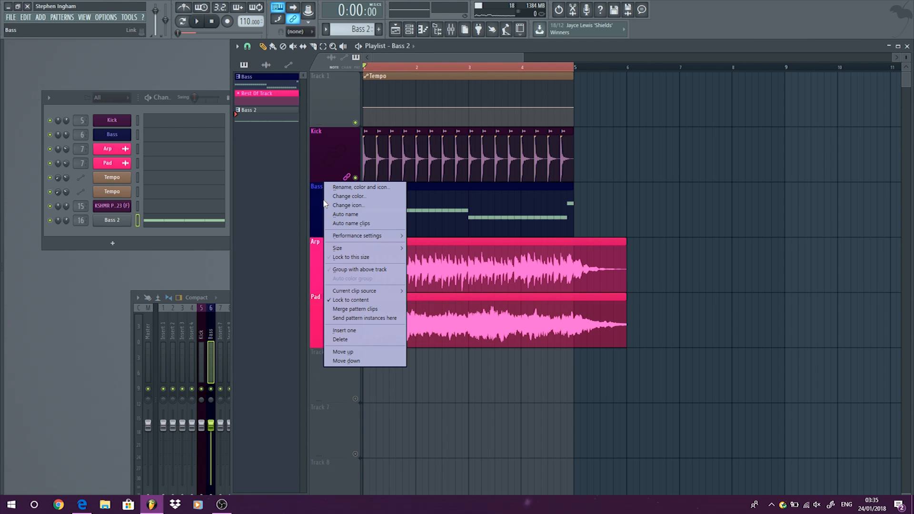
left_click(345, 331)
Step: Copy the first Kick clip onto the new track below and make the copy unique
scroll(384, 162, "up", 3)
left_click_drag(380, 149, 374, 213)
left_click(367, 190)
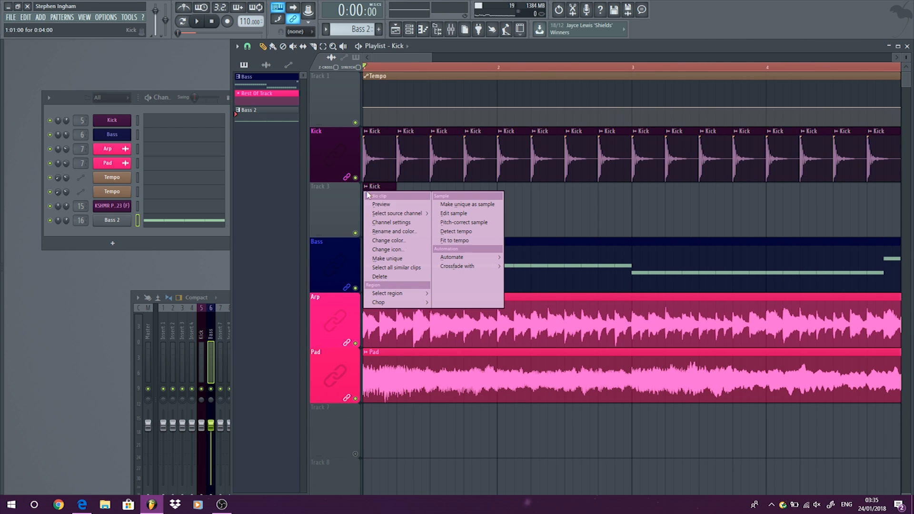
left_click(397, 261)
Step: Duplicate the unique Kick #2 clip along Track 3 on every beat until it fills all four bars
left_click(378, 205)
left_click(406, 202)
left_click_drag(471, 210, 447, 204)
mouse_move(537, 219)
left_mouse_down()
mouse_move(372, 205)
mouse_move(555, 205)
mouse_move(544, 204)
left_mouse_up()
scroll(510, 203, "down", 4)
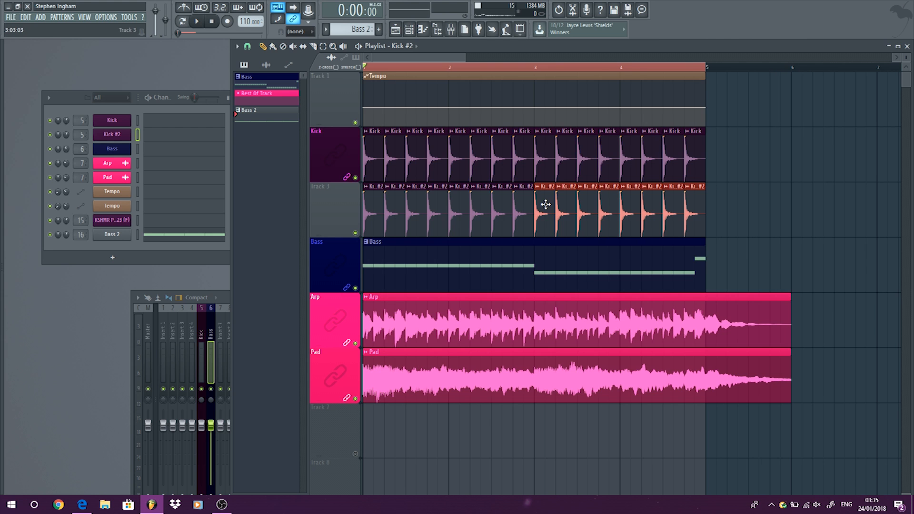
Step: Solo Track 3 while keeping the Tempo track active, with the Kick #2 channel settings open
right_click(356, 233)
double_click(369, 211)
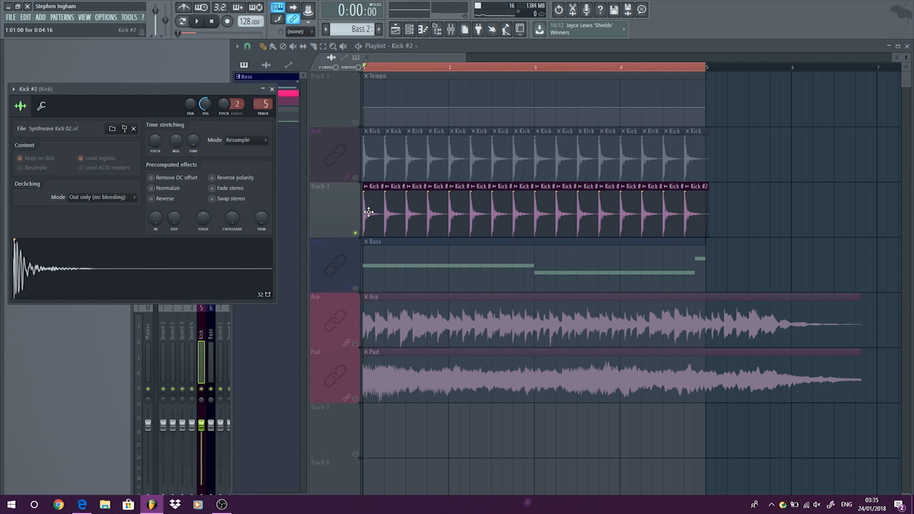
left_click(356, 123)
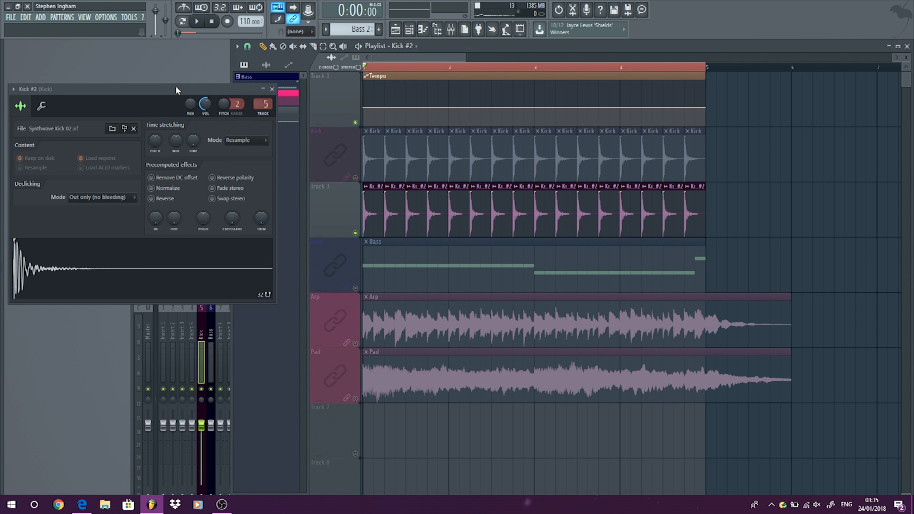
Step: Route the Kick #2 channel to mixer track 1 and close its channel settings
scroll(263, 104, "up", 1)
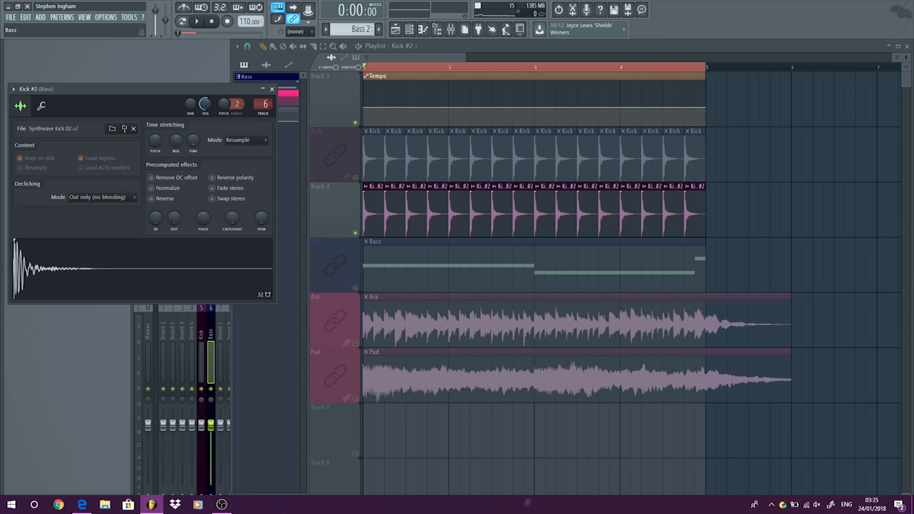
left_click_drag(263, 104, 262, 121)
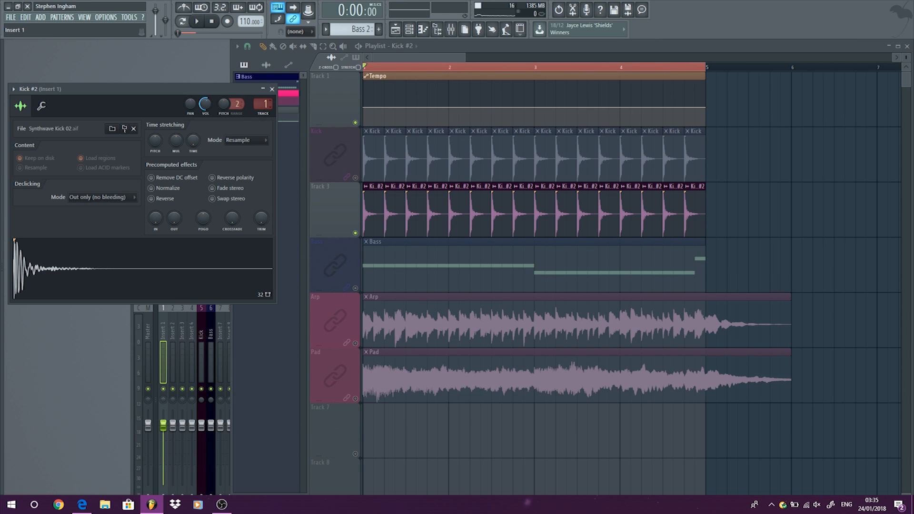
left_click(272, 89)
Step: Play the soloed Kick #2 and check its signal on Insert 1 with the mixer moved into full view
key("space")
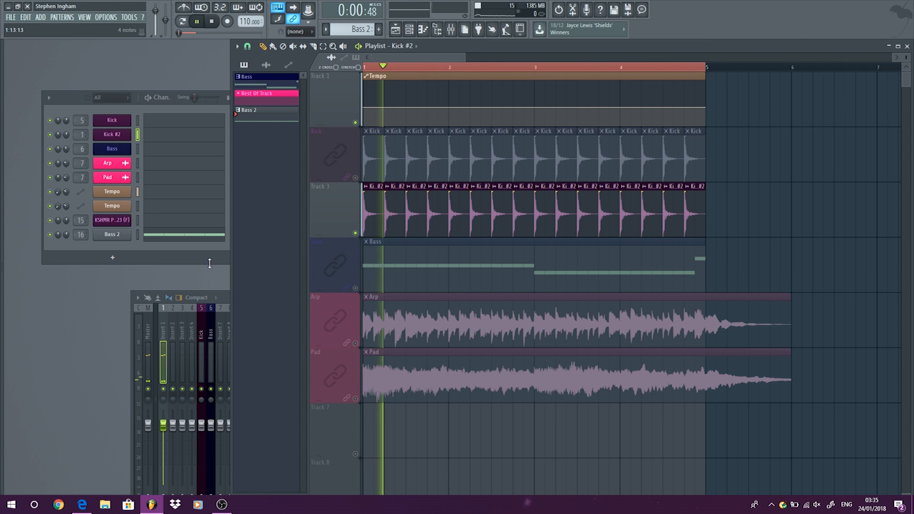
left_click(226, 293)
left_click_drag(264, 298, 226, 150)
key("space")
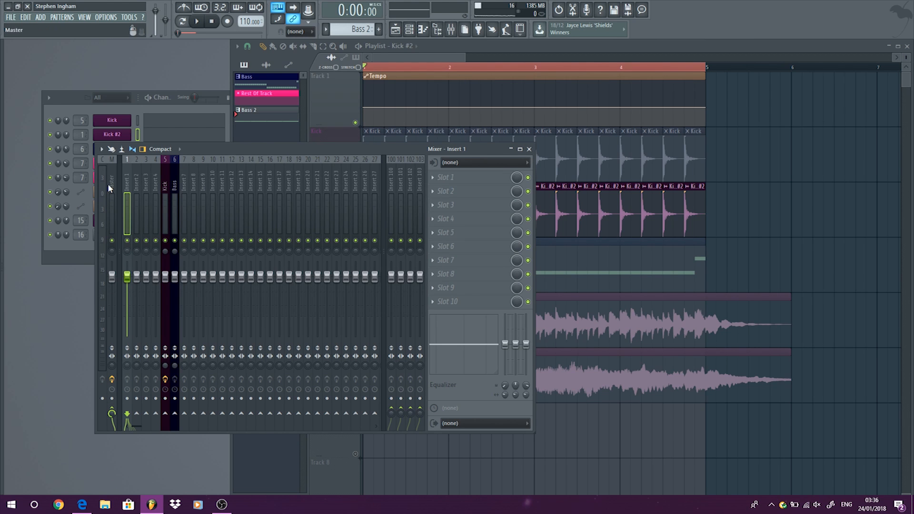
left_click(197, 22)
key("space")
Step: Sidechain Insert 1 to the Bass mixer track only and play back to check the send
right_click(175, 414)
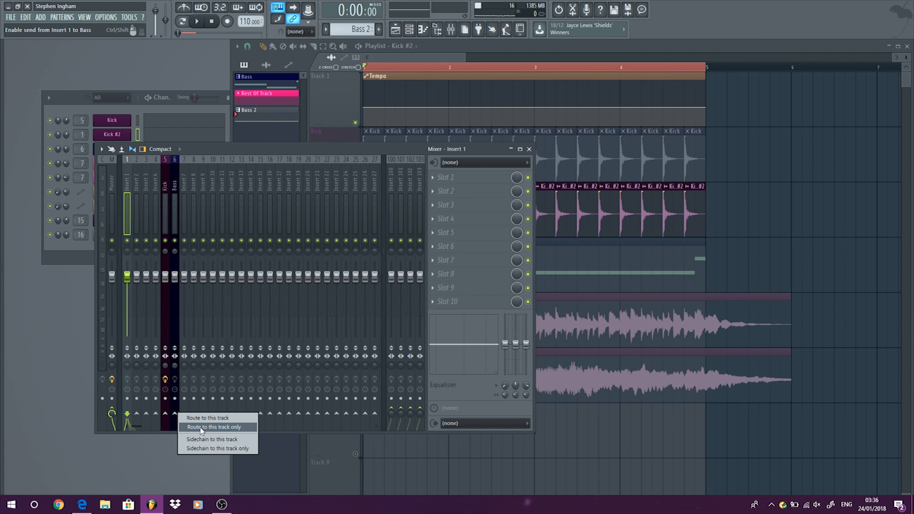
left_click(220, 448)
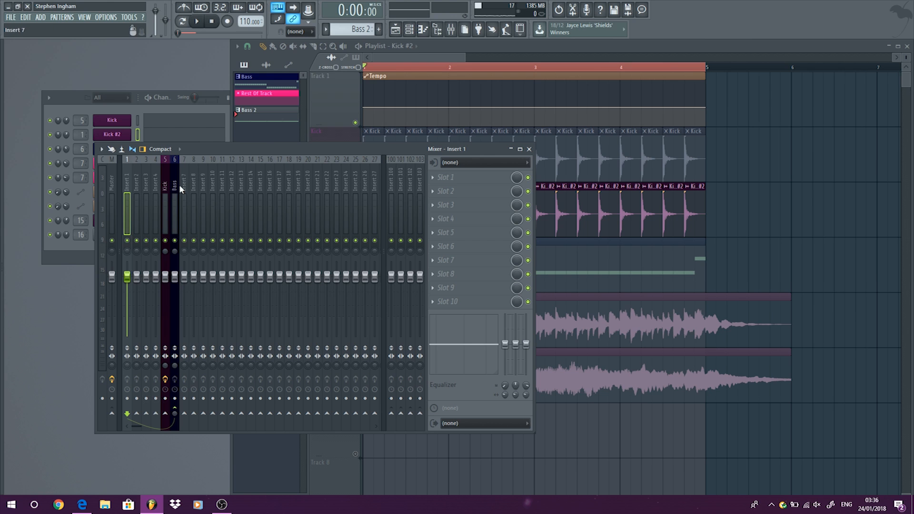
key("space")
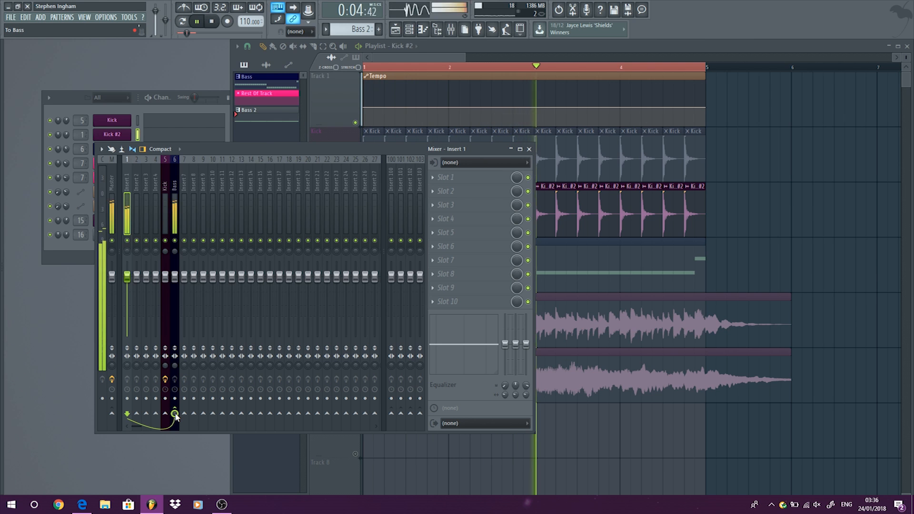
key("space")
Step: Load Fruity Limiter into slot 1 of the Bass mixer track and close the mixer
left_click(175, 183)
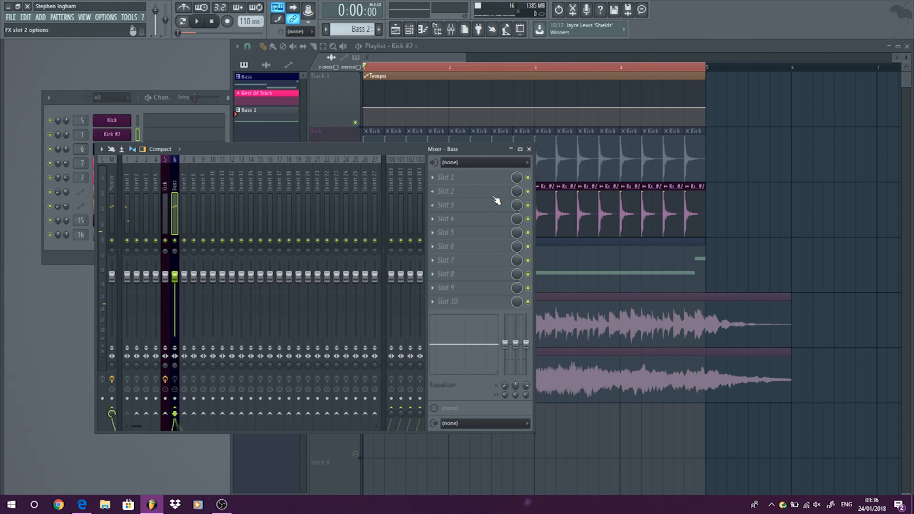
left_click(464, 179)
mouse_move(594, 215)
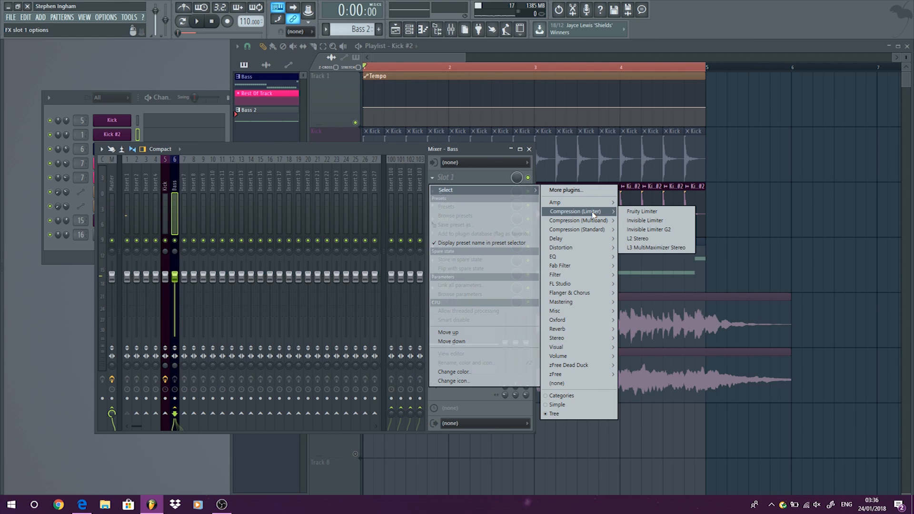
left_click(642, 211)
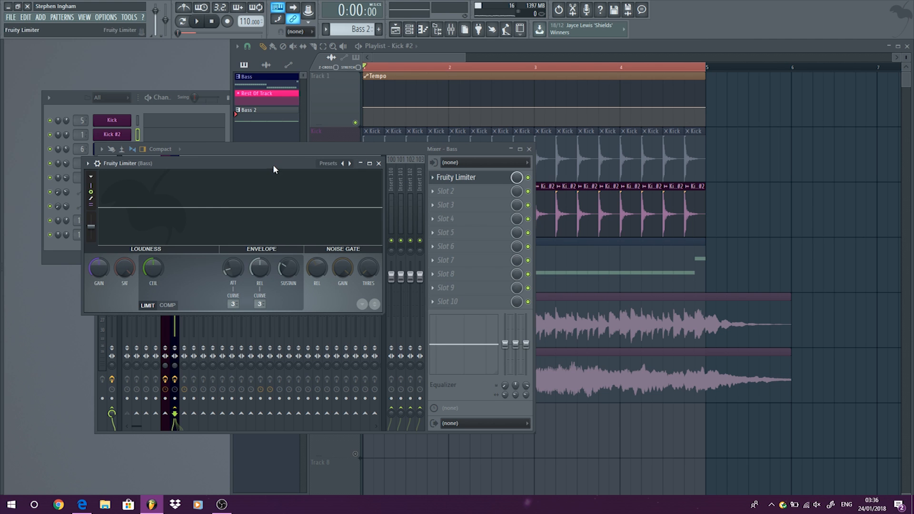
left_click_drag(273, 165, 334, 237)
left_click(529, 150)
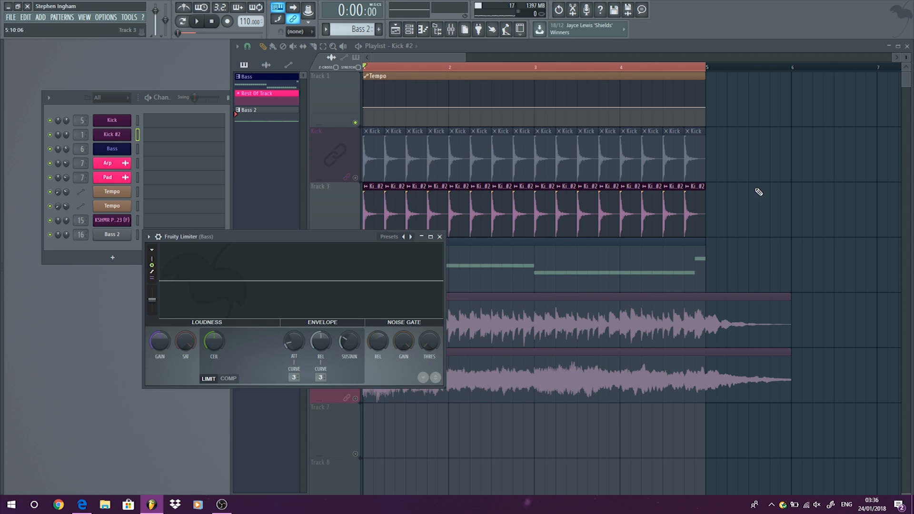
Step: Move Fruity Limiter clear of the Bass track, unmute the Bass alongside Kick #2 and start playback
left_click_drag(358, 239, 368, 326)
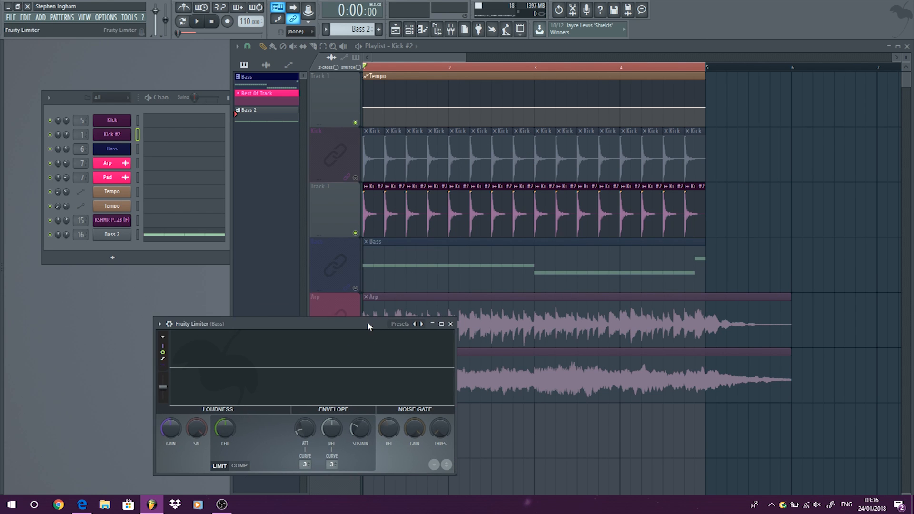
left_click(358, 291)
left_click(196, 22)
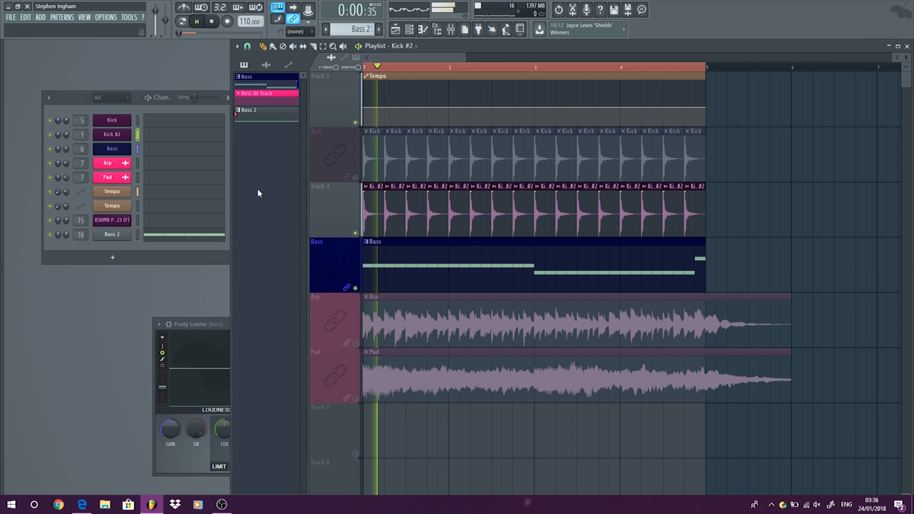
Step: View the Bass signal in Fruity Limiter, stop playback, and switch the plugin to COMP mode
left_click_drag(218, 323, 167, 178)
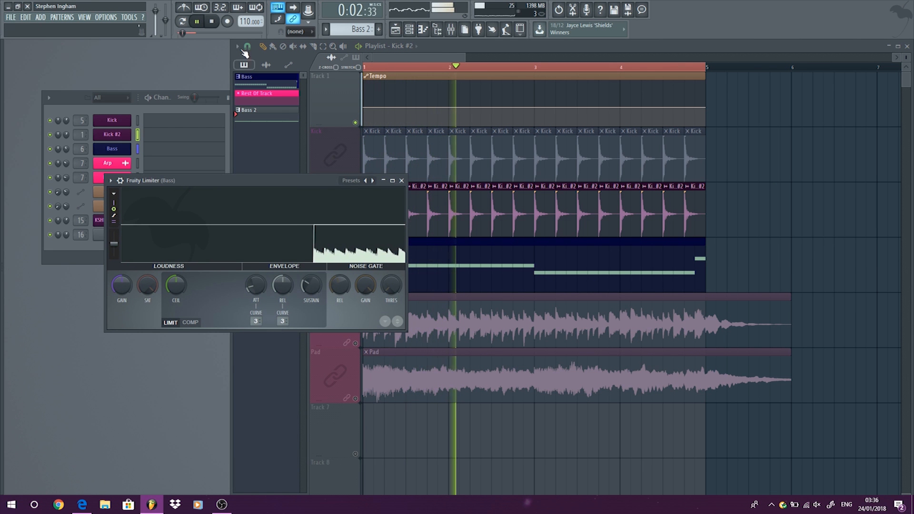
key("space")
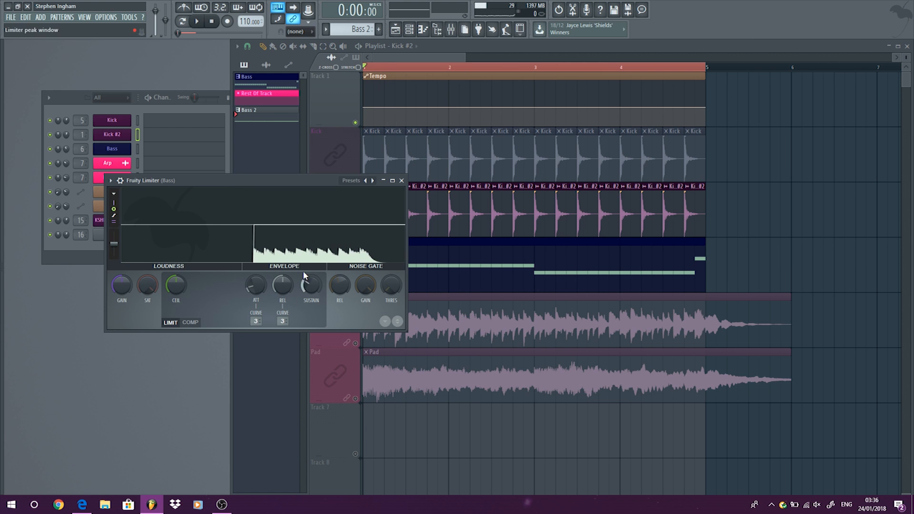
left_click(191, 323)
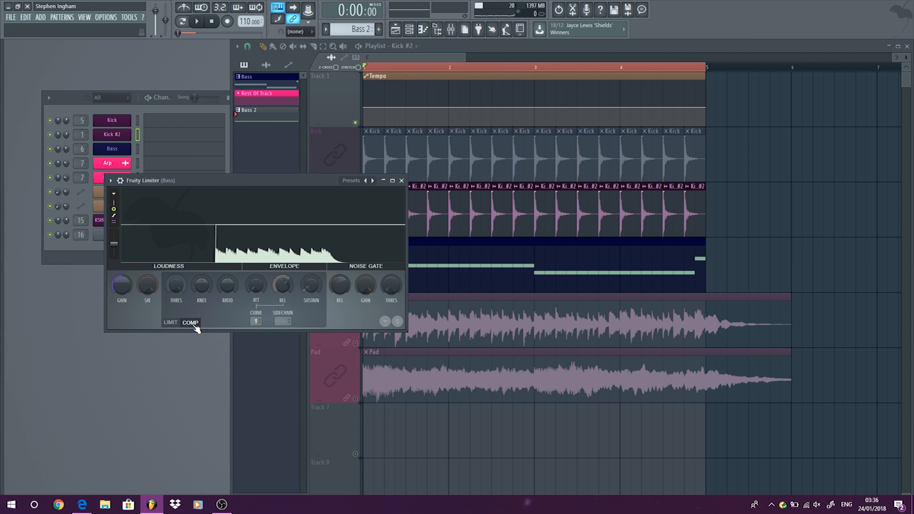
Step: Set Fruity Limiter's sidechain input on the Bass track to Insert 1
left_click(277, 321)
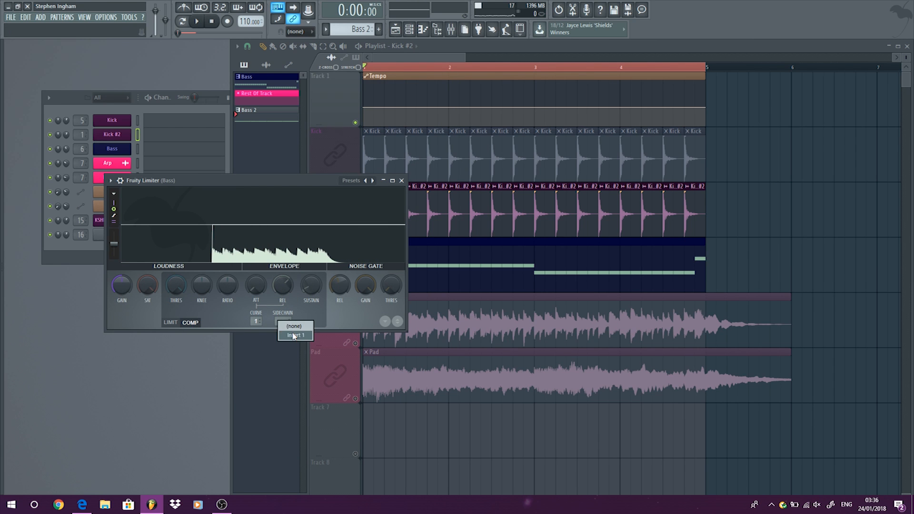
left_click(286, 330)
left_click(289, 324)
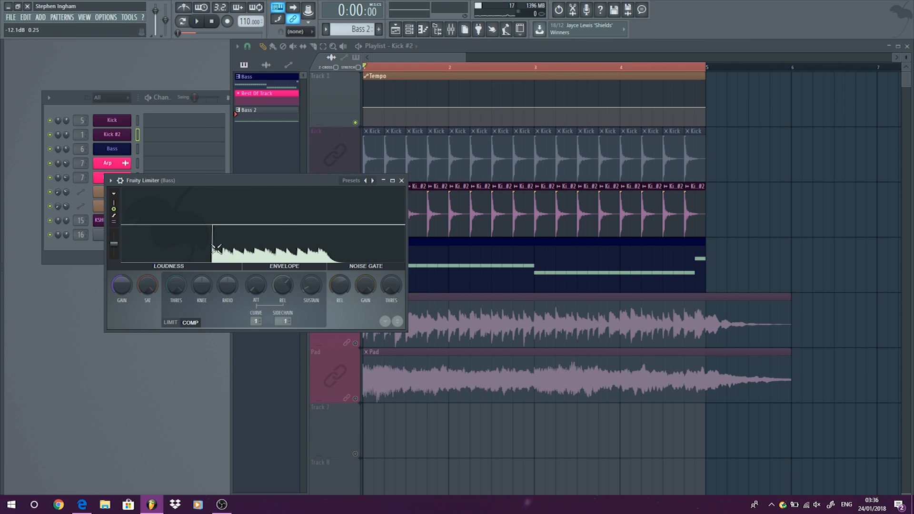
Step: Start playback, then lower Fruity Limiter's threshold and raise its ratio and knee so the kick ducks the bass
key("space")
left_click_drag(183, 279, 184, 305)
left_click_drag(228, 285, 179, 290)
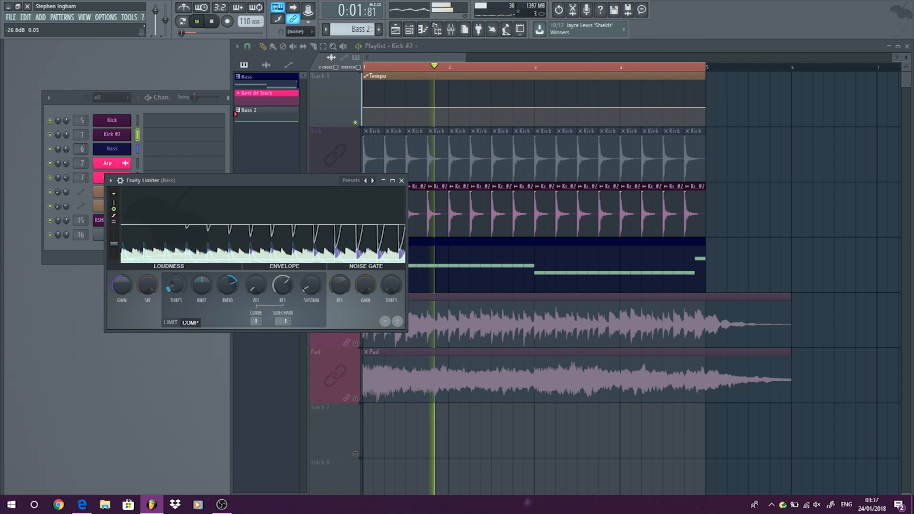
left_click_drag(194, 290, 194, 277)
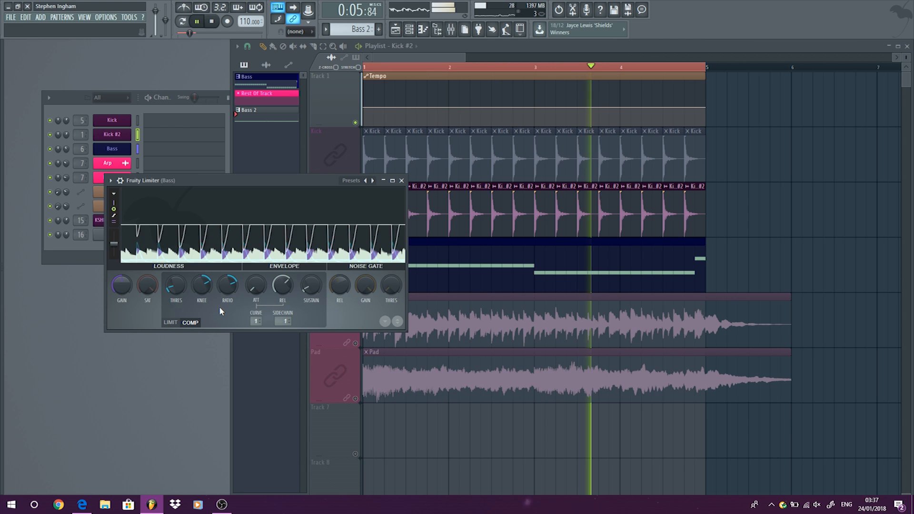
Step: Close Fruity Limiter and stop playback after listening to the ducked bass
left_click(402, 181)
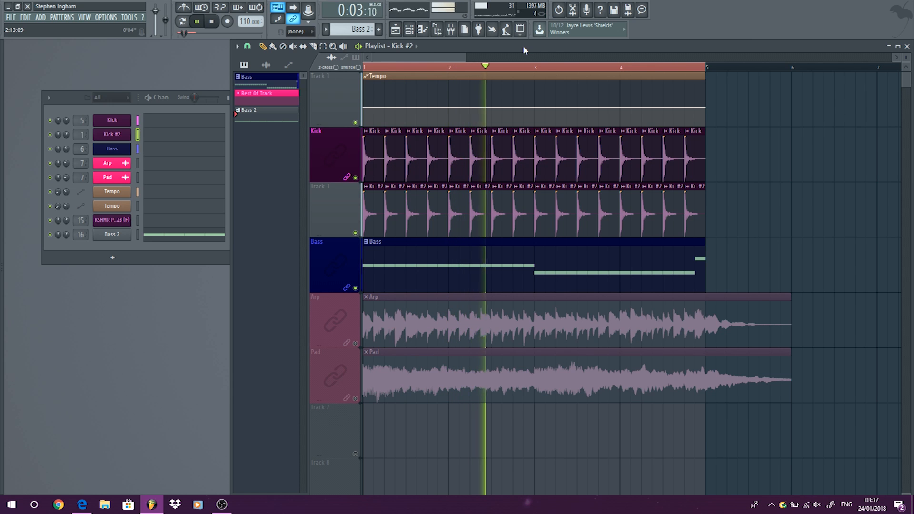
left_click_drag(467, 56, 524, 56)
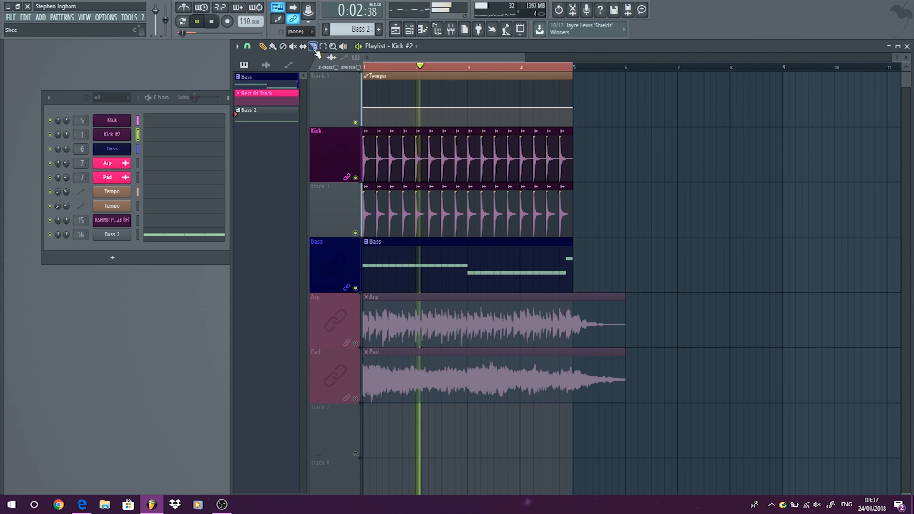
left_click(213, 22)
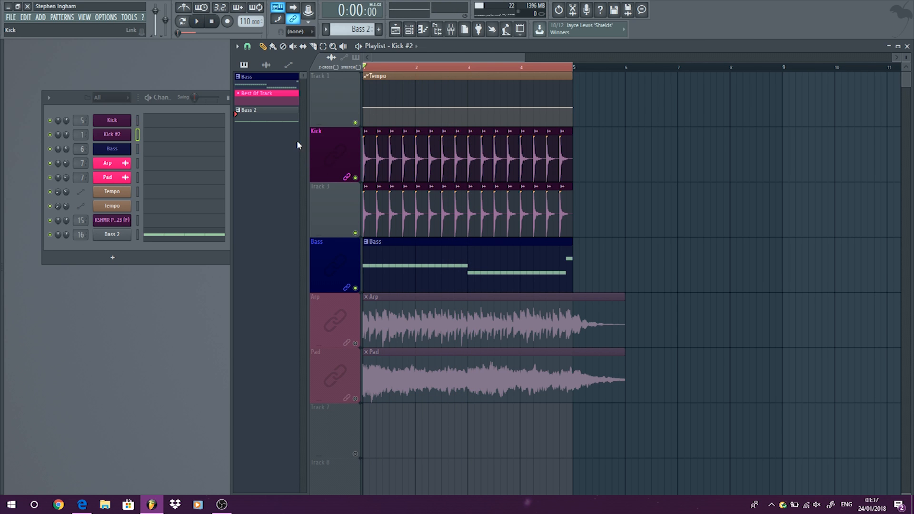
Step: Delete the duplicate Kick #2 clips from playlist Track 3 and briefly play back the remaining kick and bass
left_click(89, 19)
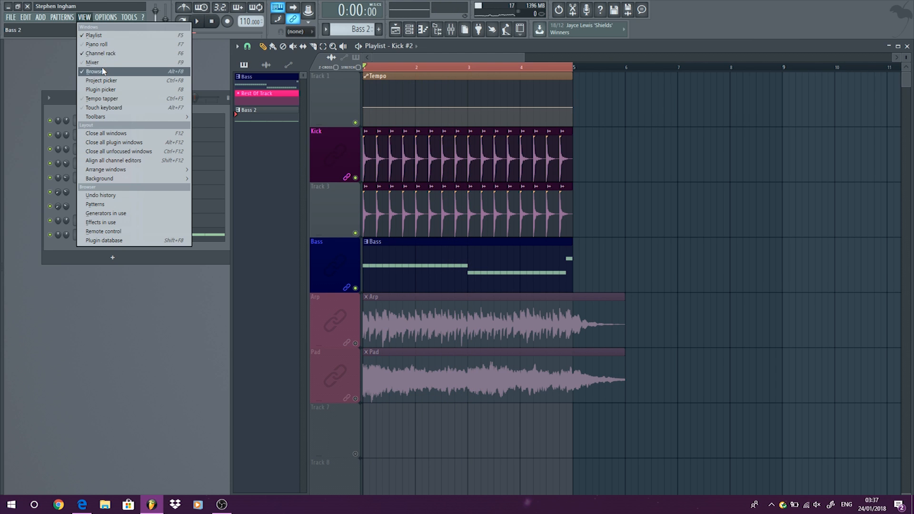
left_click(103, 71)
left_click_drag(609, 224, 361, 202)
key("space")
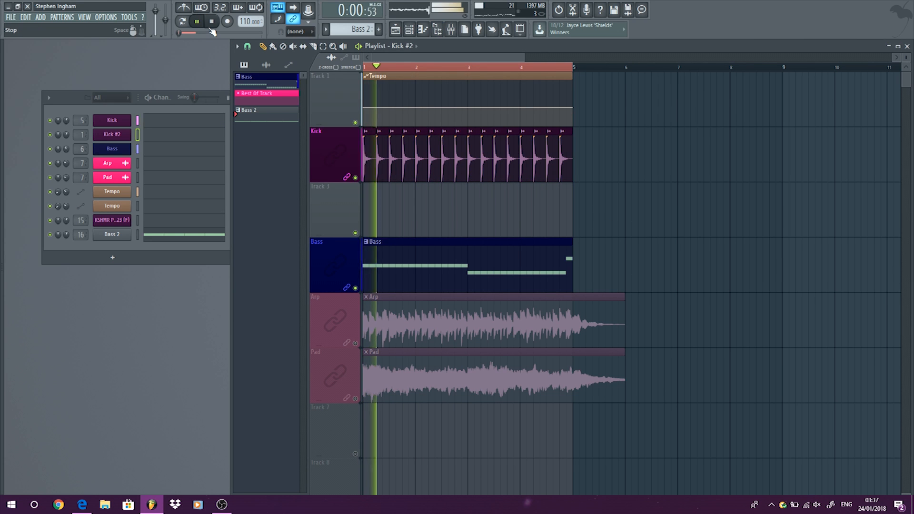
left_click(213, 22)
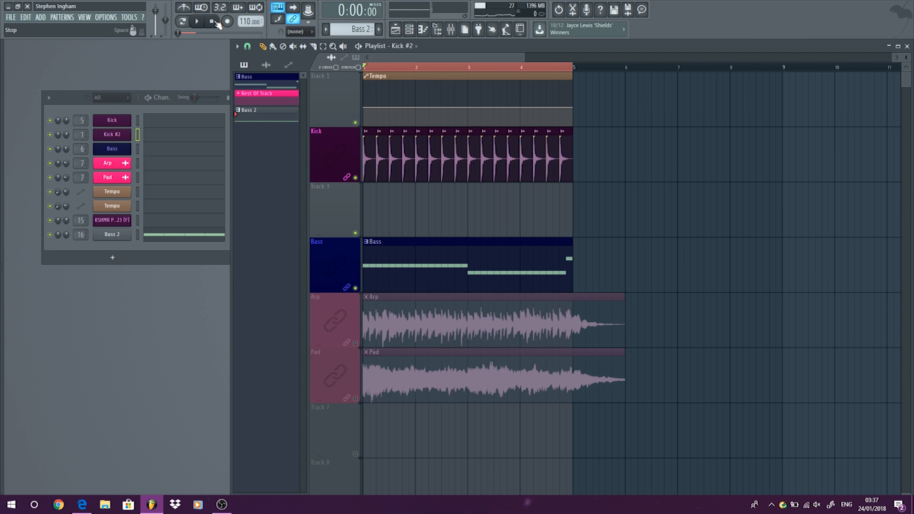
Step: Bypass Fruity Limiter on the Bass mixer track and load Kickstart into slot 6
left_click(91, 19)
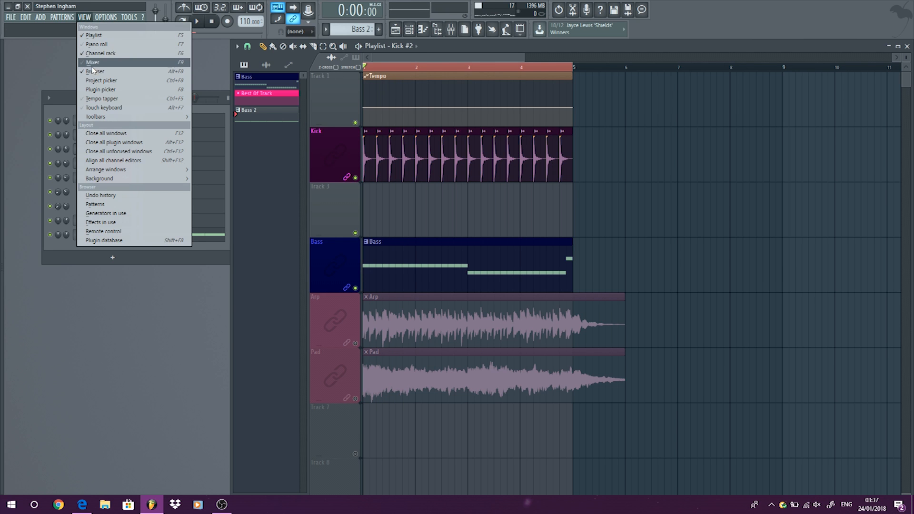
left_click(95, 64)
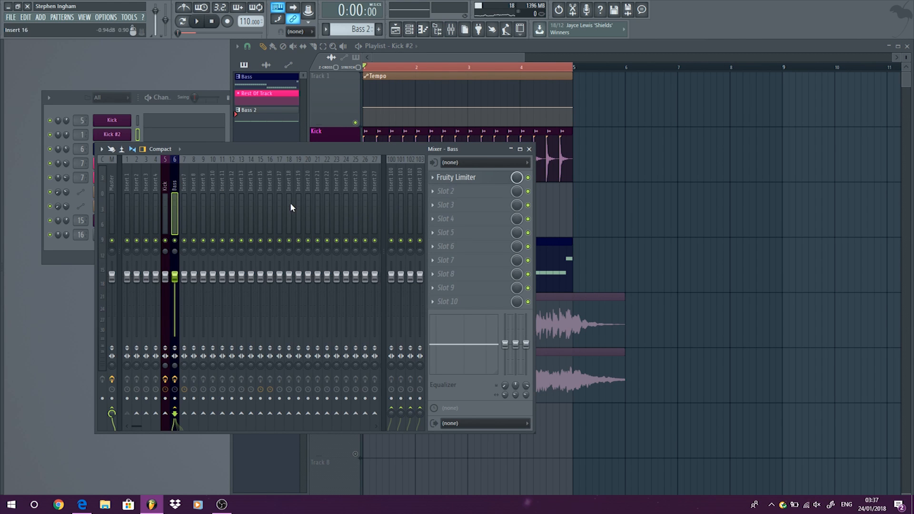
left_click(166, 175)
left_click(455, 248)
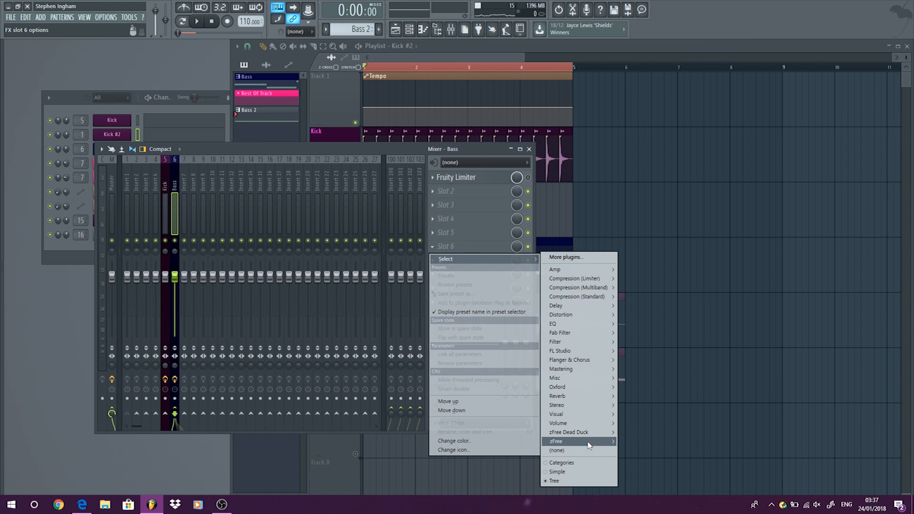
mouse_move(589, 445)
left_click(629, 424)
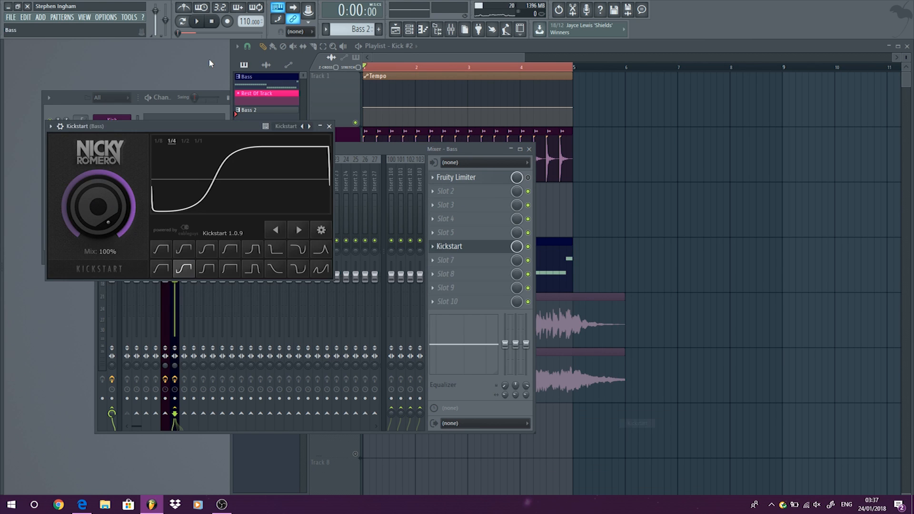
Step: Set the Kickstart mix to 79% during playback, then close the plugin and stop playback
key("space")
left_click_drag(70, 236, 70, 249)
left_click_drag(79, 207, 79, 203)
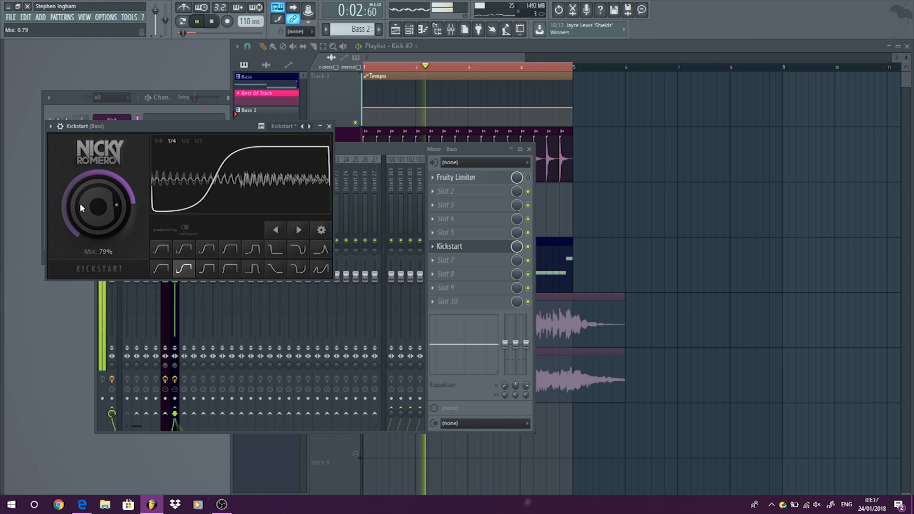
left_click(329, 127)
key("space")
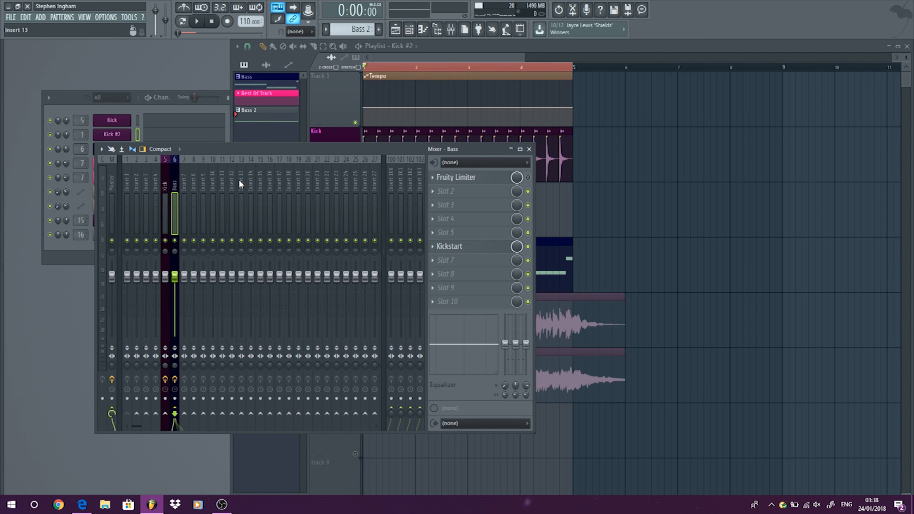
Step: Rename mixer track Insert 3 as "bus 1"
left_click(161, 176)
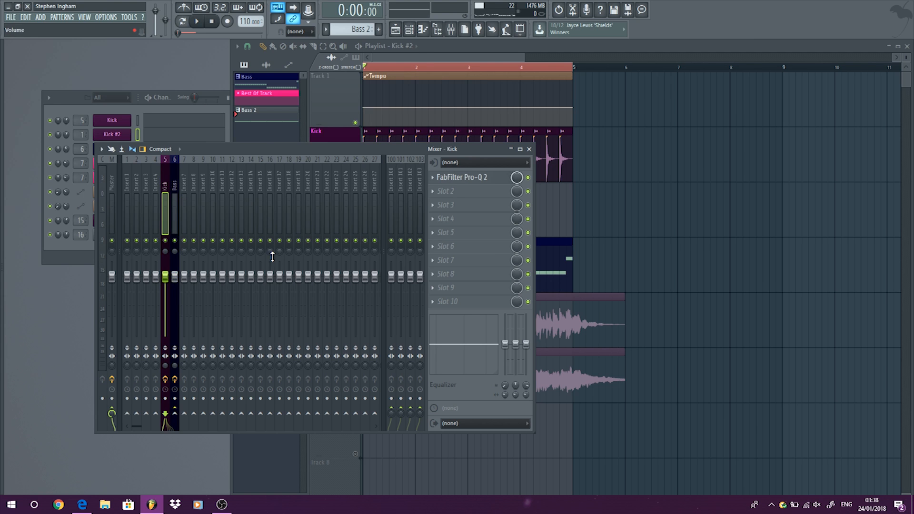
right_click(147, 174)
left_click(164, 168)
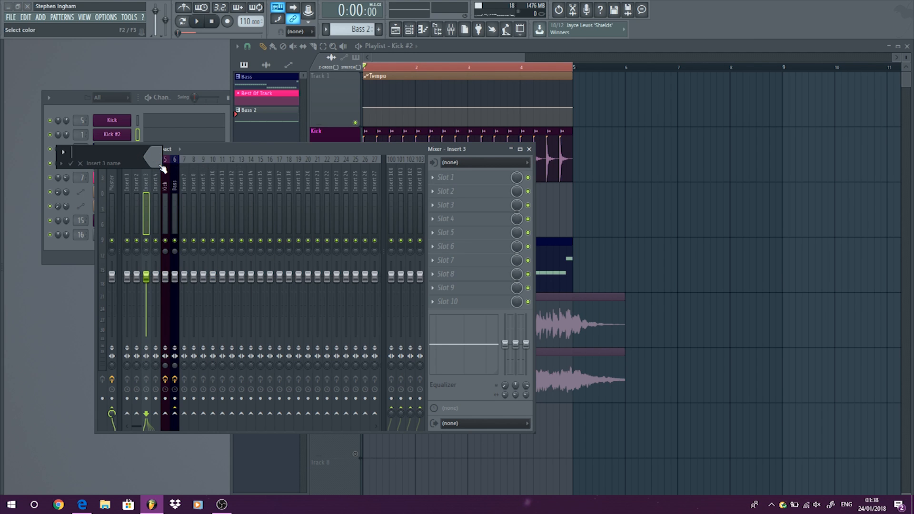
type("bus 1")
key("Return")
Step: Route the Kick and Bass mixer tracks to bus 1 only
left_click(166, 173)
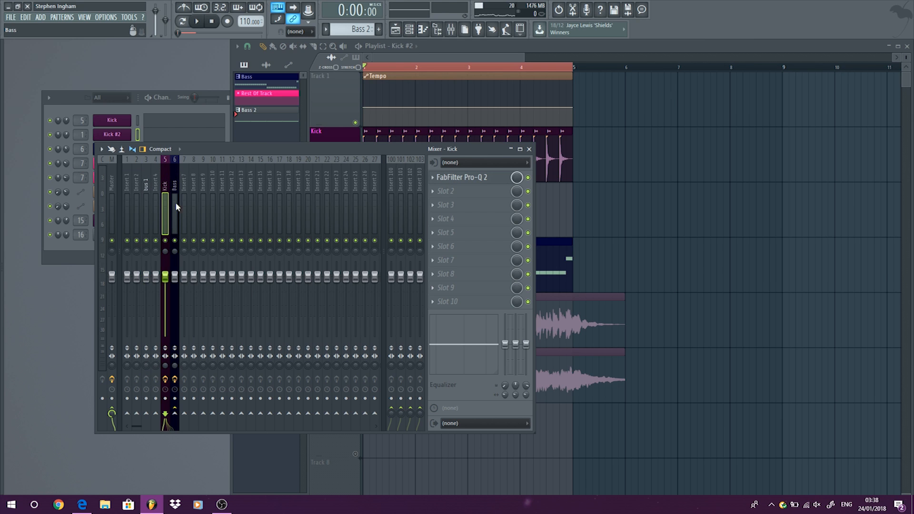
right_click(147, 419)
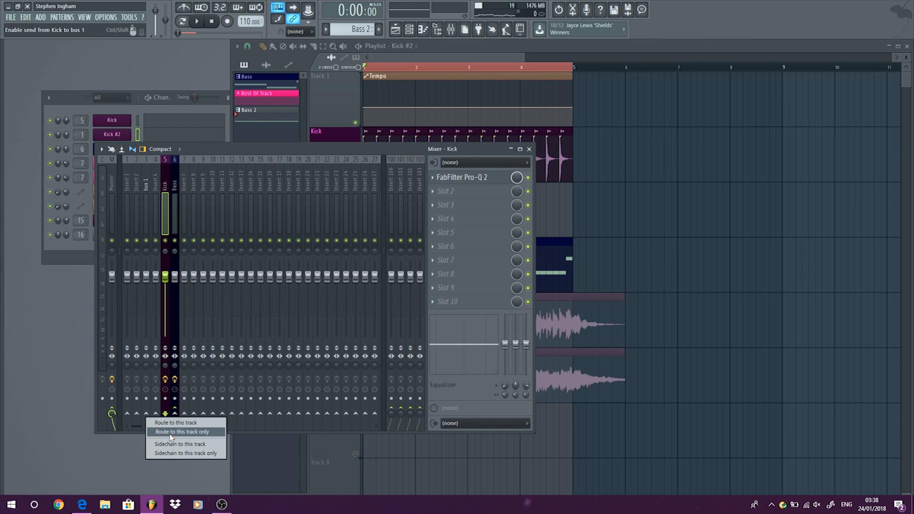
left_click(170, 434)
left_click(175, 172)
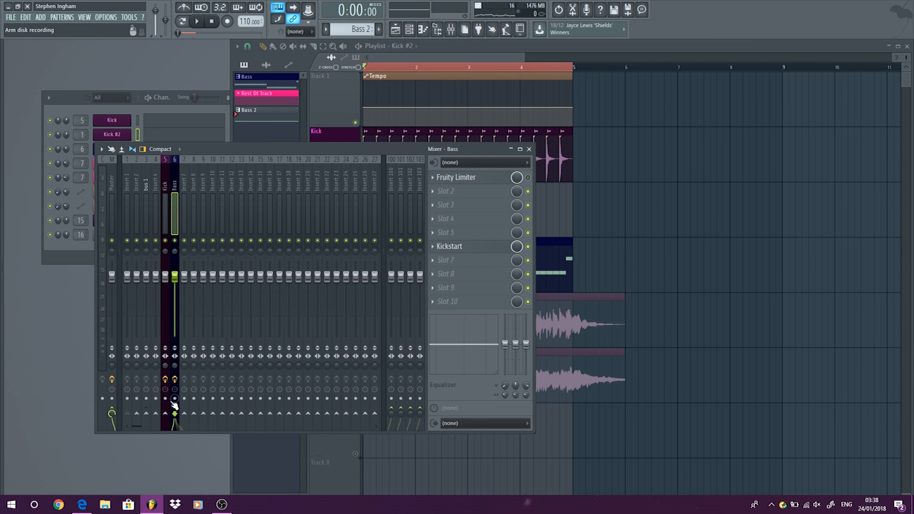
right_click(145, 417)
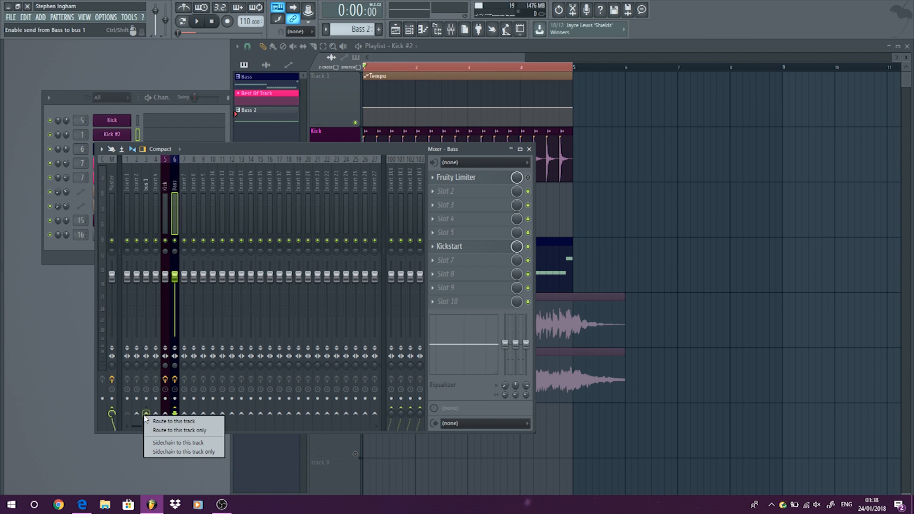
left_click(161, 432)
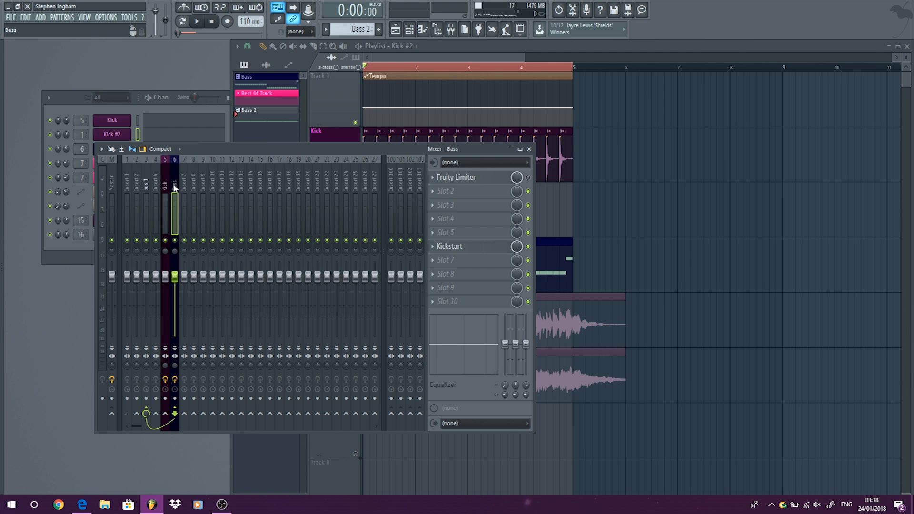
Step: Check the Kick and Bass routing during playback by pulling the bus 1 fader down and returning it to 100%
left_click(147, 188)
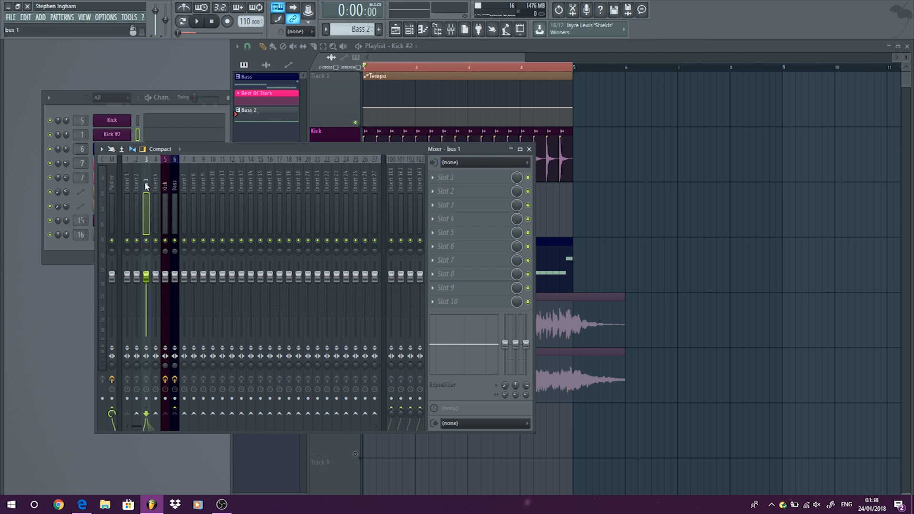
left_click(165, 179)
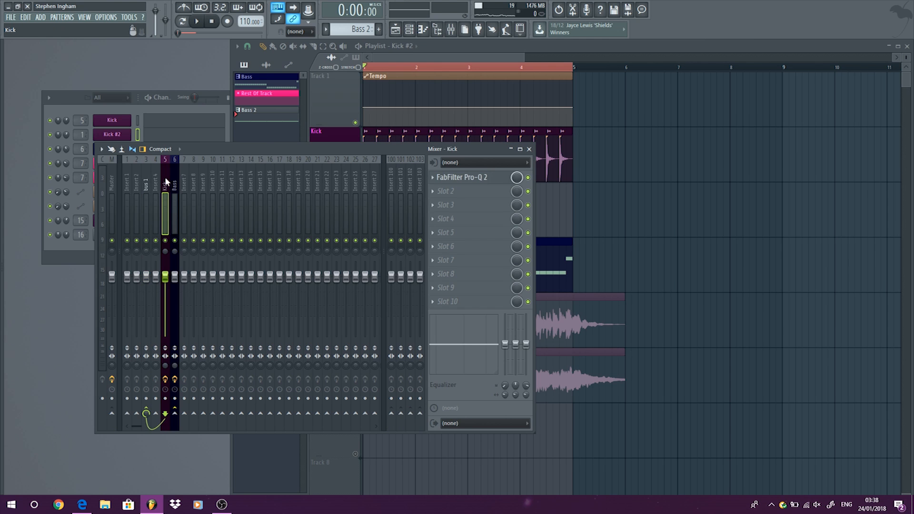
left_click(176, 179)
left_click(199, 22)
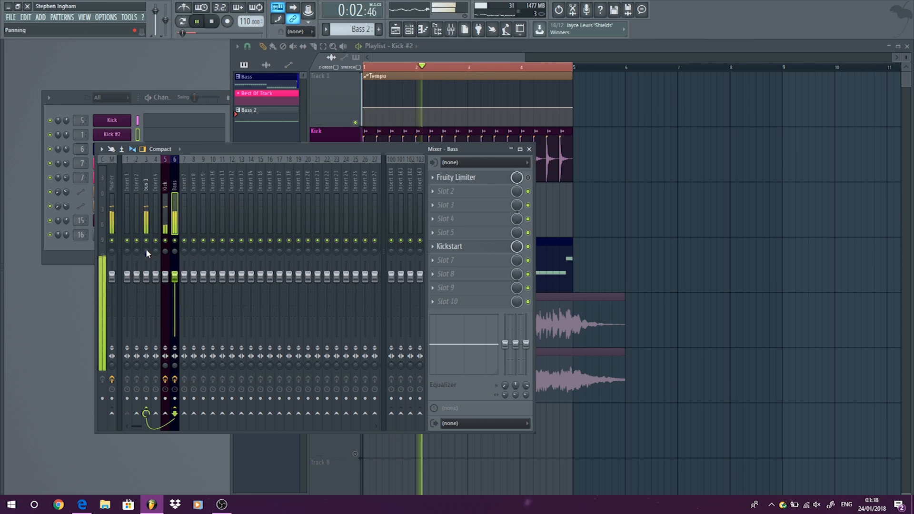
left_click_drag(147, 275, 146, 336)
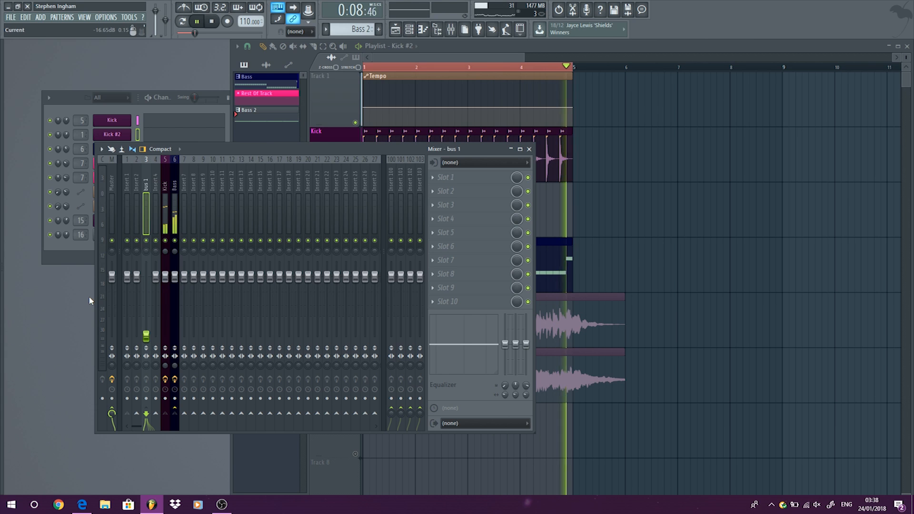
left_click_drag(140, 339, 141, 281)
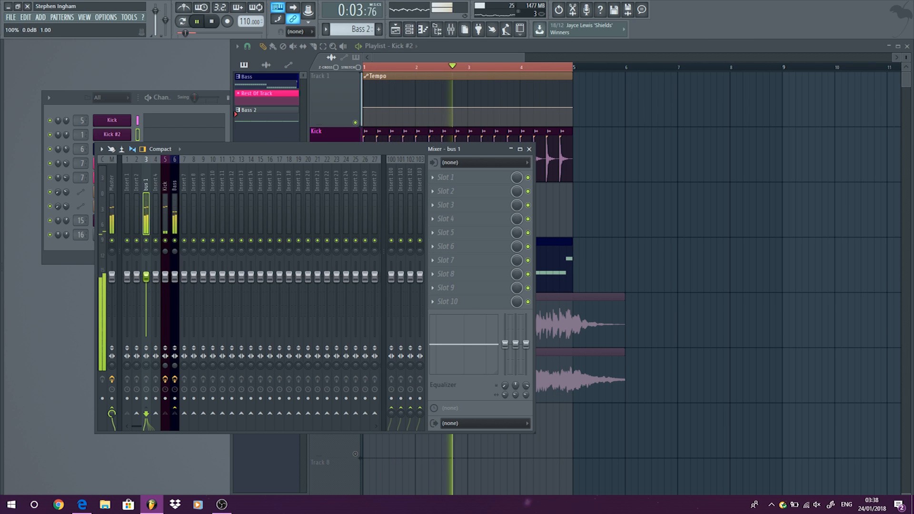
left_click(214, 22)
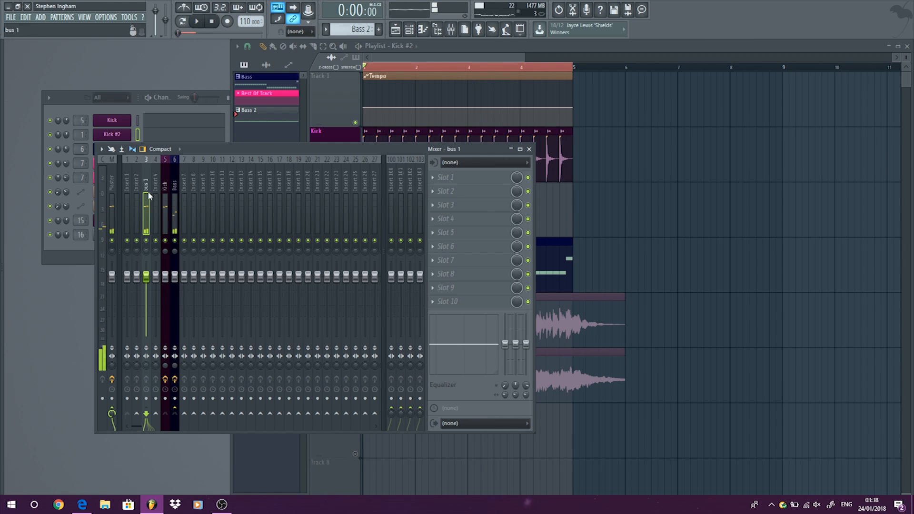
Step: Load RCompressor Stereo into slot 2 of bus 1 and move its window clear of the bus meters
left_click(462, 196)
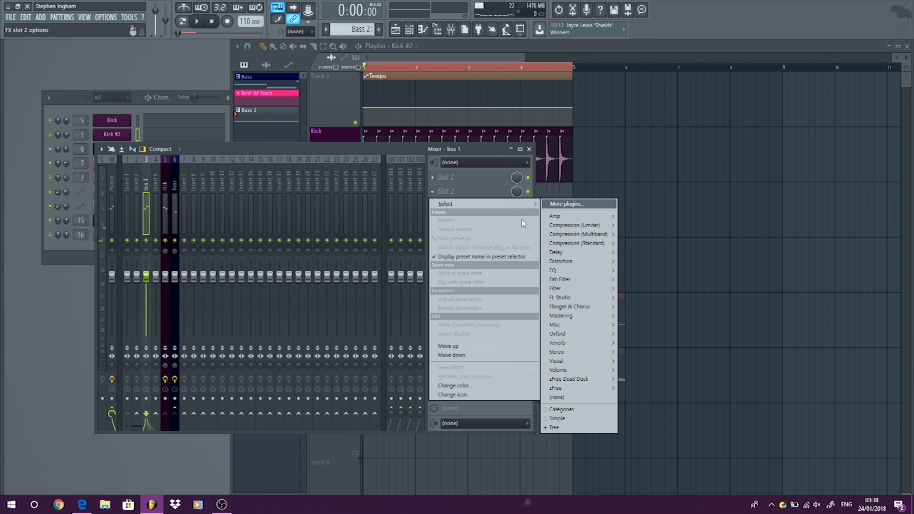
mouse_move(584, 248)
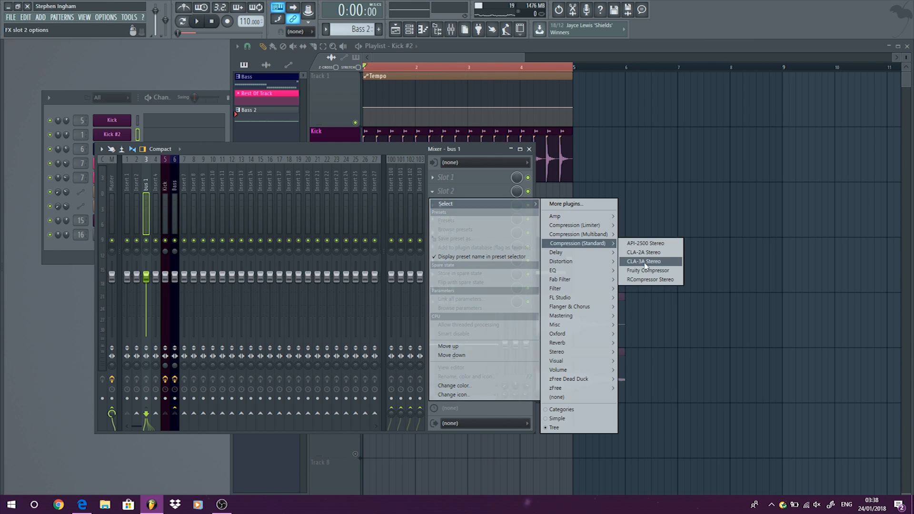
left_click(660, 283)
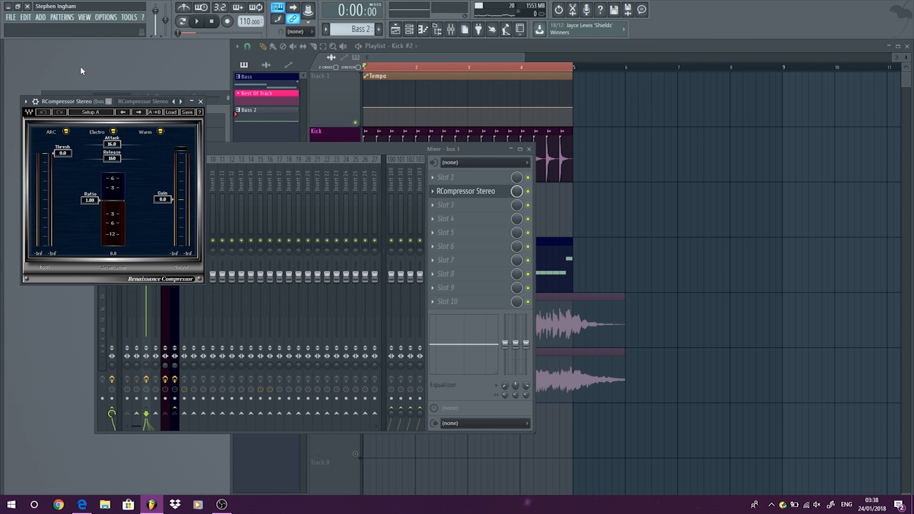
left_click_drag(57, 102, 219, 160)
Step: Set RCompressor's ratio to 3.09 and its threshold to -10.3 dB during playback
key("space")
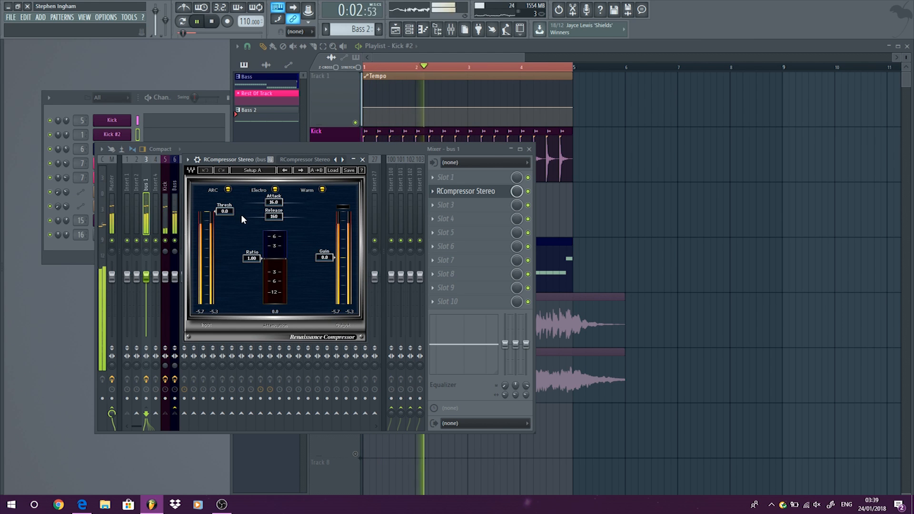
left_click_drag(252, 258, 251, 271)
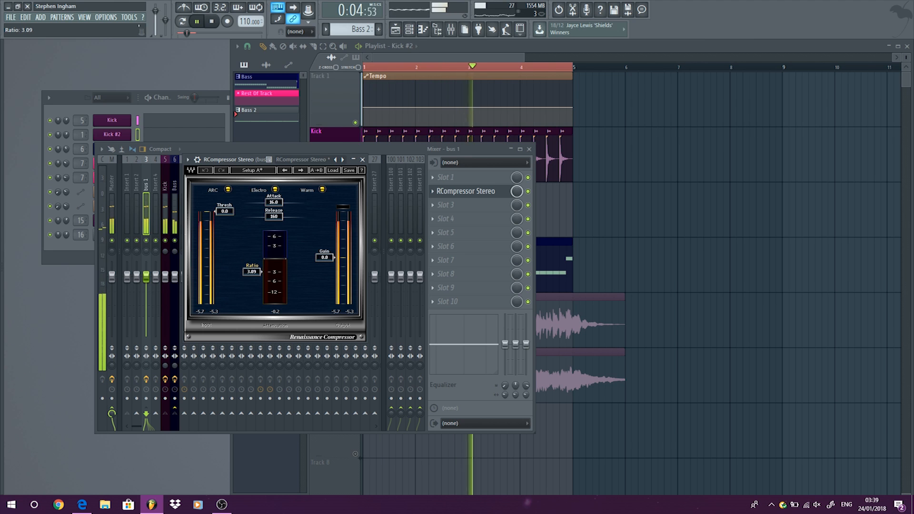
left_click_drag(227, 210, 227, 226)
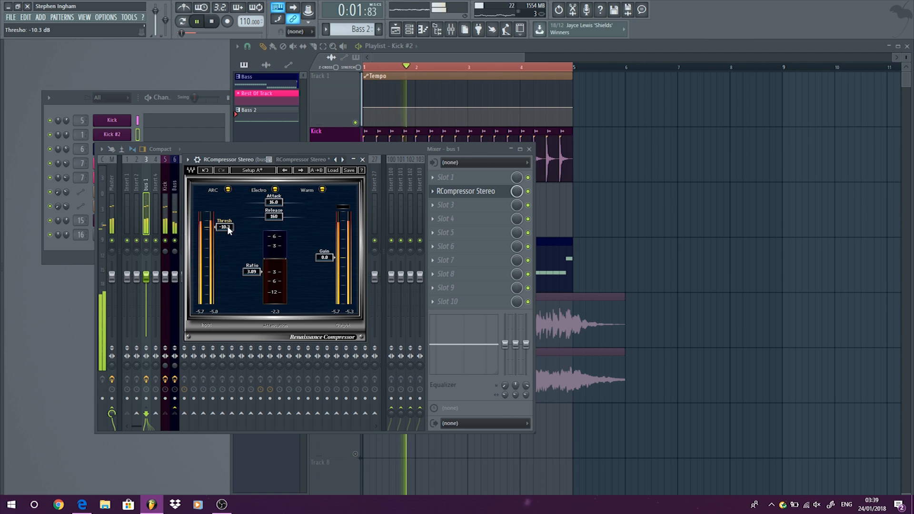
Step: Raise RCompressor's output gain to 1.4 dB, stop playback, and close the compressor and mixer windows
left_click_drag(324, 257, 324, 254)
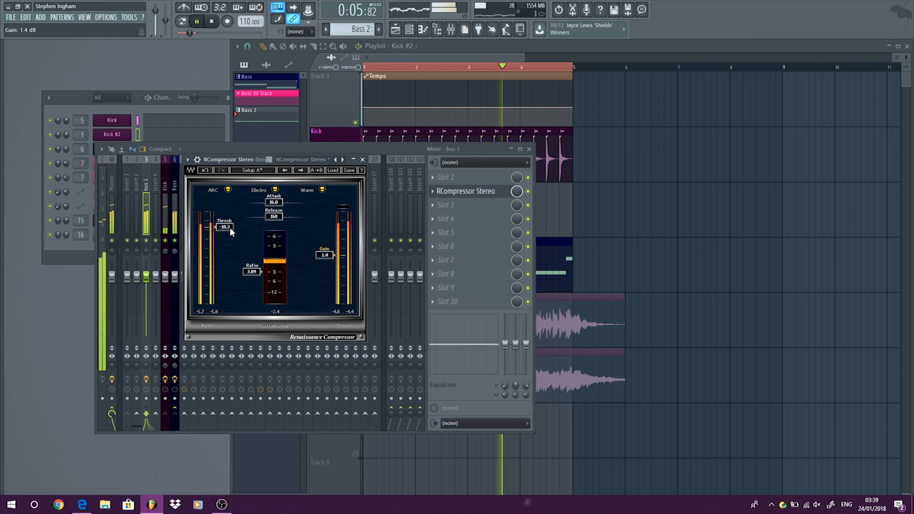
key("space")
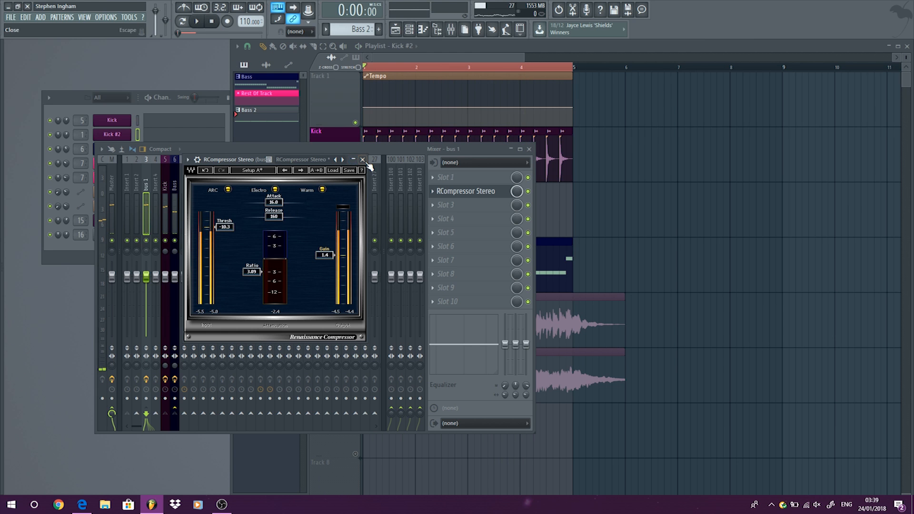
left_click(363, 160)
left_click(529, 150)
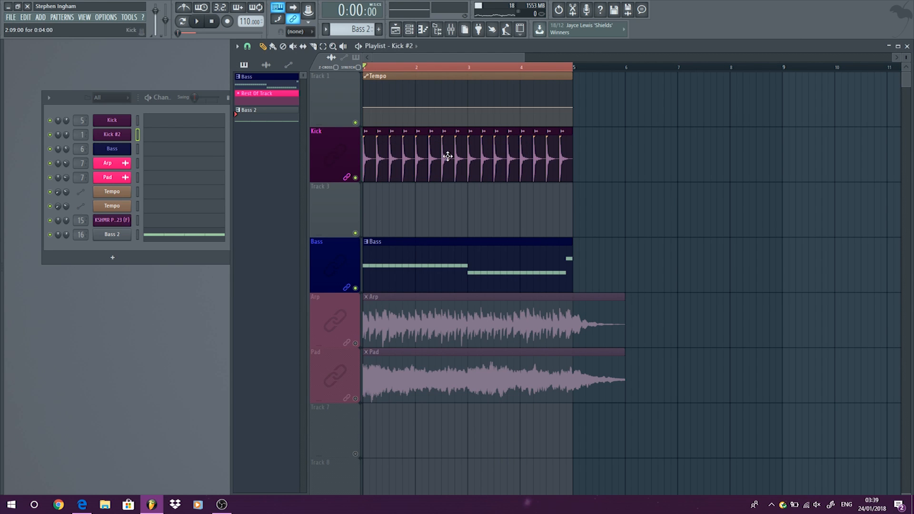
Step: Unmute all playlist tracks, including Arp and Pad, and play the full mix
right_click(355, 123)
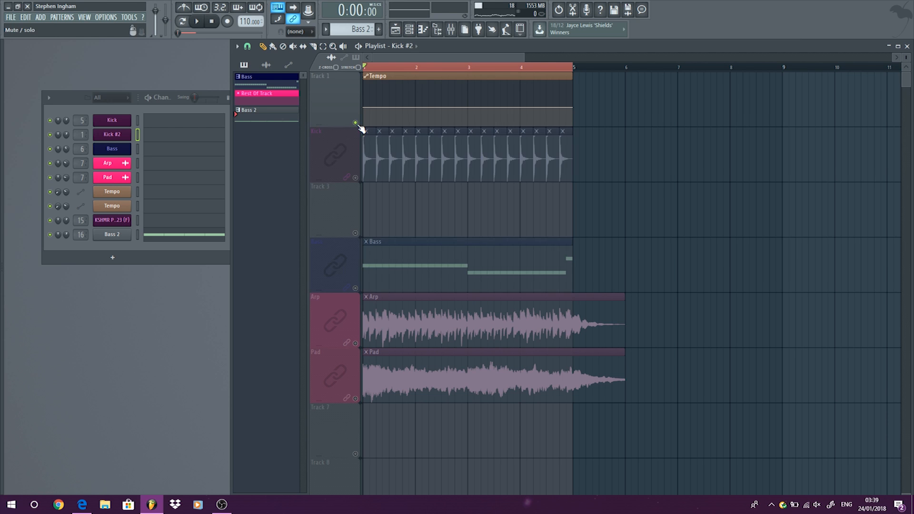
right_click(355, 123)
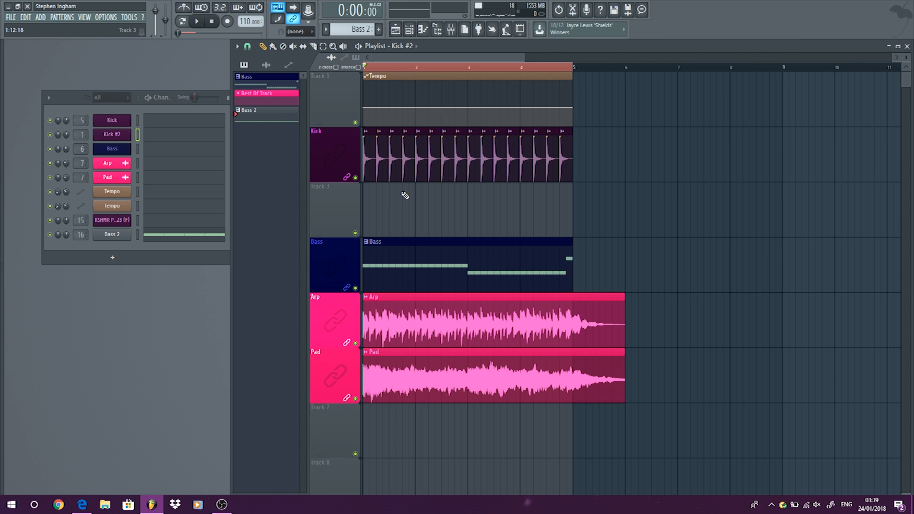
key("space")
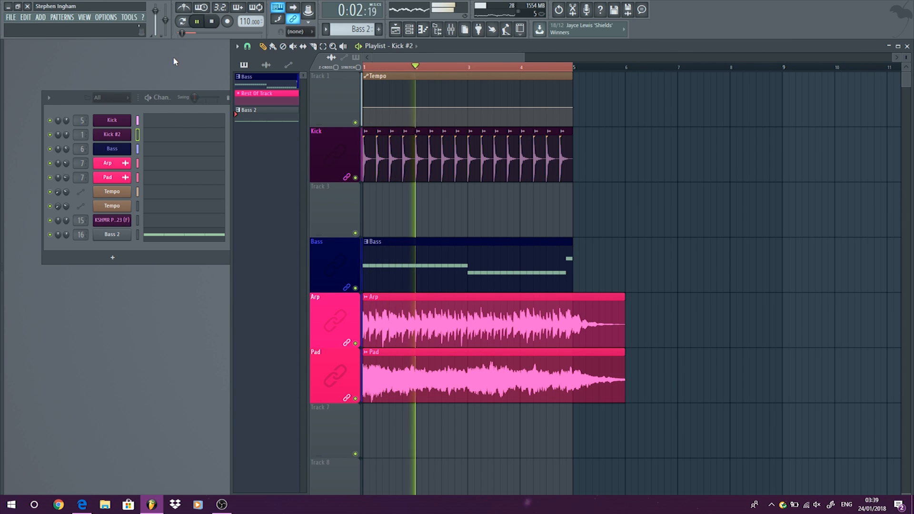
Step: Compare the full mix with bus 1's RCompressor bypassed and active during playback in the mixer
left_click(84, 18)
left_click(99, 62)
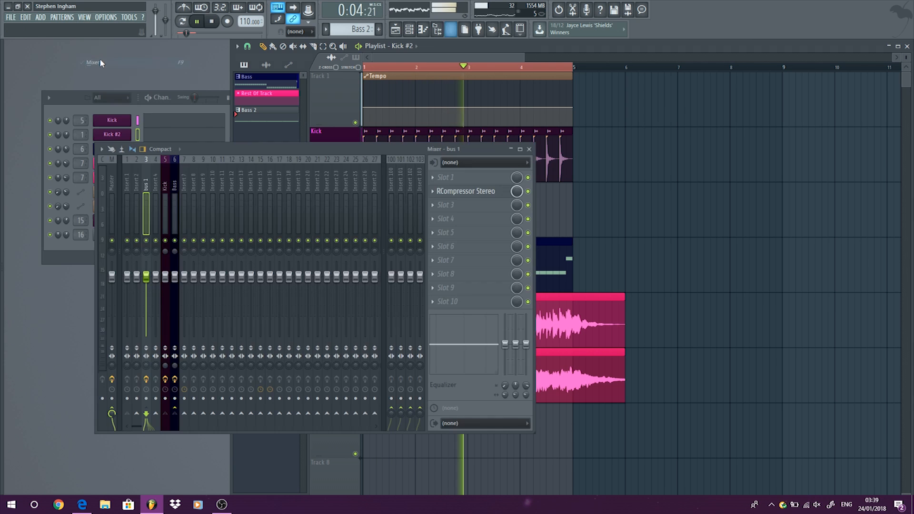
left_click(528, 192)
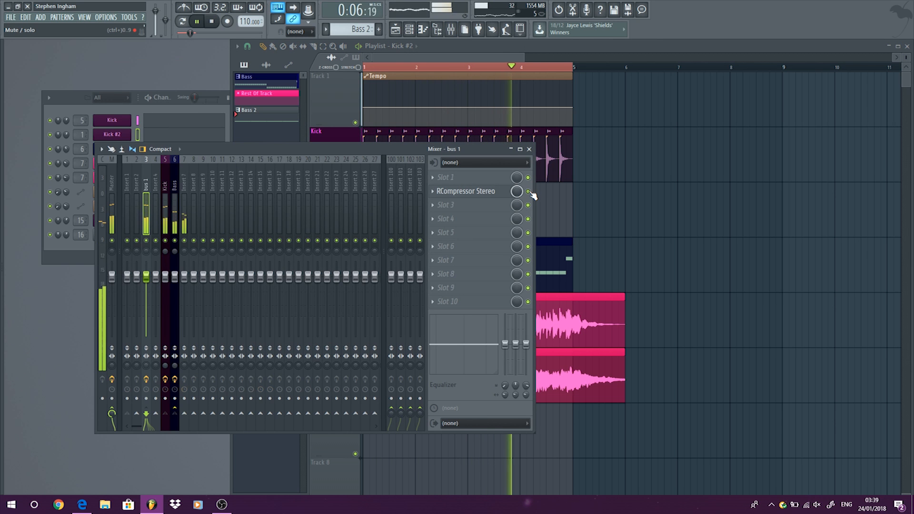
left_click(528, 191)
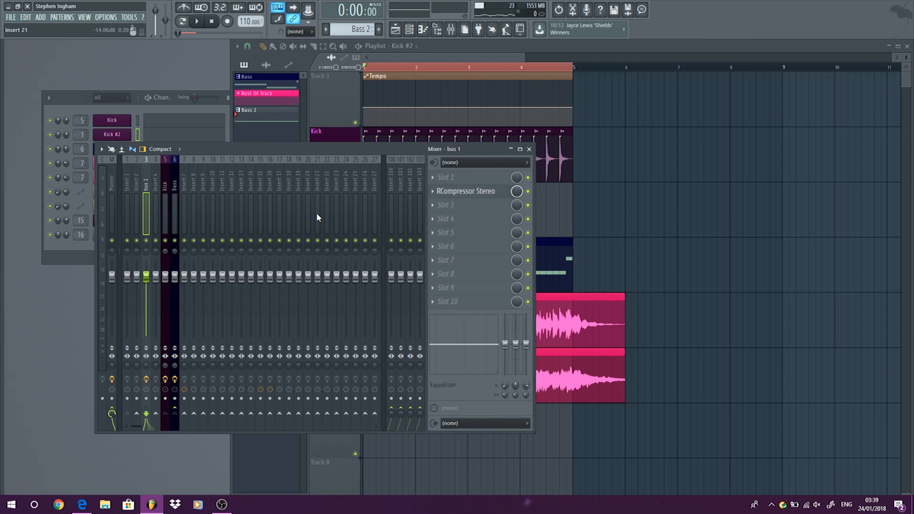
left_click(197, 21)
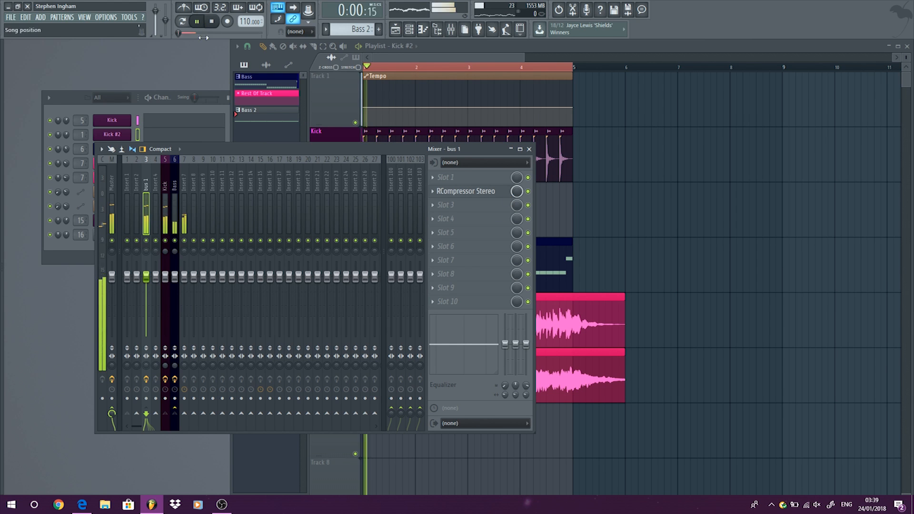
left_click(530, 193)
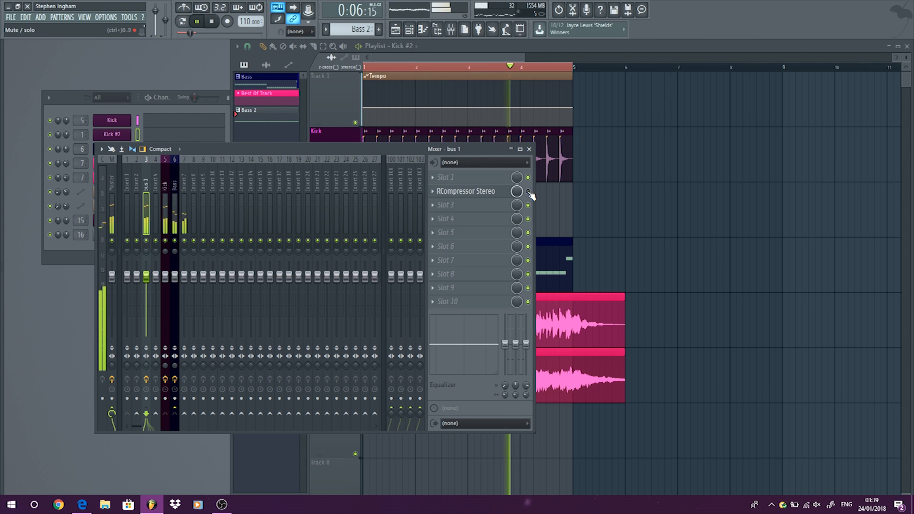
left_click(529, 193)
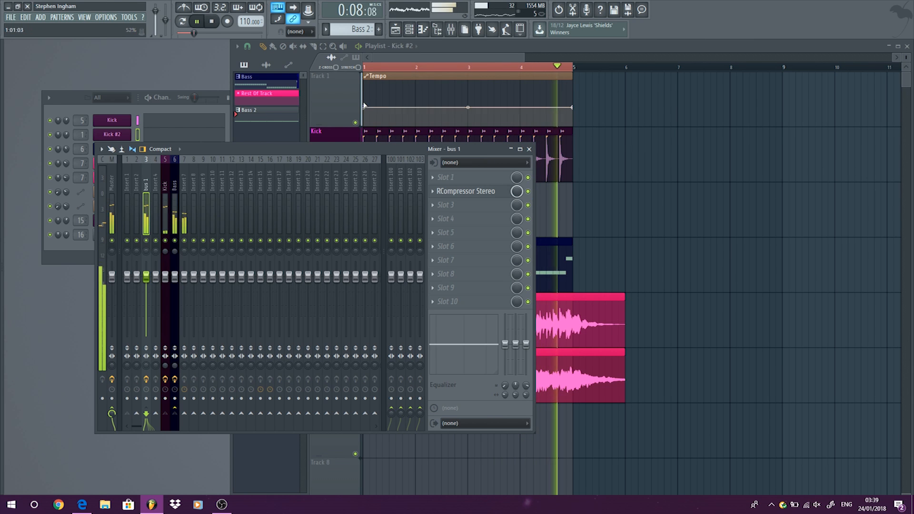
left_click(212, 22)
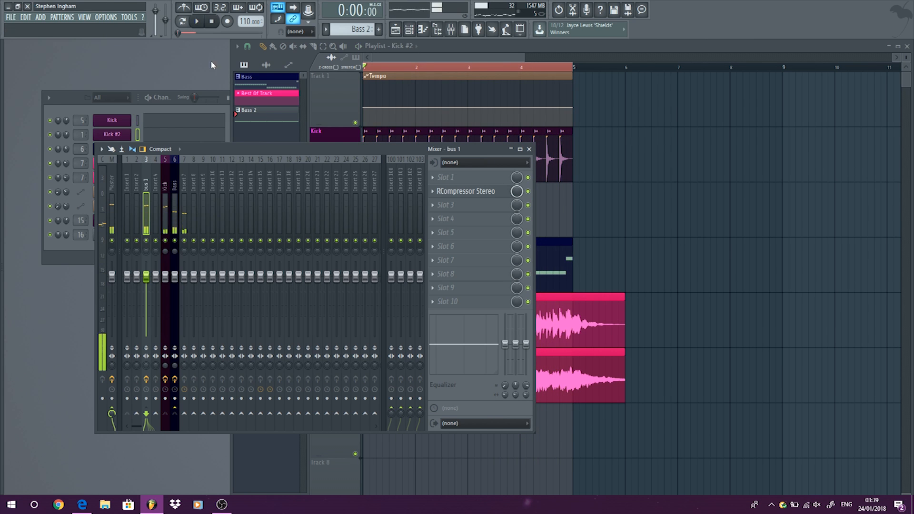
Step: Isolate the low end during playback by lowering the Master's Pro-Q 2 high cut to 164.56 Hz, then close the equalizer
left_click(111, 171)
left_click(480, 178)
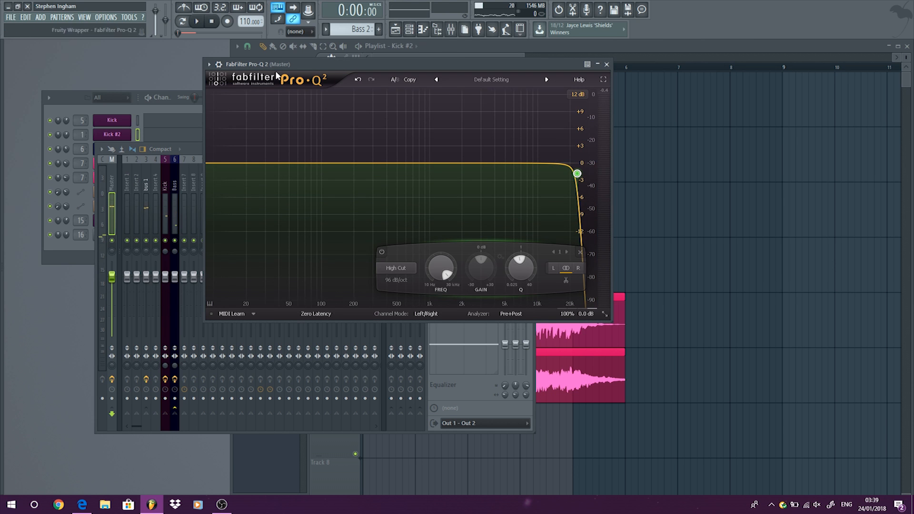
left_click(196, 21)
left_click_drag(577, 173, 345, 168)
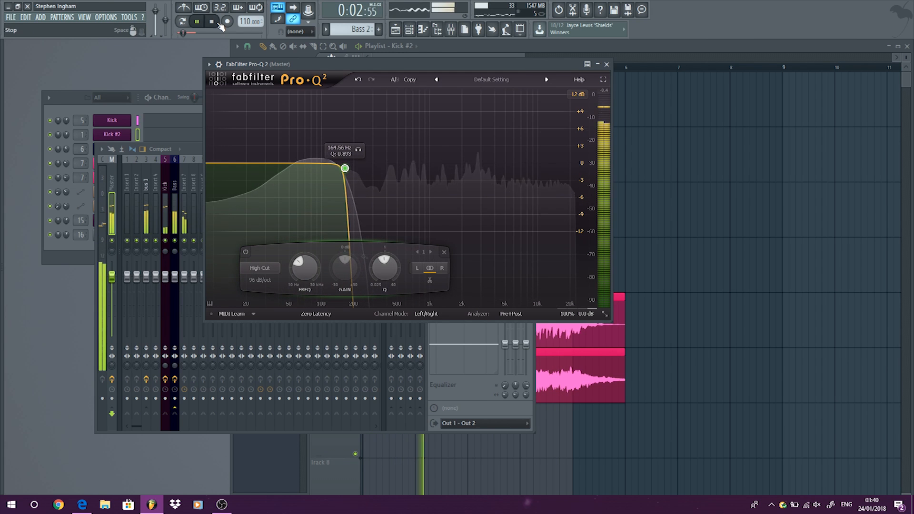
key("space")
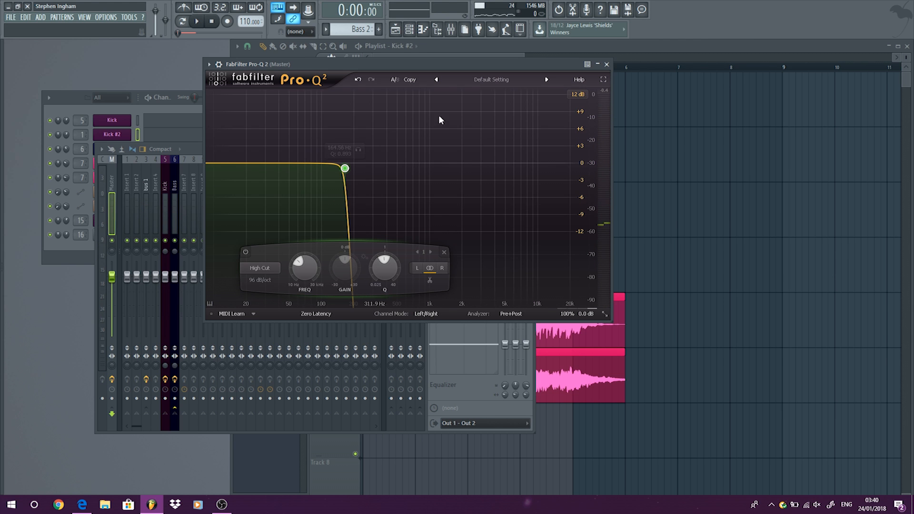
left_click(607, 64)
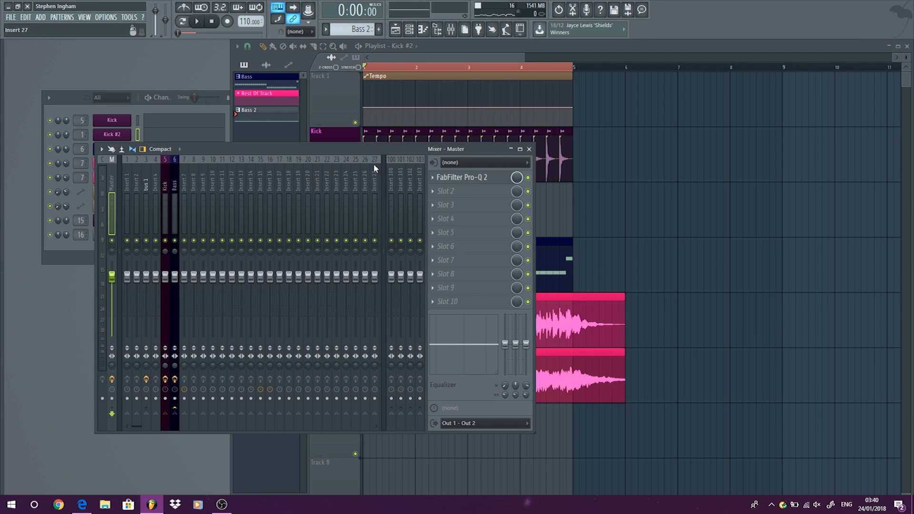
Step: Pull the Kick and Bass mixer faders fully down and bypass Pro-Q 2 on the Master
left_click(167, 280)
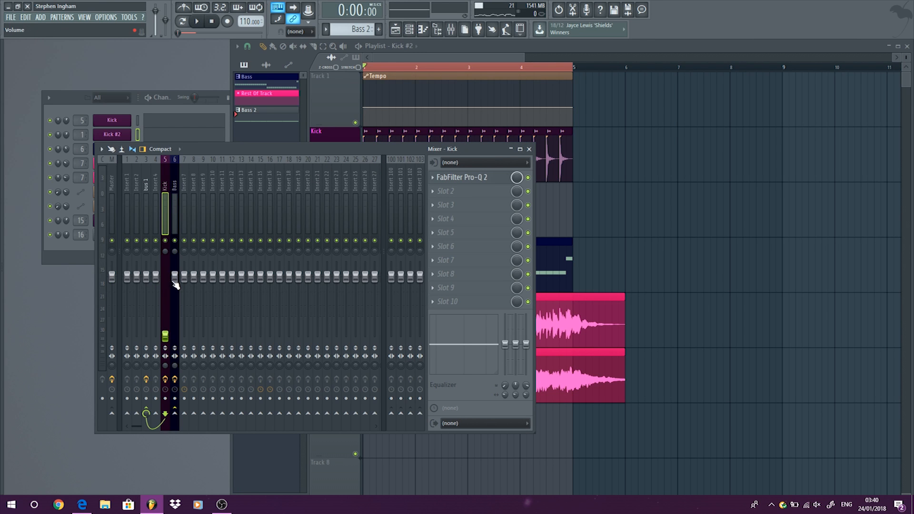
left_click_drag(175, 281, 174, 336)
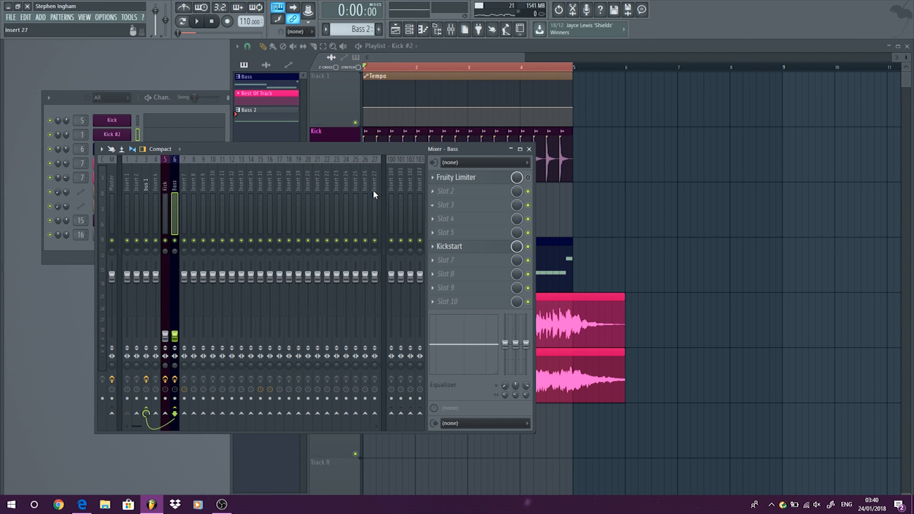
left_click(111, 171)
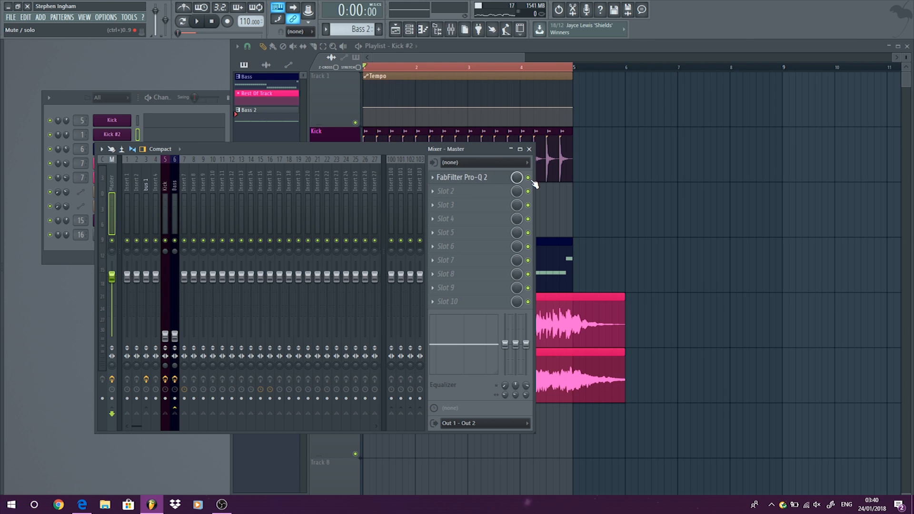
Step: Mute the Arp and Pad playlist tracks, keeping the Kick, Bass and Tempo tracks active
right_click(663, 216)
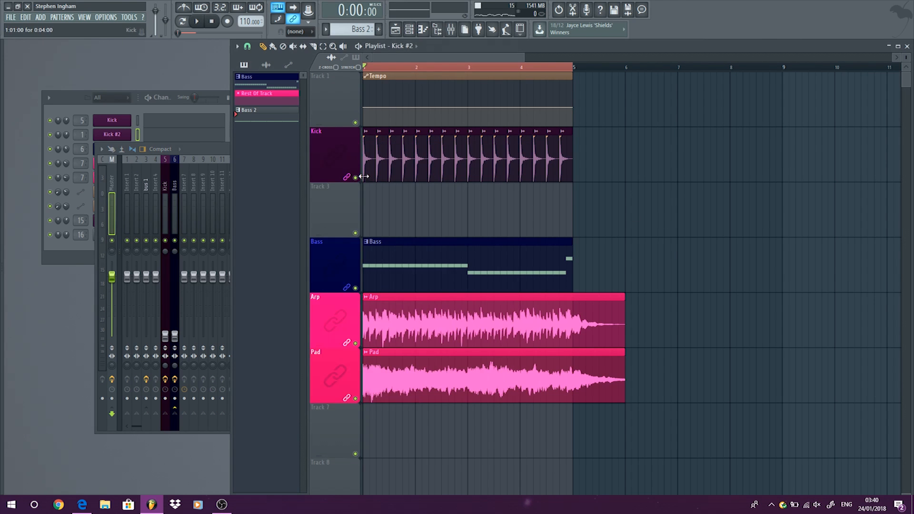
right_click(355, 178)
left_click(356, 289)
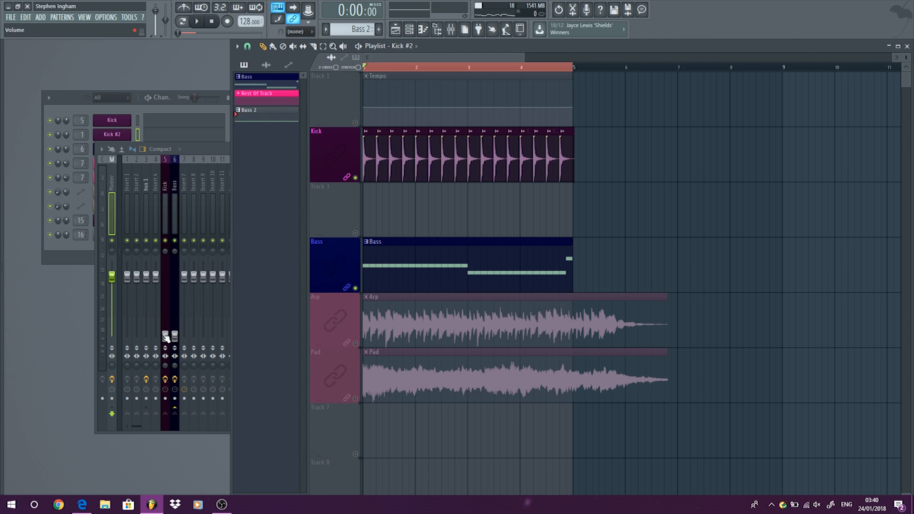
left_click(356, 123)
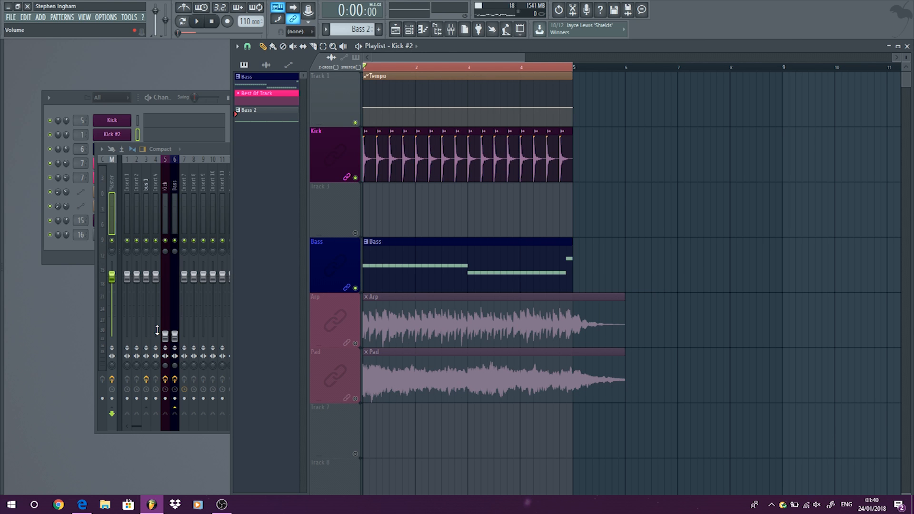
Step: Return the Kick fader to its default level and raise the Bass fader during playback to sit slightly below it
left_click(166, 337)
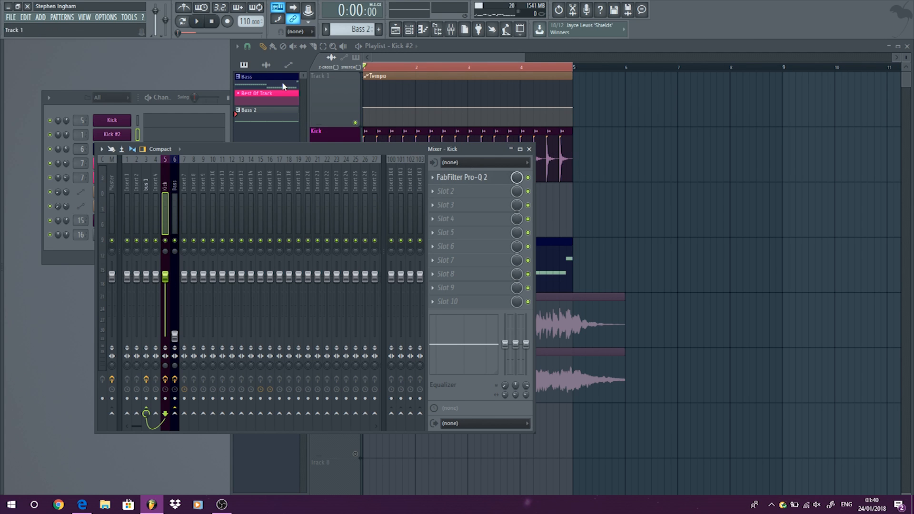
left_click(196, 20)
left_click_drag(175, 336, 176, 281)
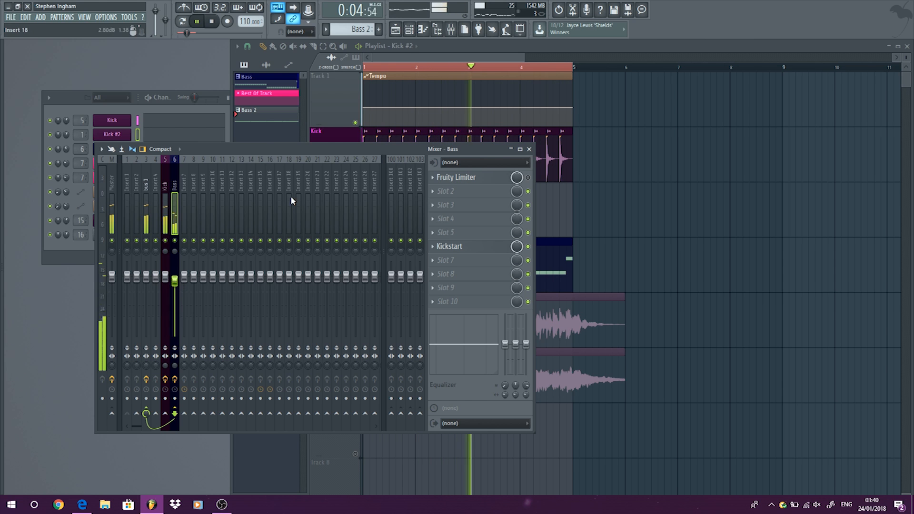
left_click(212, 22)
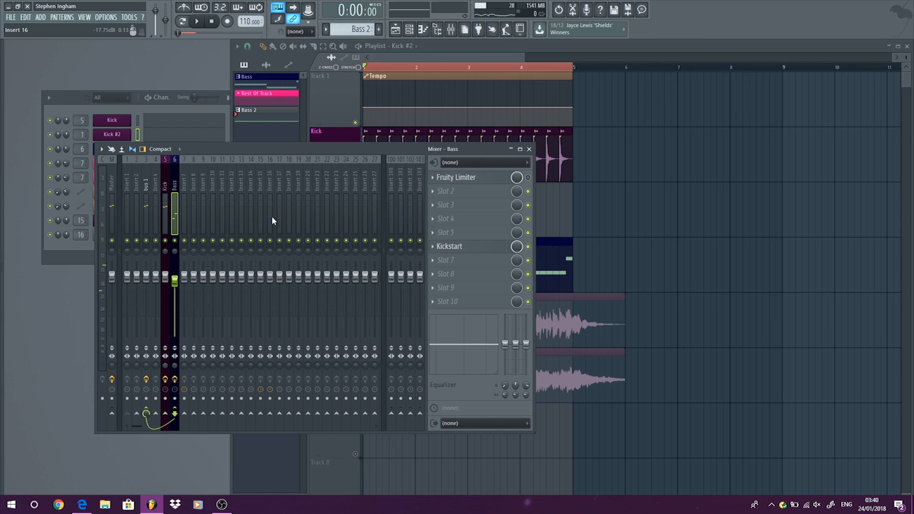
Step: Raise the Master's Pro-Q 2 high cut to 401.93 Hz while listening to the kick and bass, then stop playback
left_click(114, 178)
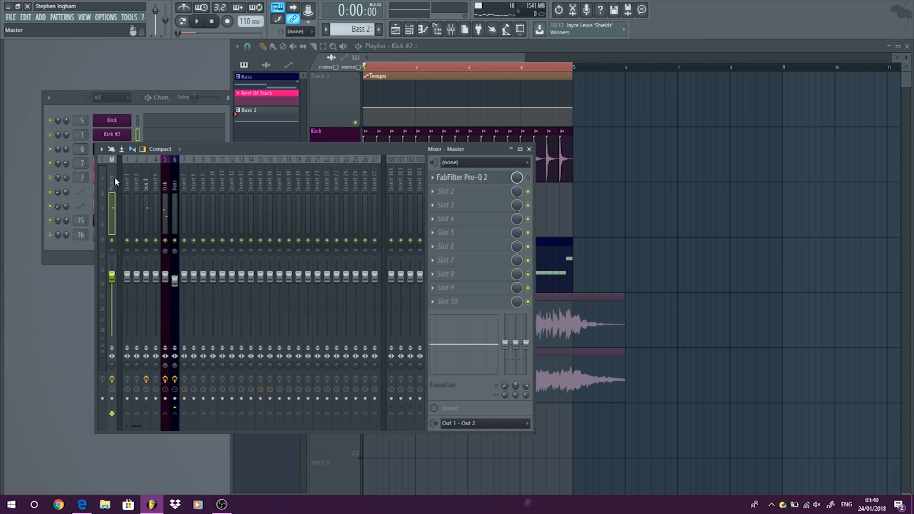
left_click(477, 184)
key("space")
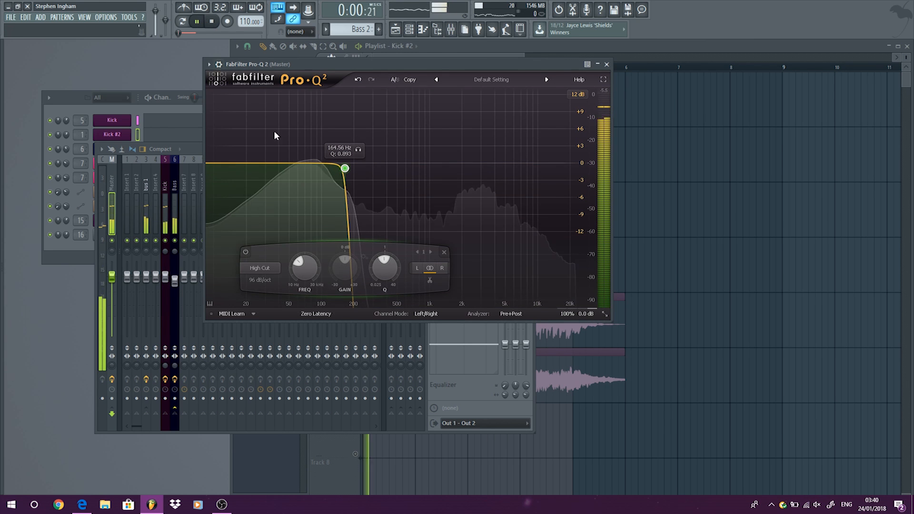
left_click_drag(345, 168, 368, 167)
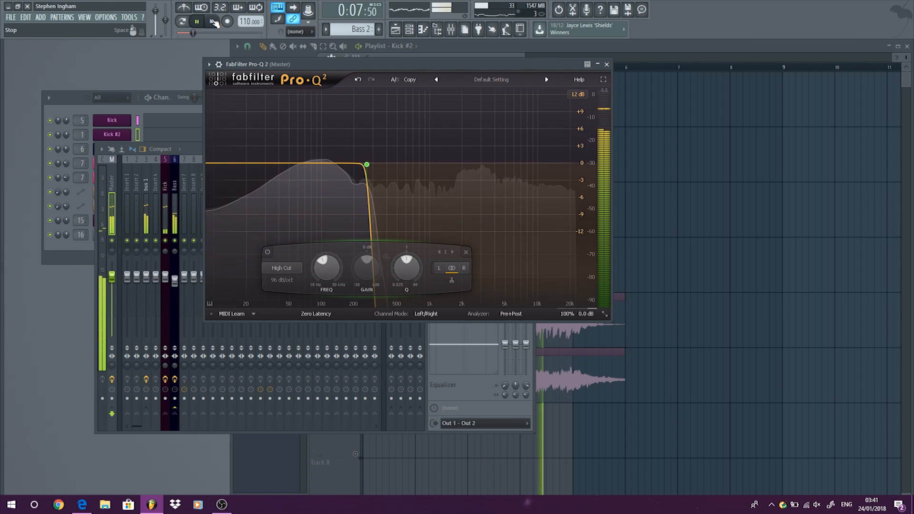
left_click_drag(367, 164, 387, 171)
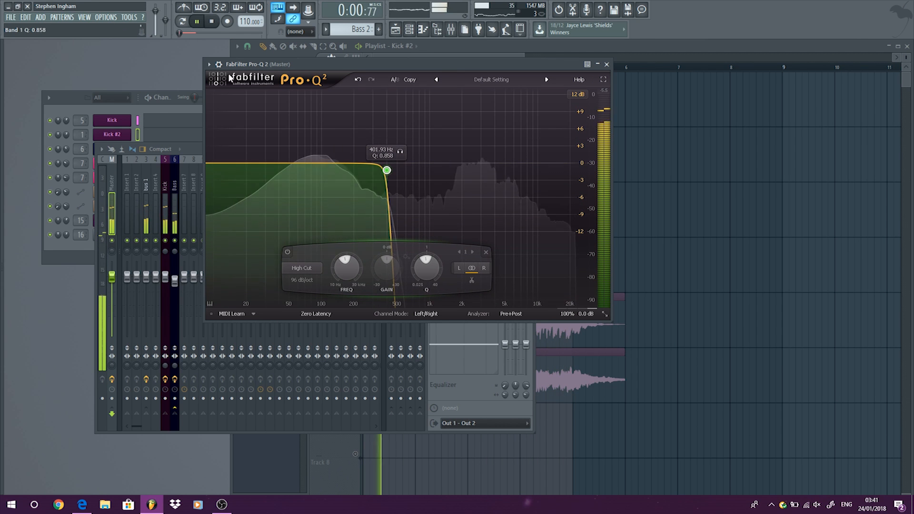
key("space")
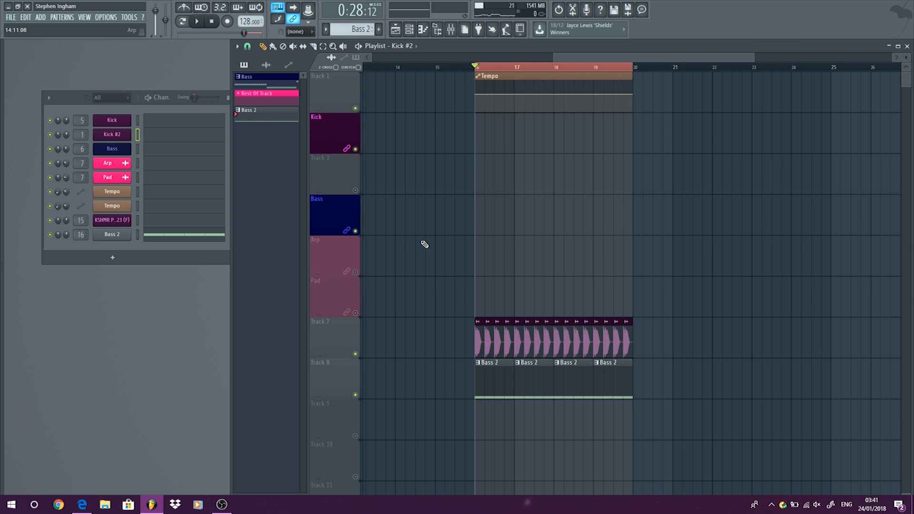
Step: Play the second kick and Bass 2 section starting at bar 16 and open the mixer to view its levels
key("space")
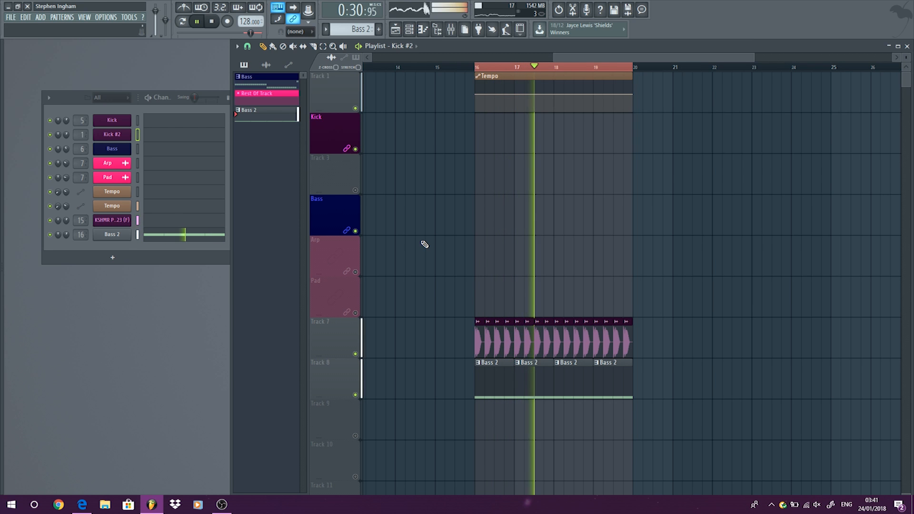
key("space")
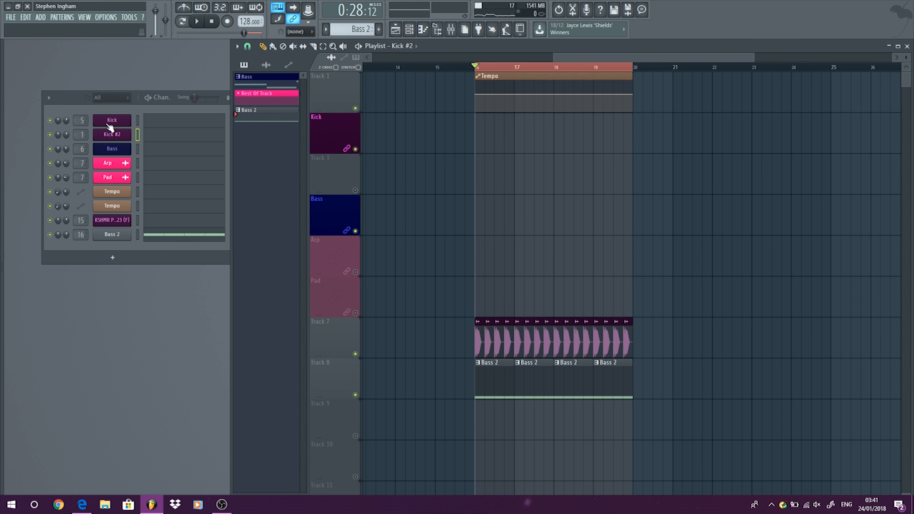
left_click(85, 17)
left_click(96, 72)
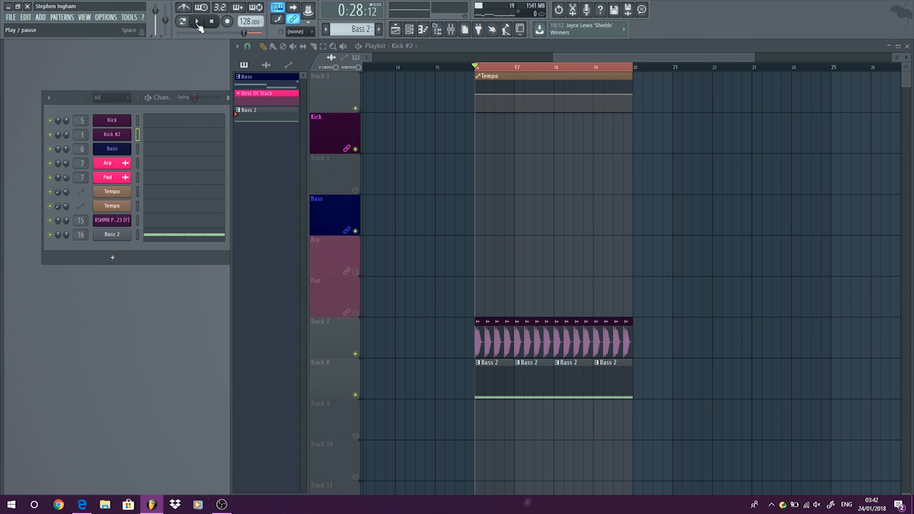
left_click(197, 21)
left_click(85, 18)
left_click(100, 64)
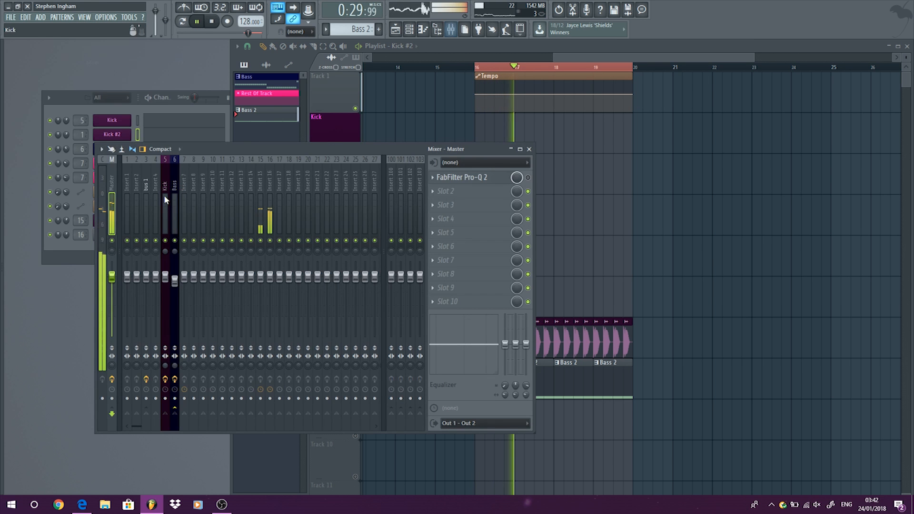
Step: Lower the Master's Pro-Q 2 high cut to 141.33 Hz while listening to the second kick and bass, then stop playback
left_click(529, 177)
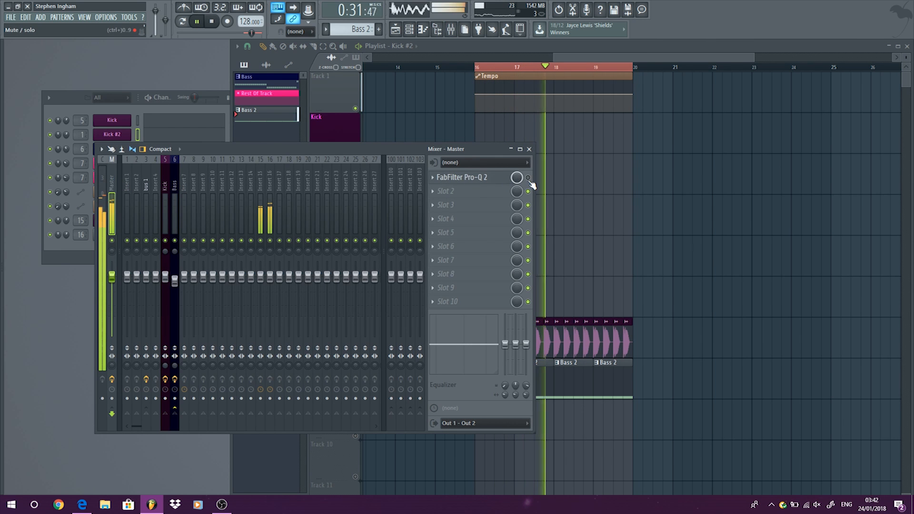
left_click(487, 180)
left_click_drag(386, 170, 337, 170)
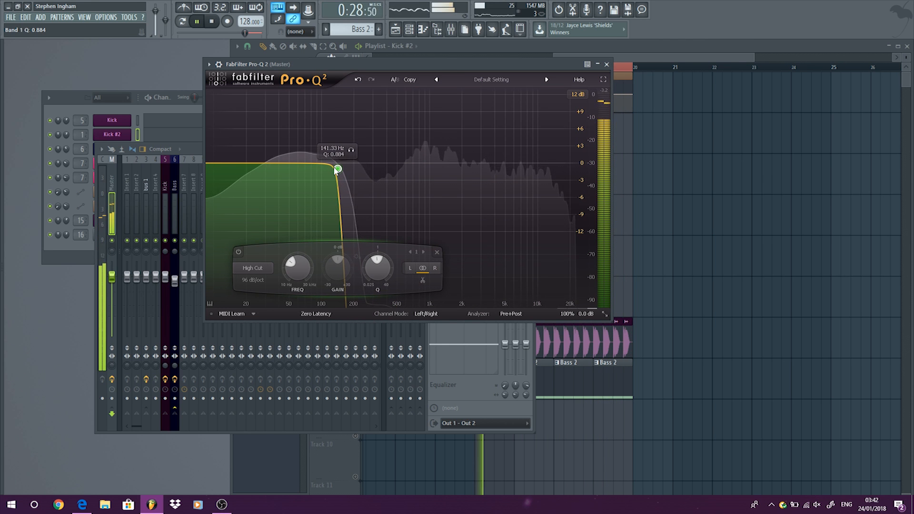
key("space")
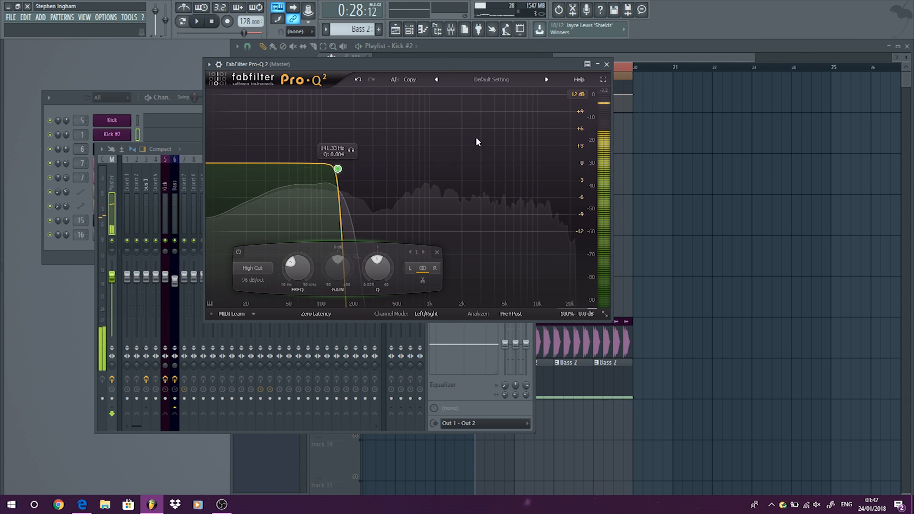
left_click(607, 64)
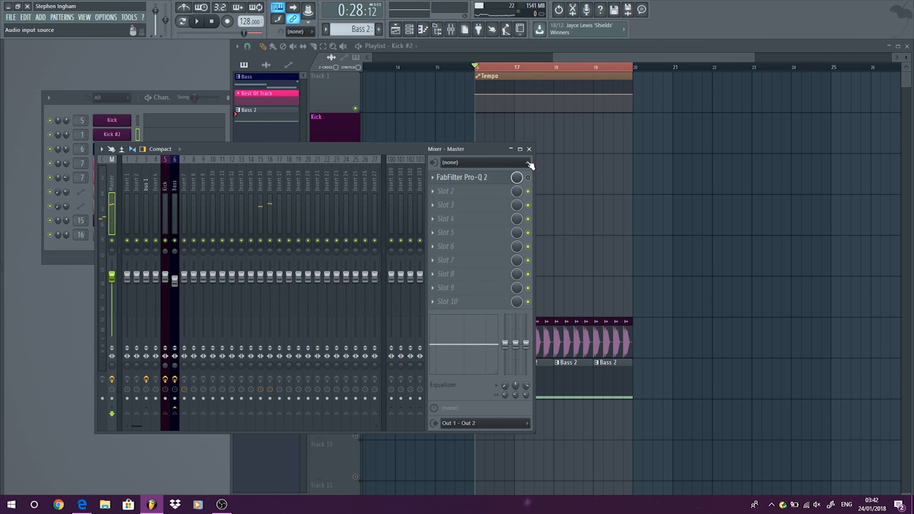
Step: Load the Kickstart plugin into slot 5 of mixer Insert 16
left_click(269, 176)
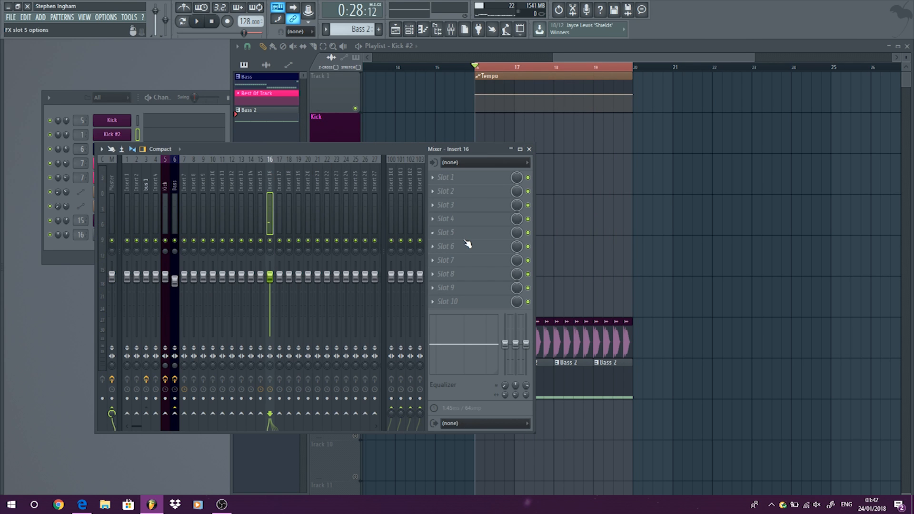
left_click(467, 232)
mouse_move(588, 420)
left_click(640, 421)
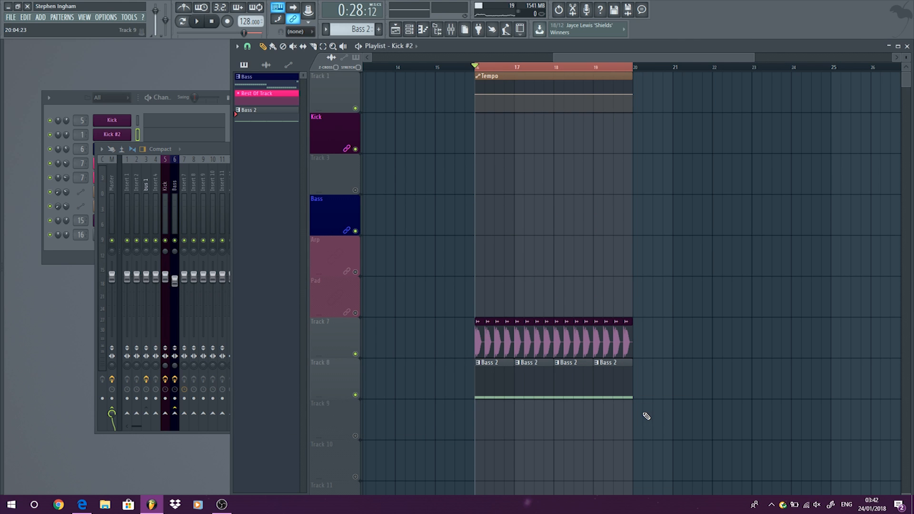
left_click(195, 150)
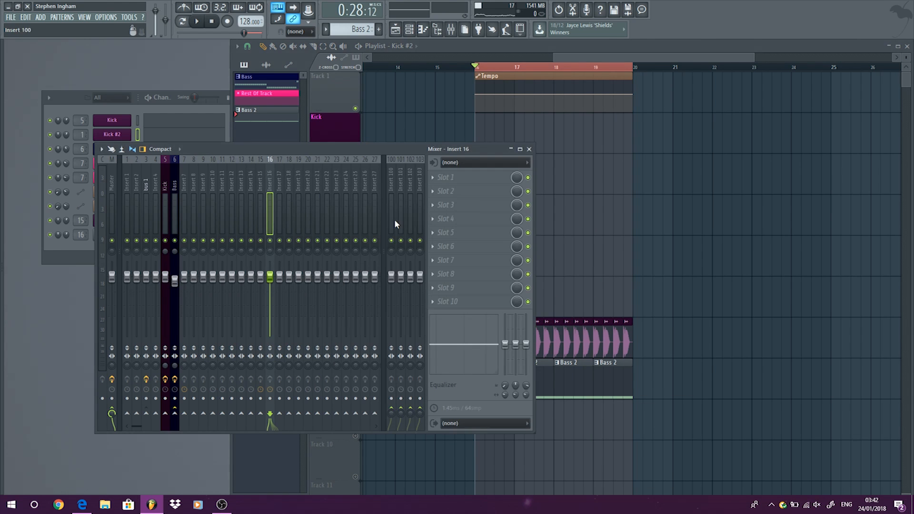
left_click(470, 232)
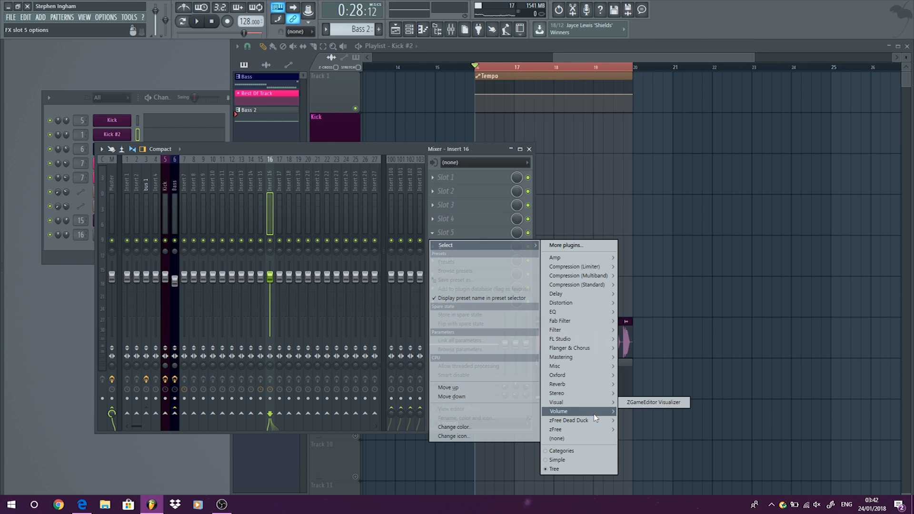
mouse_move(596, 413)
left_click(634, 413)
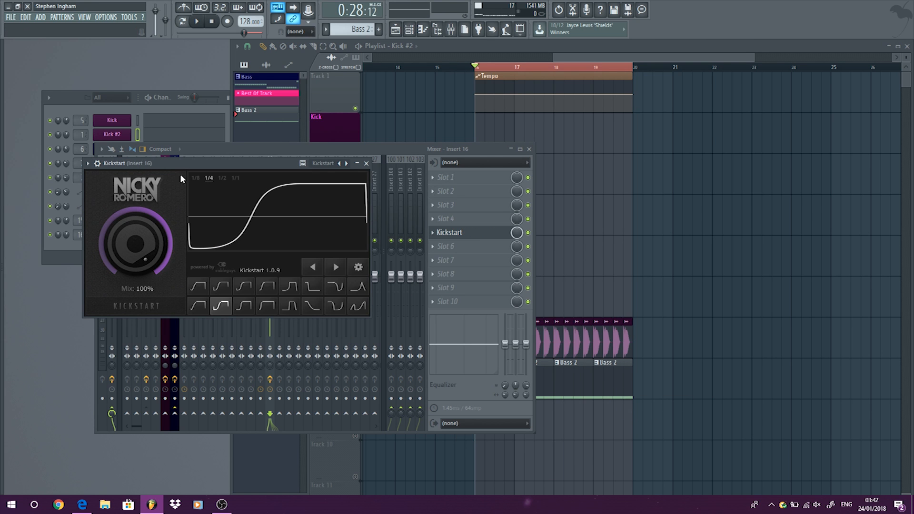
Step: Set Kickstart's mix to 95% while the kick and bass play, then close the plugin and stop playback
left_click(197, 21)
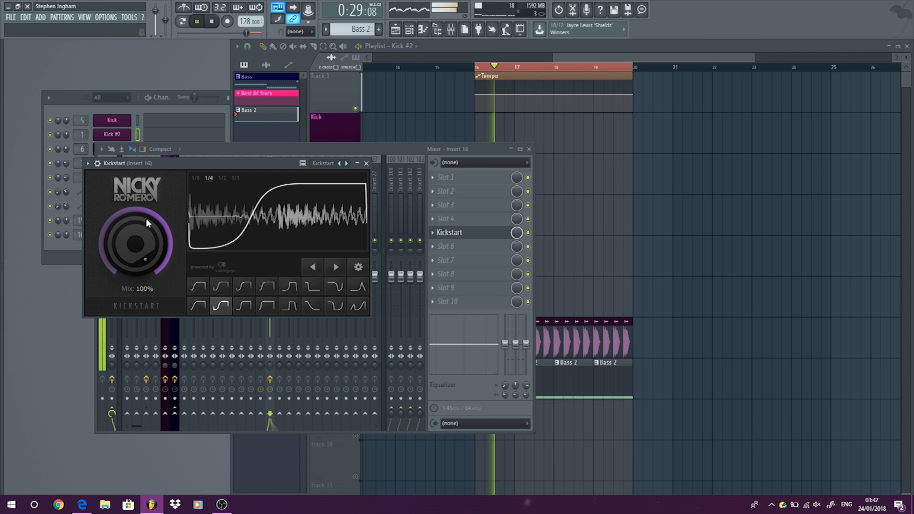
left_click_drag(136, 244, 136, 249)
left_click_drag(231, 164, 323, 166)
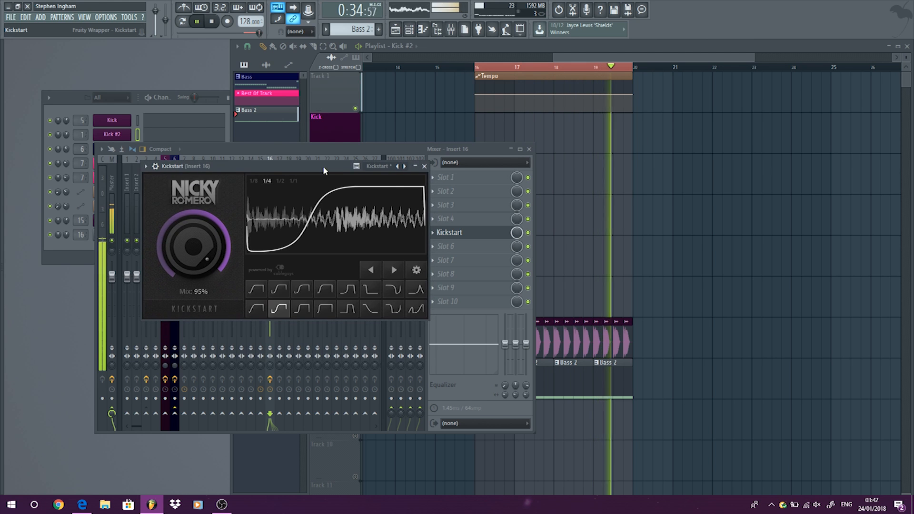
left_click(424, 166)
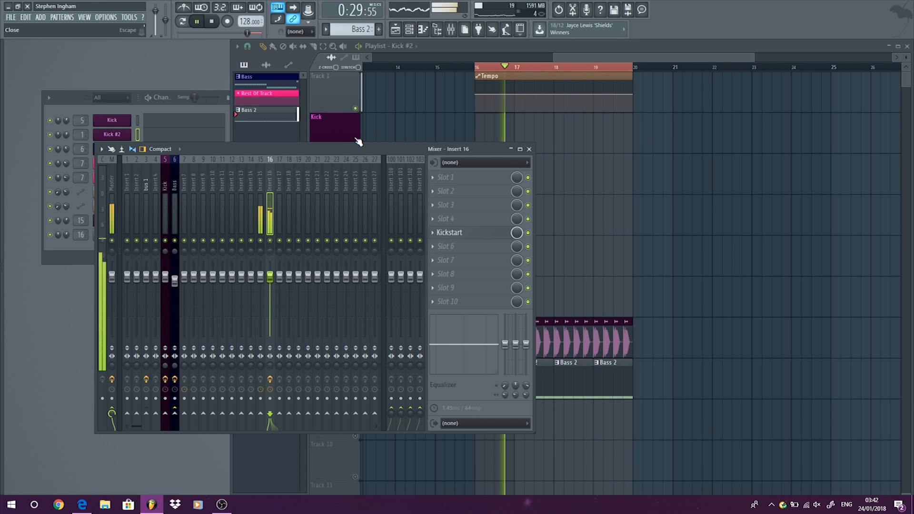
left_click(214, 22)
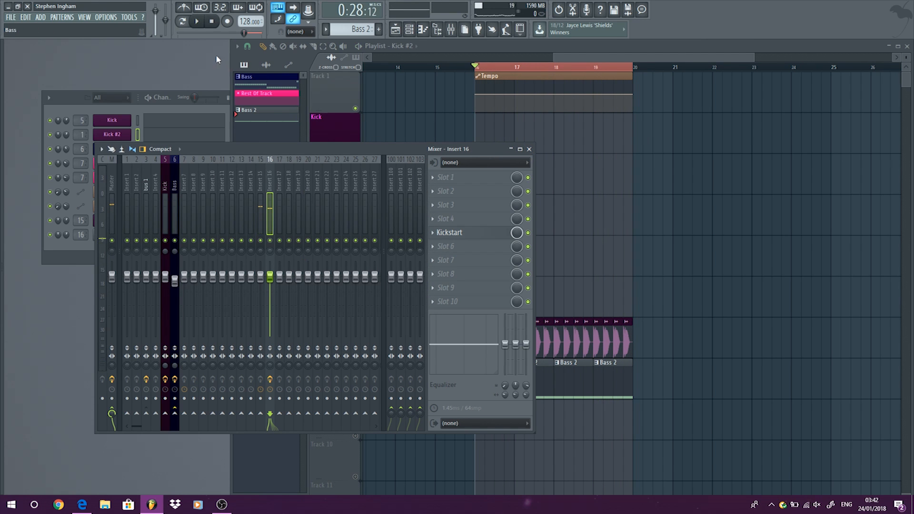
Step: Lower the Insert 16 fader slightly while the ducked bass plays with the kick, then stop playback
left_click(198, 23)
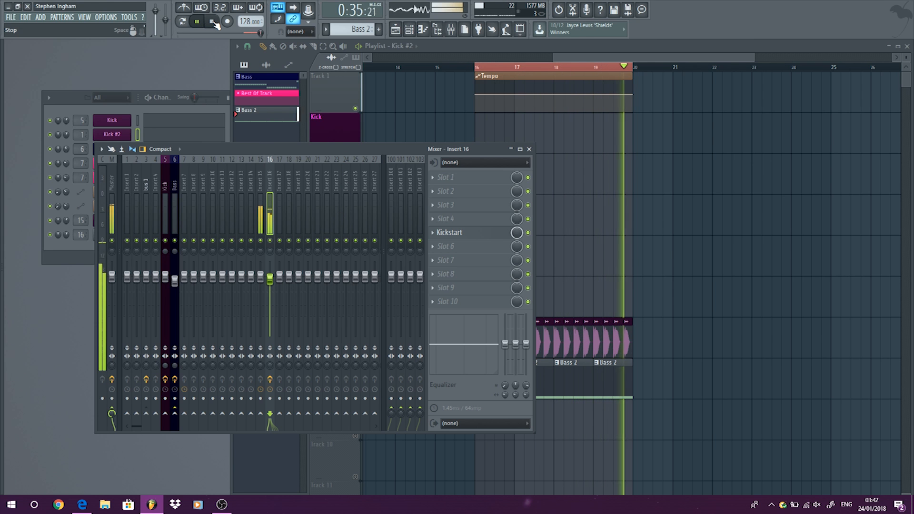
left_click(213, 22)
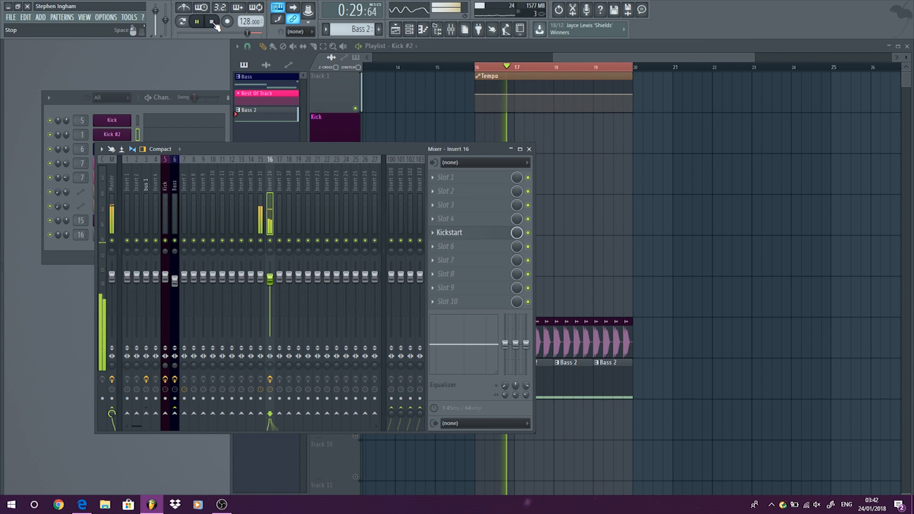
left_click(213, 22)
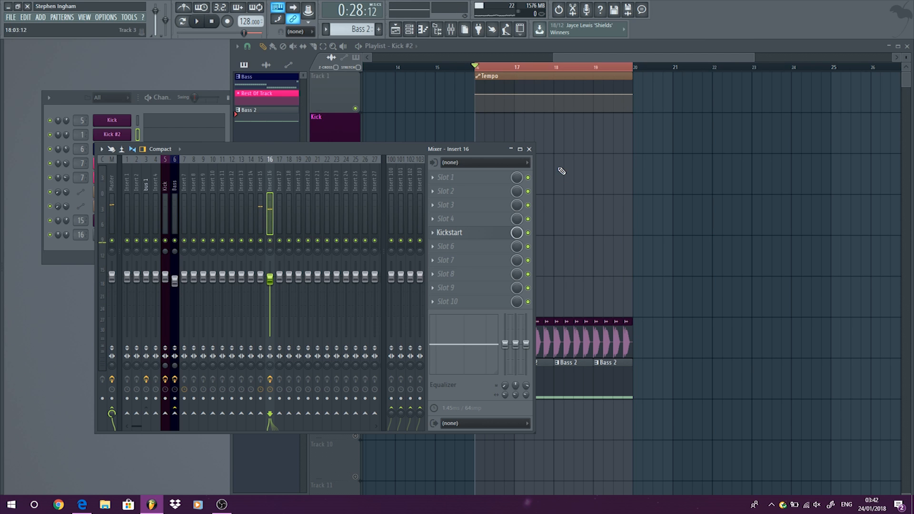
Step: Unmute playlist Track 9 and make its Bass 2 clip at bar 16 a unique pattern
left_click(530, 150)
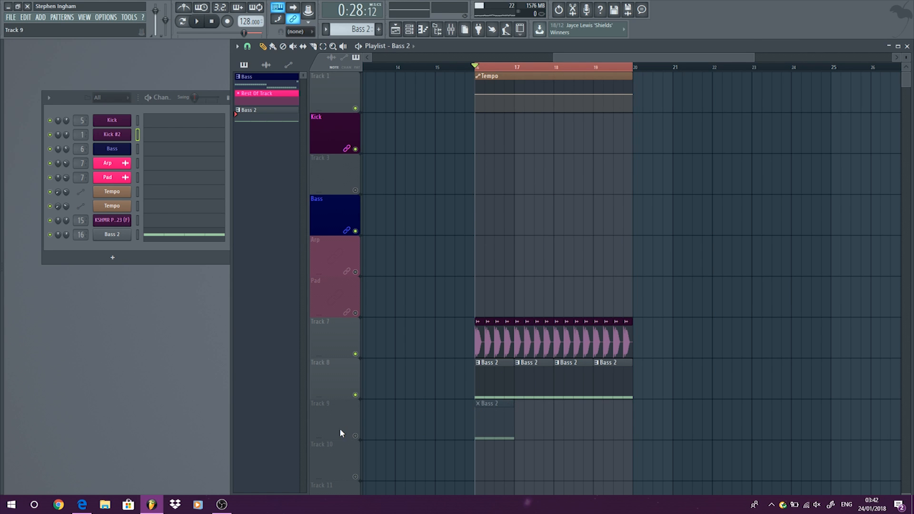
left_click(355, 436)
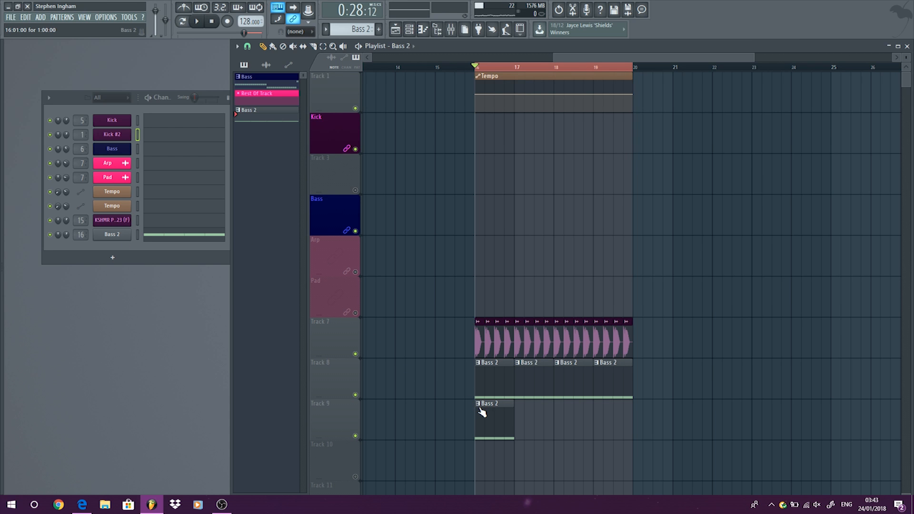
left_click(478, 404)
left_click(490, 446)
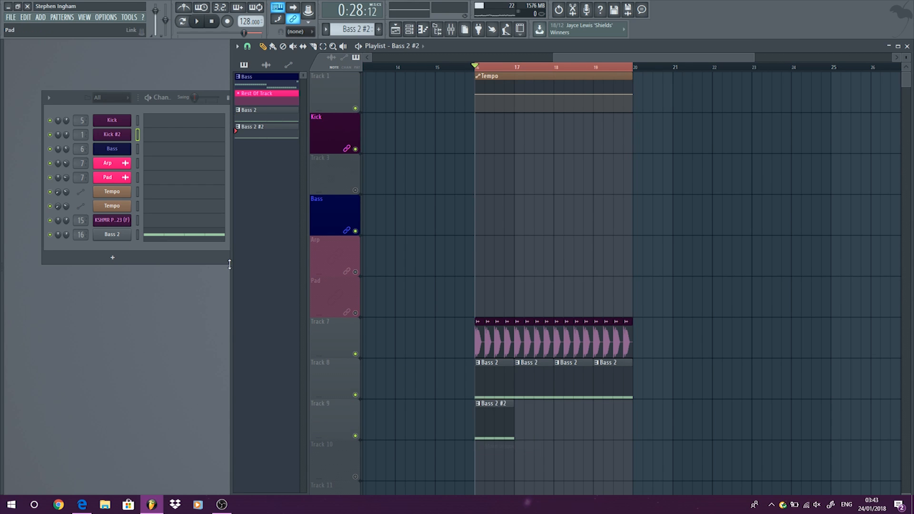
Step: Clone the Bass 2 channel with its notes, route the copy to mixer Insert 17 and play it in pattern mode
right_click(119, 235)
left_click(165, 316)
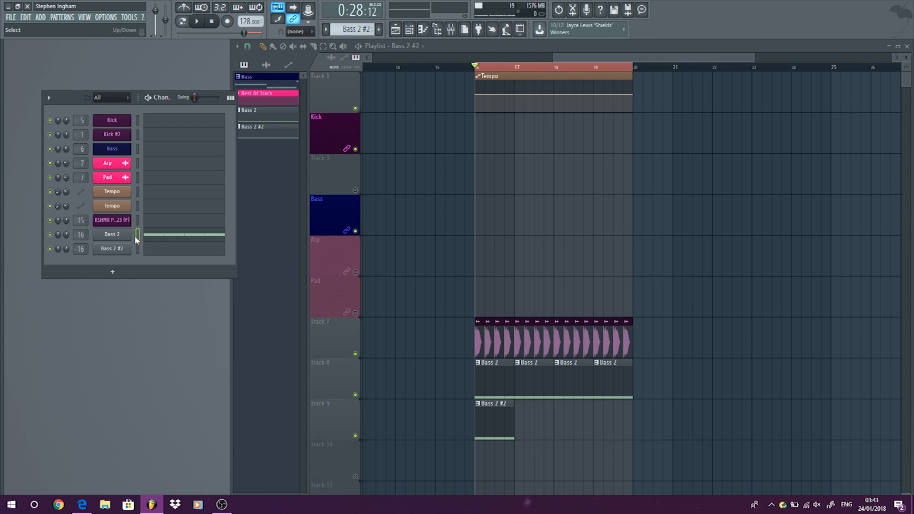
left_click(138, 248)
left_click(185, 23)
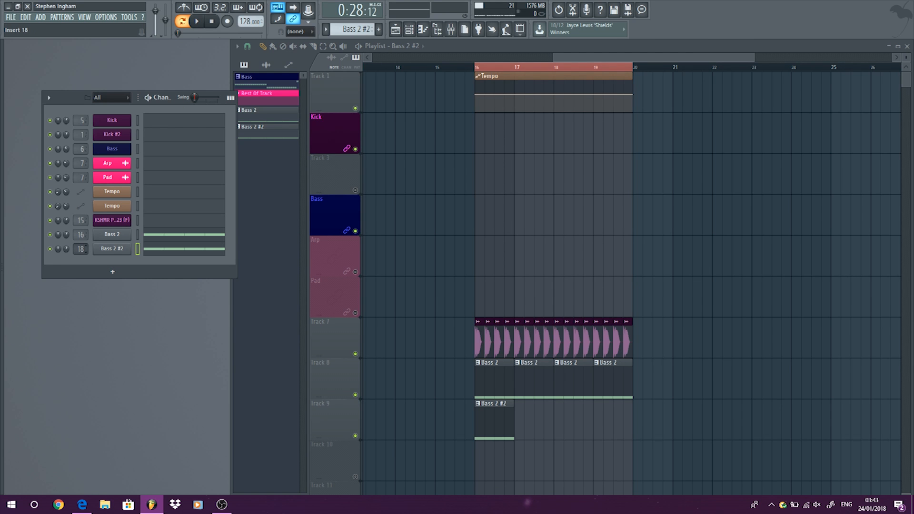
left_click(197, 21)
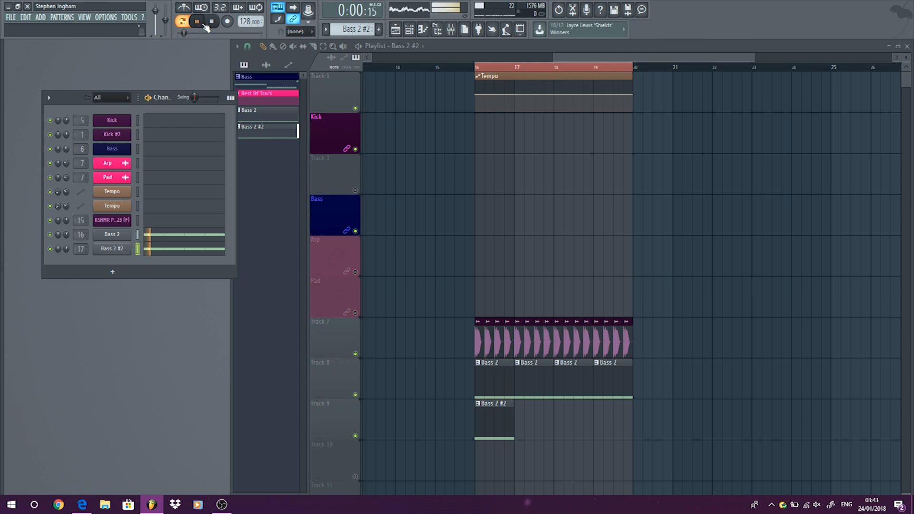
Step: Bypass Kickstart on Insert 16 and load FabFilter Pro-Q 2 into slot 2 of the same insert
double_click(82, 234)
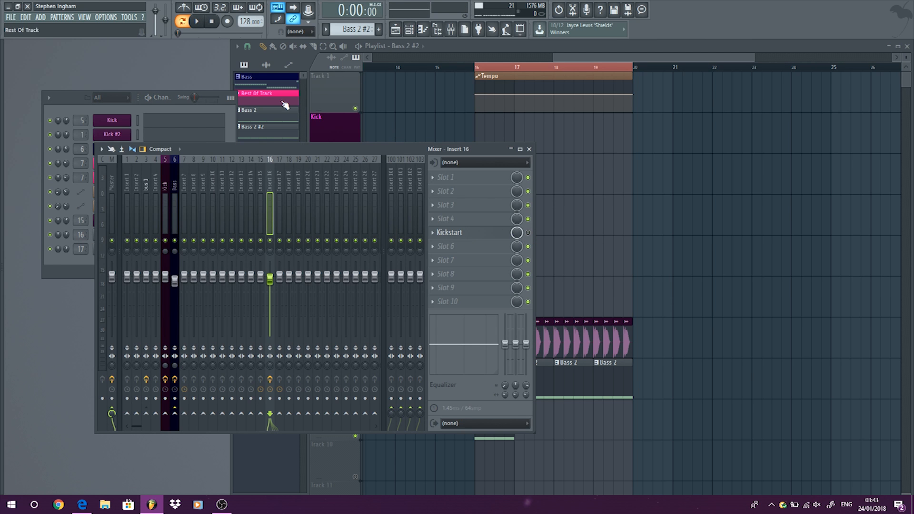
left_click(197, 21)
left_click(459, 195)
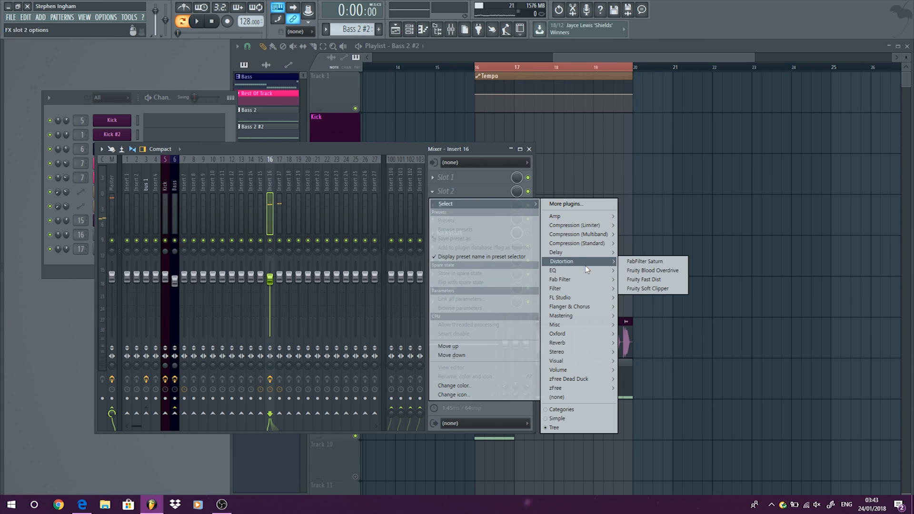
mouse_move(595, 271)
left_click(638, 272)
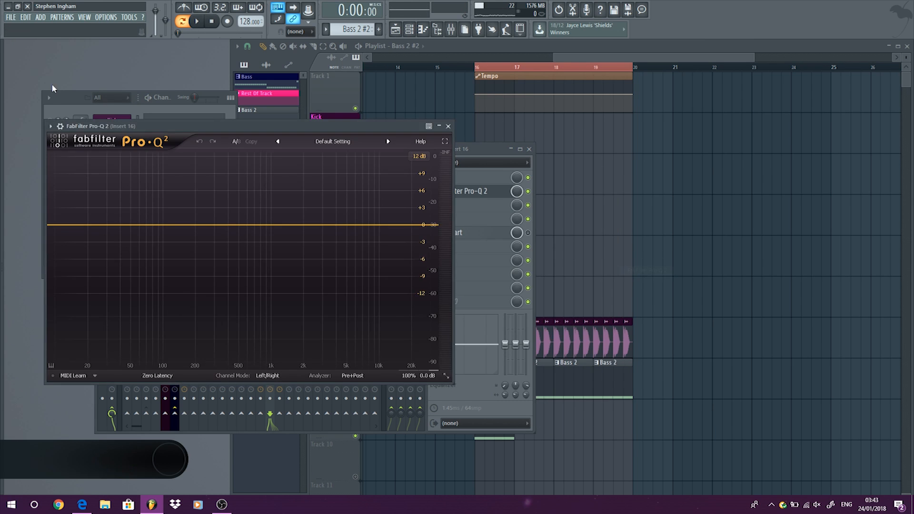
Step: Solo the Bass 2 channel and add a 36 dB/oct high cut at 207.82 Hz in Insert 16's Pro-Q 2 during playback
right_click(50, 236)
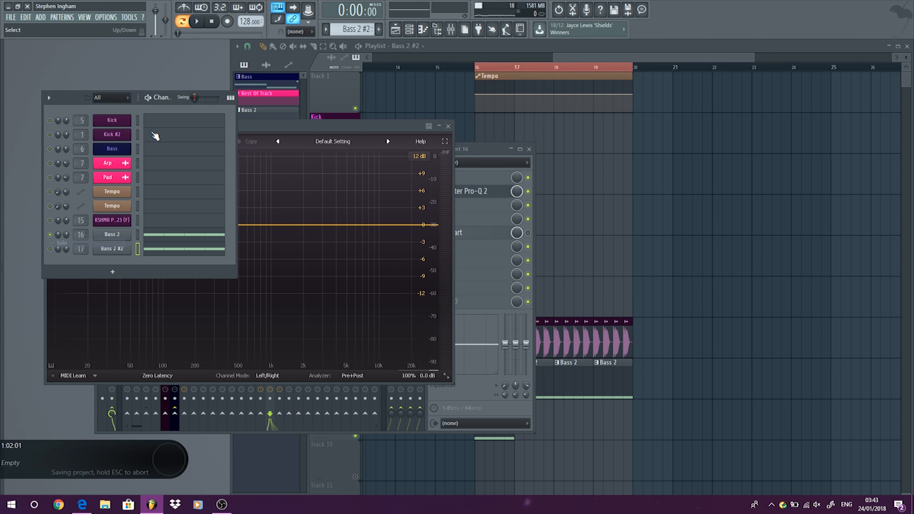
key("space")
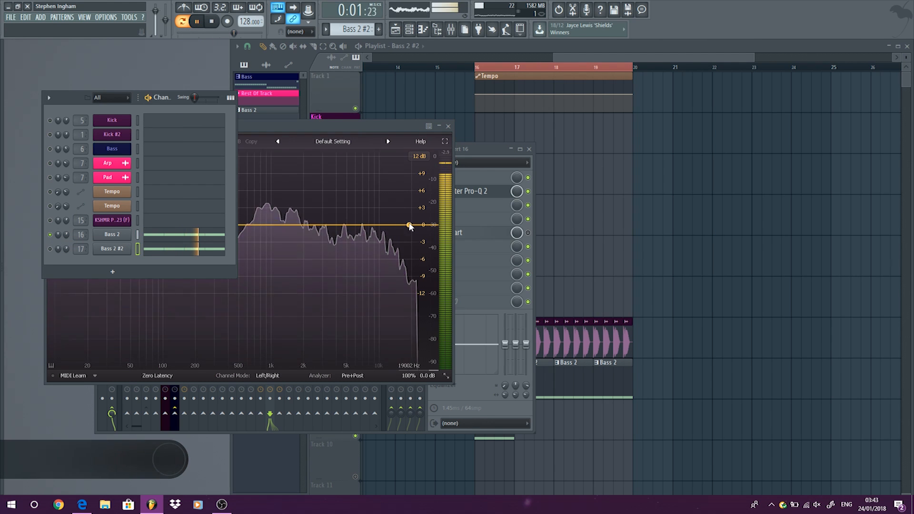
left_click(410, 224)
left_click_drag(411, 225, 198, 227)
scroll(185, 226, "up", 2)
scroll(195, 228, "up", 1)
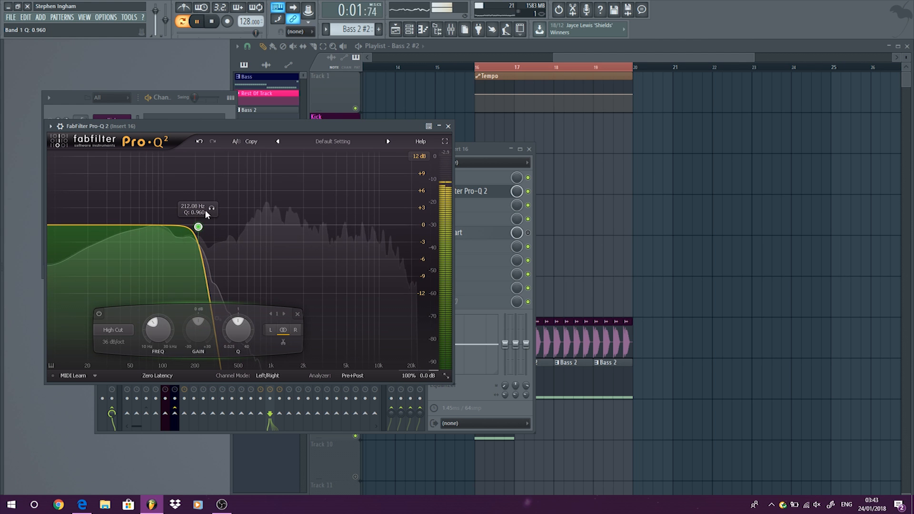
left_click(212, 21)
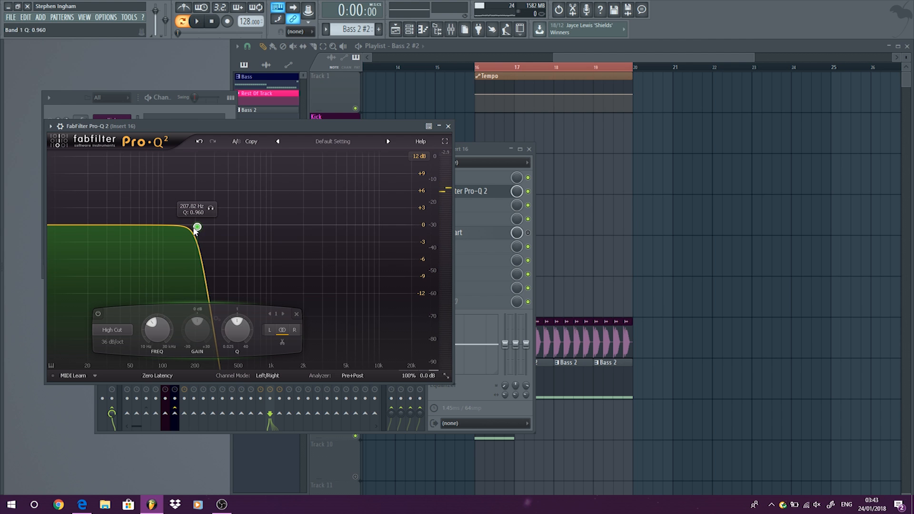
left_click(448, 127)
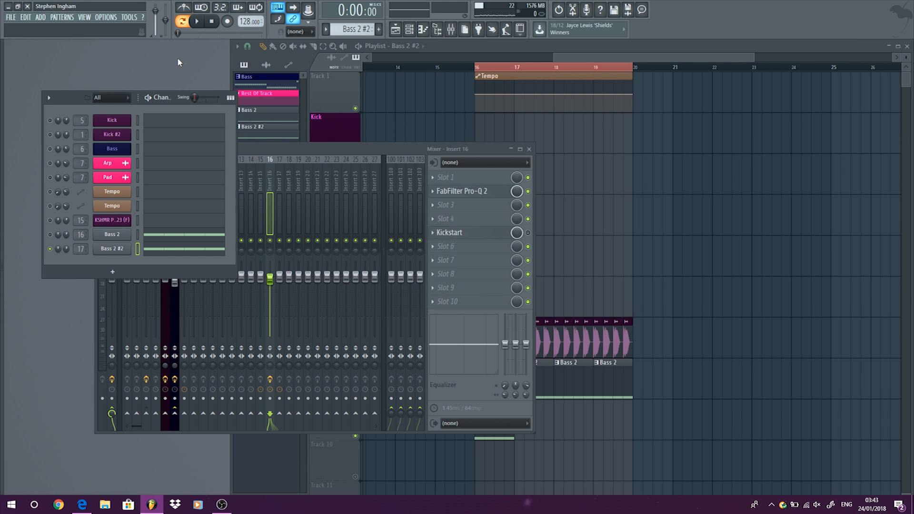
Step: Play the soloed Bass 2 #2 channel and load FabFilter Pro-Q 2 into slot 2 of Insert 17
left_click(196, 24)
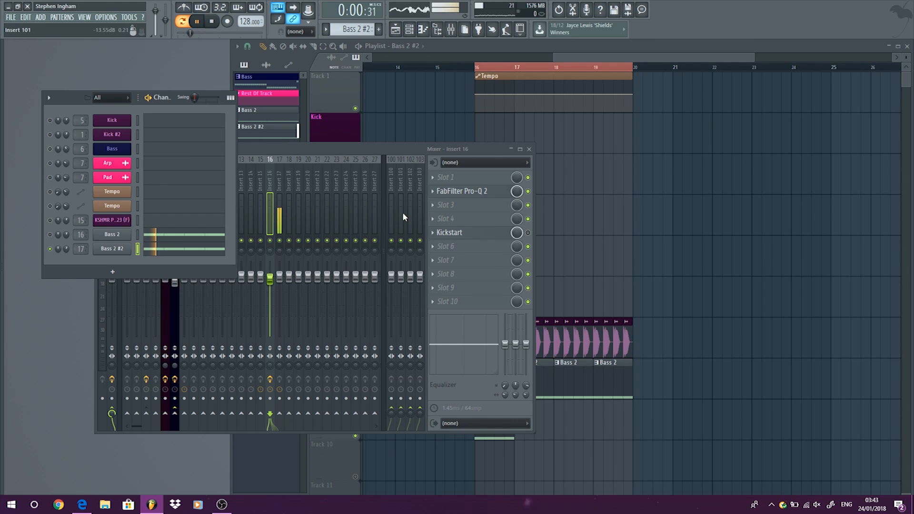
left_click(281, 181)
left_click(467, 198)
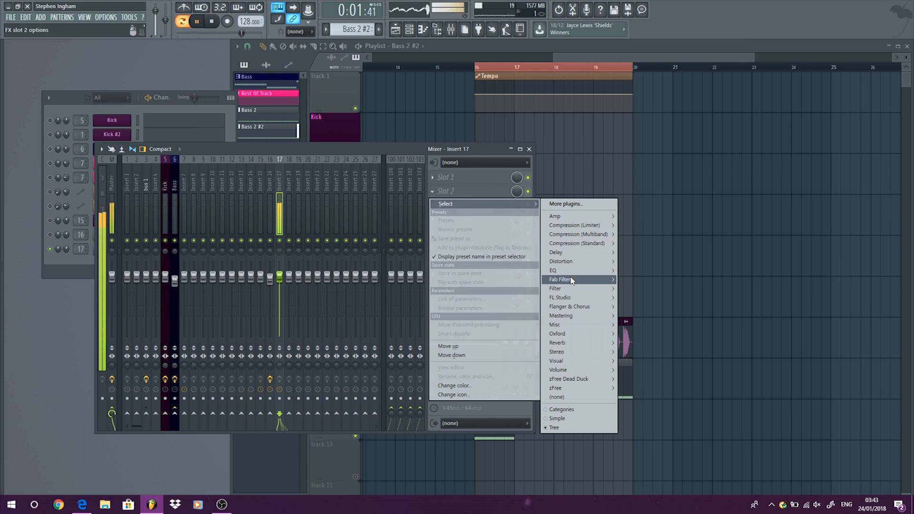
mouse_move(577, 285)
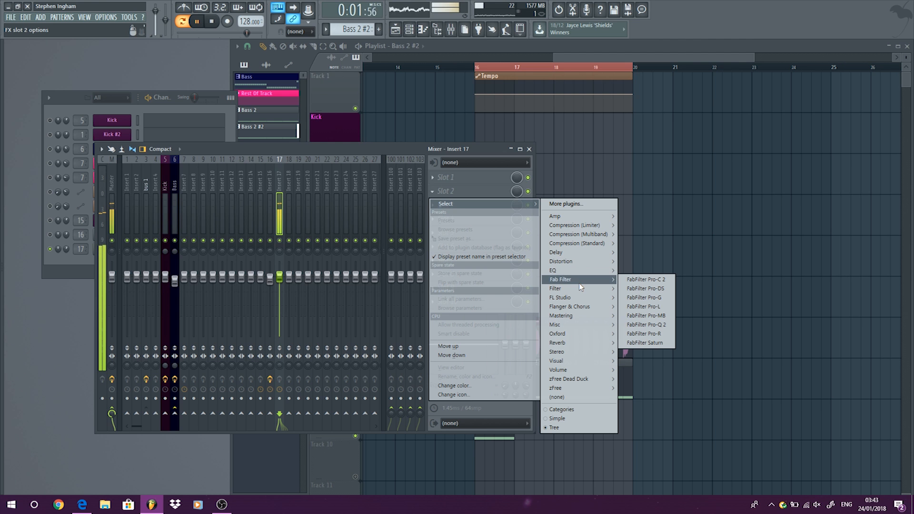
left_click(652, 325)
Step: Add a 96 dB/oct low cut at 193.57 Hz in Insert 17's Pro-Q 2
double_click(84, 249)
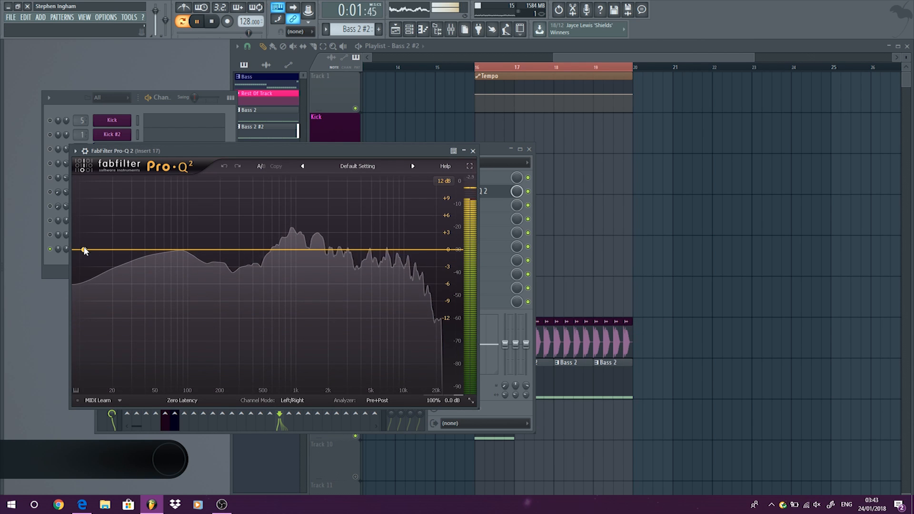
scroll(84, 249, "up", 7)
left_click_drag(84, 249, 218, 256)
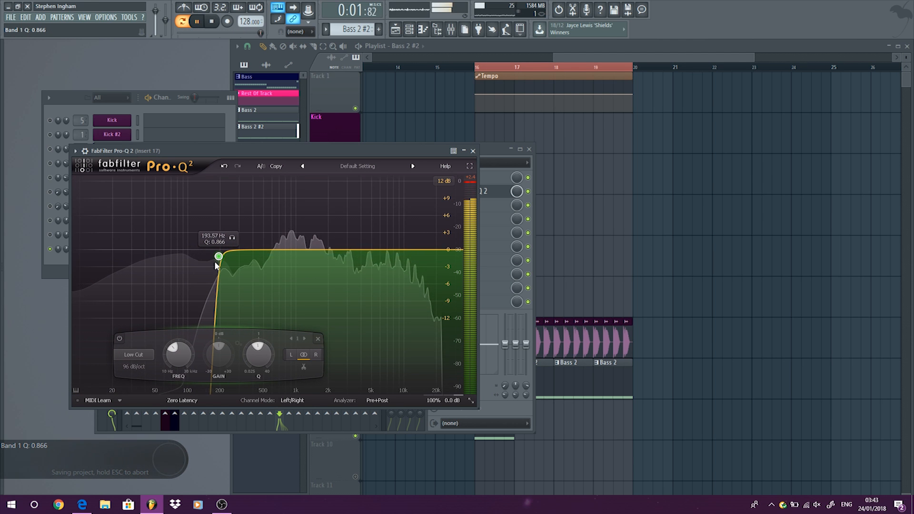
Step: Replace the four Bass 2 clips on Track 8 with four consecutive Bass 2 #2 clips across bars 16 to 19
left_click(473, 151)
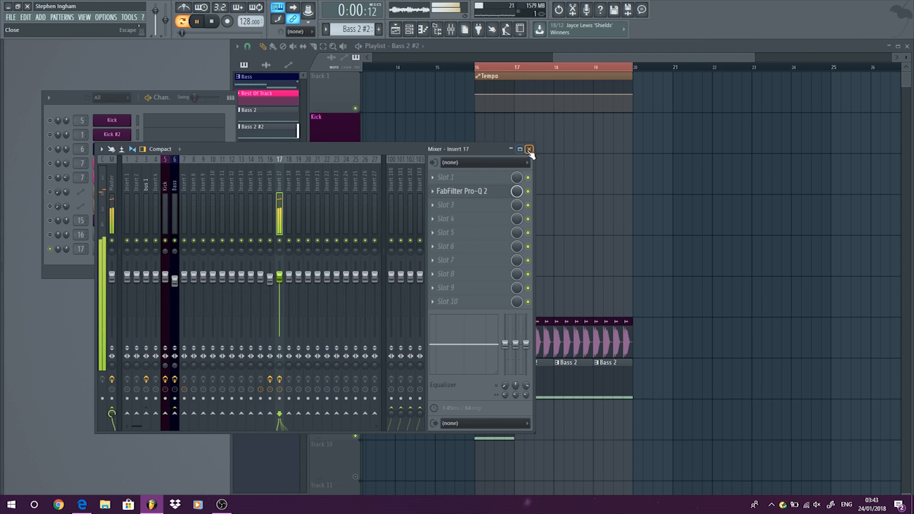
left_click(529, 149)
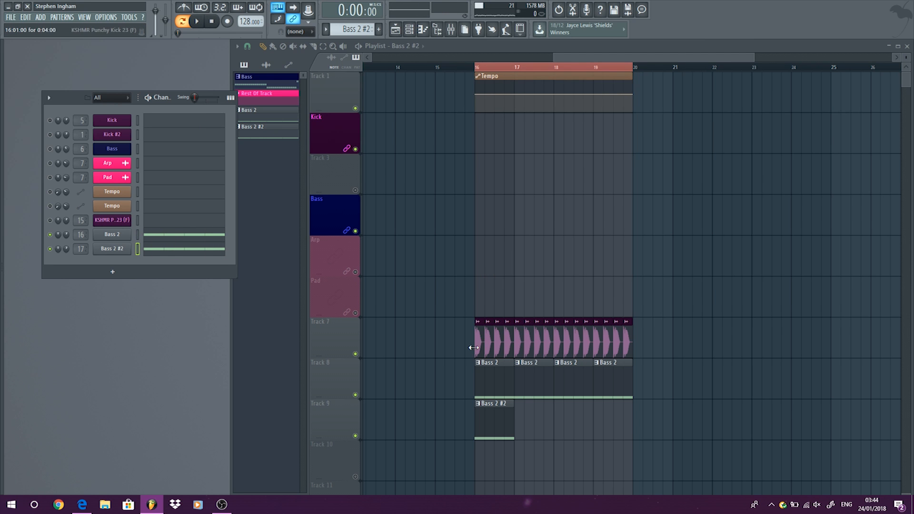
right_click(501, 382)
right_click(538, 384)
right_click(577, 385)
right_click(614, 387)
left_click_drag(500, 413, 500, 376)
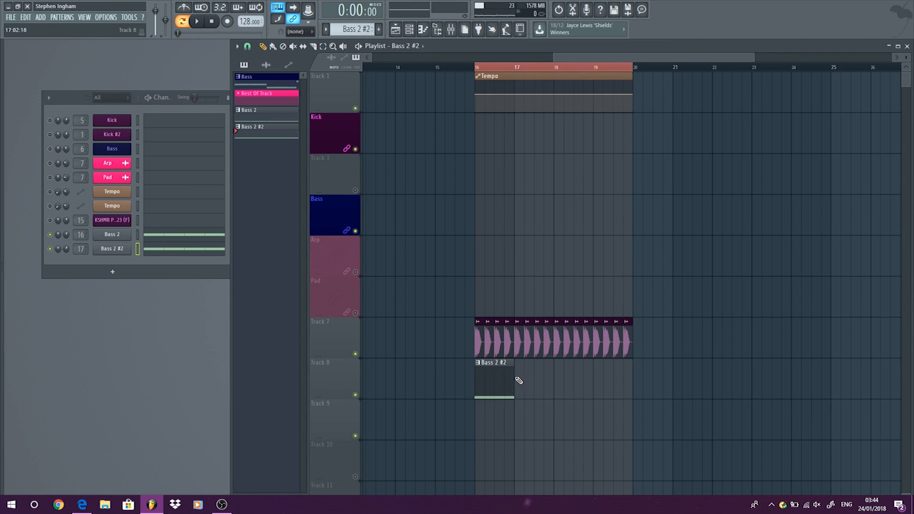
left_click(524, 376)
left_click(562, 377)
left_click(601, 383)
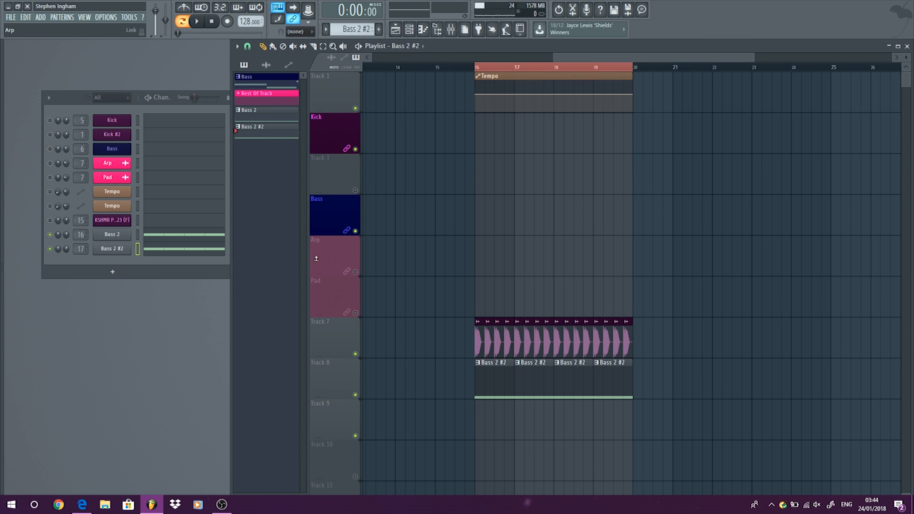
Step: Re-enable Kickstart on Insert 16 and choose the second upper-row ducking curve with the mix at 100%
double_click(81, 234)
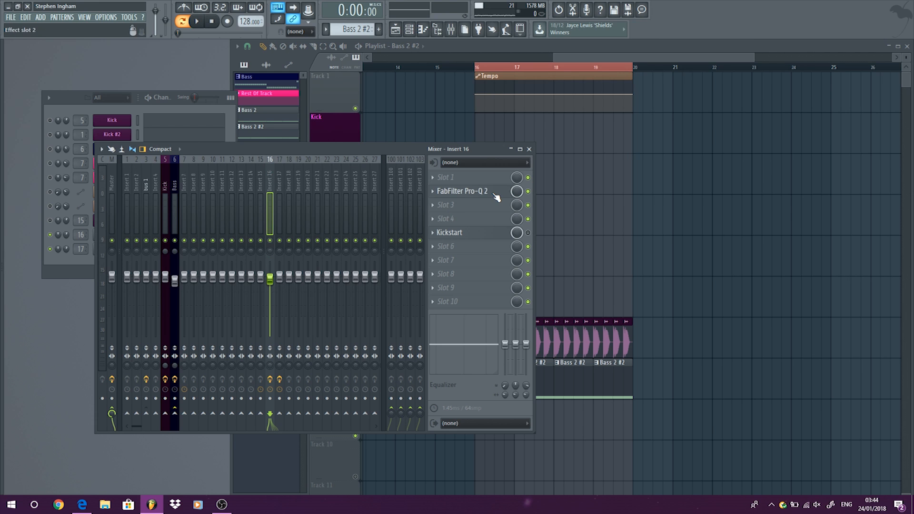
left_click(490, 235)
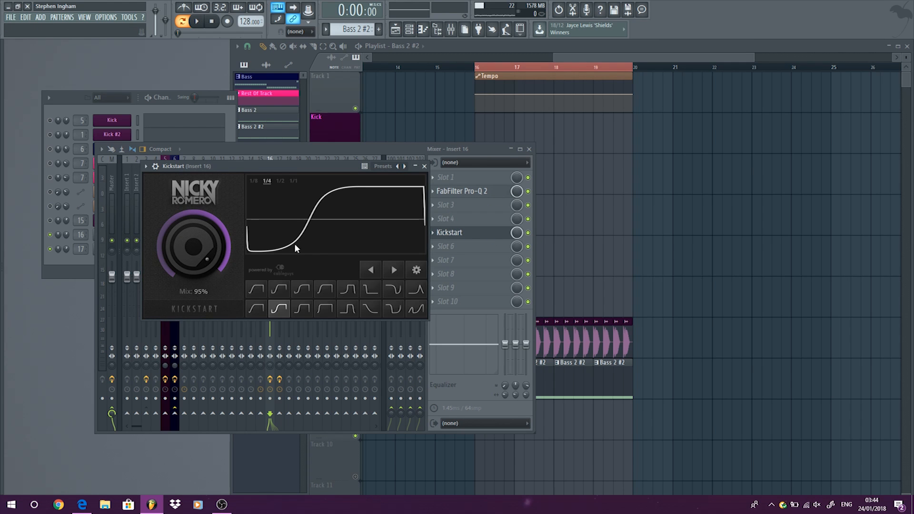
left_click(298, 292)
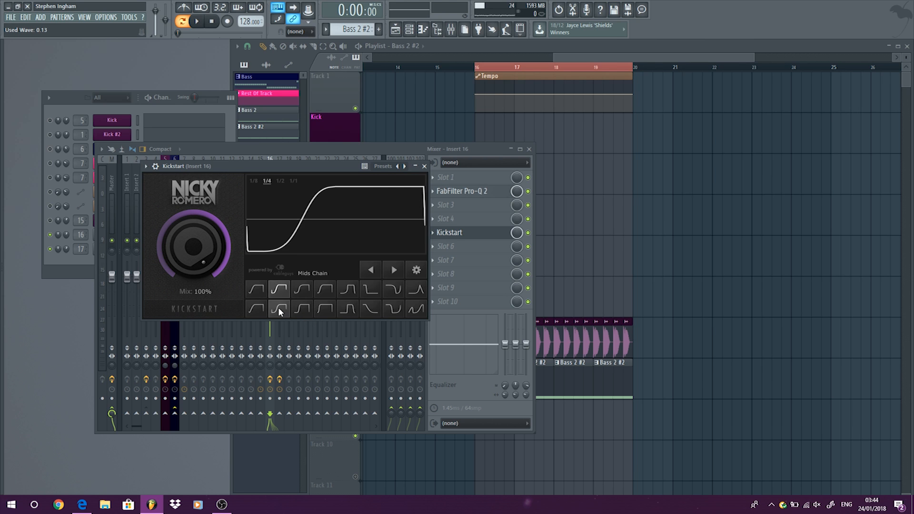
left_click(281, 290)
left_click(425, 166)
Step: Load Kickstart into slot 4 of Insert 17 and set its mix to 72%
left_click(280, 192)
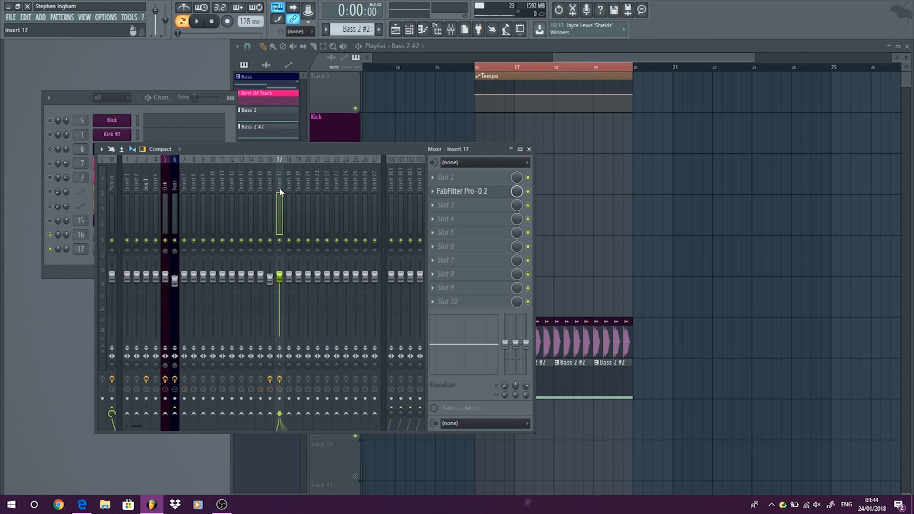
left_click(462, 223)
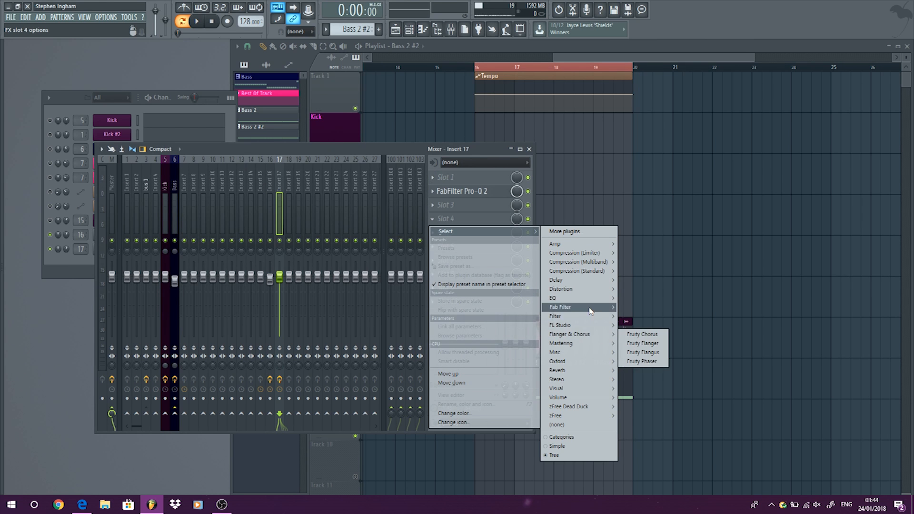
left_click(636, 397)
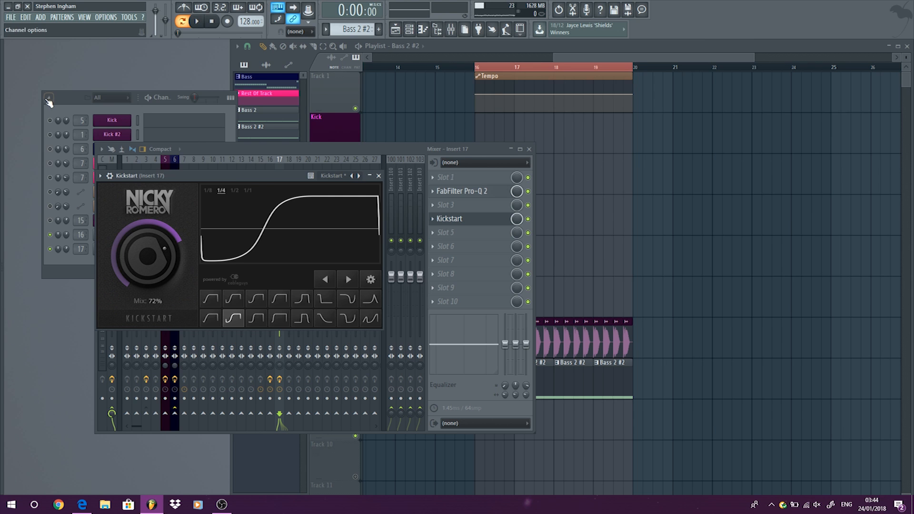
Step: Unmute all channels in the channel rack and start playback of the kick with both bass layers
right_click(51, 120)
left_click(57, 125)
right_click(51, 121)
left_click(57, 125)
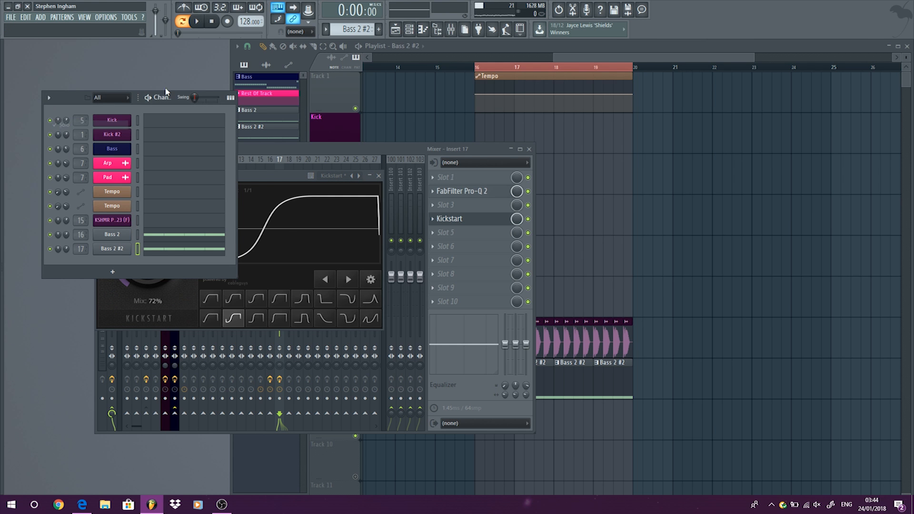
left_click(192, 23)
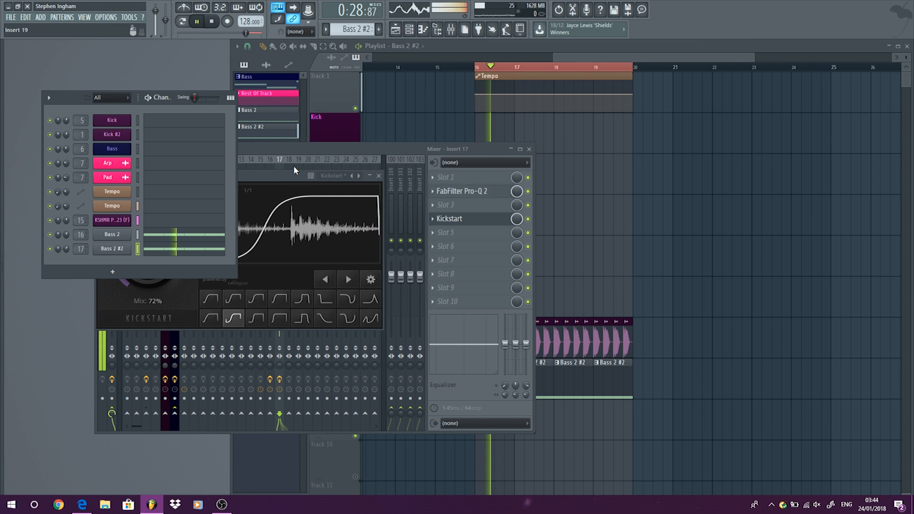
Step: Set Insert 17's Kickstart mix to 70% and audition the ducked bass layers against the kick
left_click_drag(283, 174, 316, 179)
mouse_move(171, 253)
left_mouse_down()
mouse_move(170, 264)
mouse_move(174, 241)
left_mouse_up()
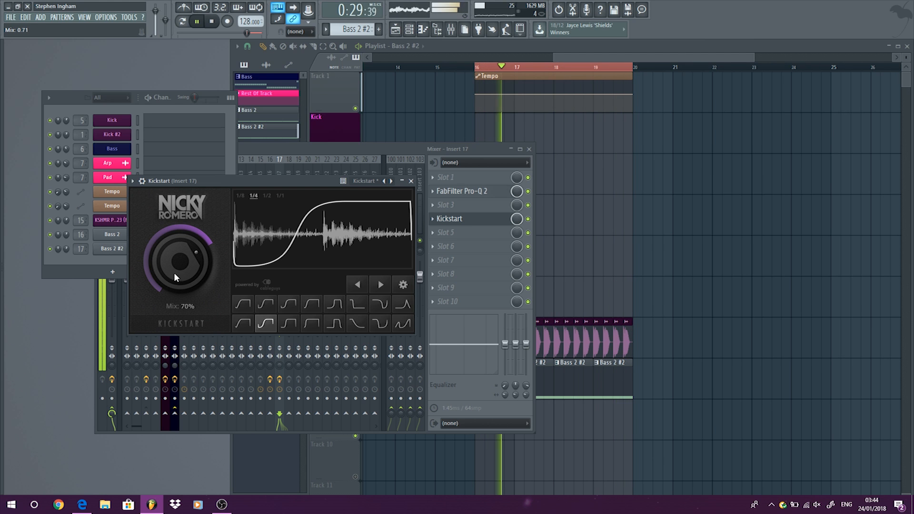
left_click(411, 181)
key("space")
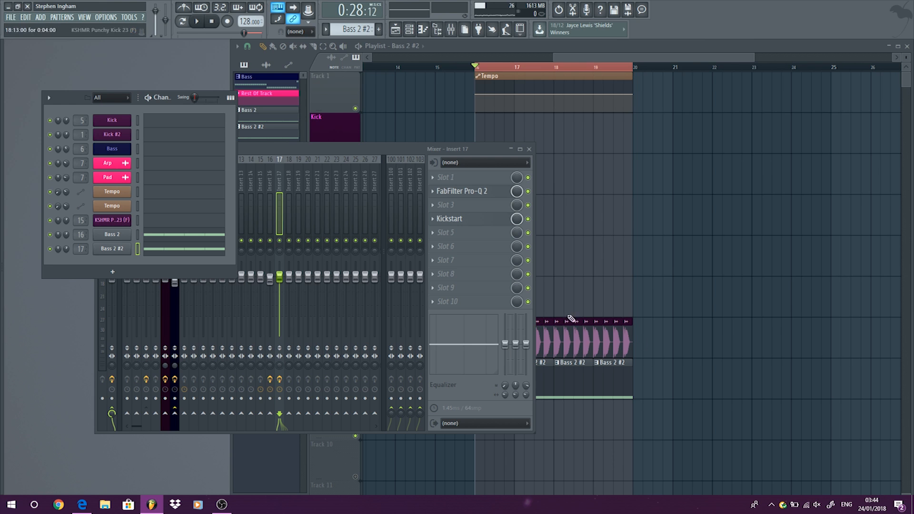
left_click(198, 22)
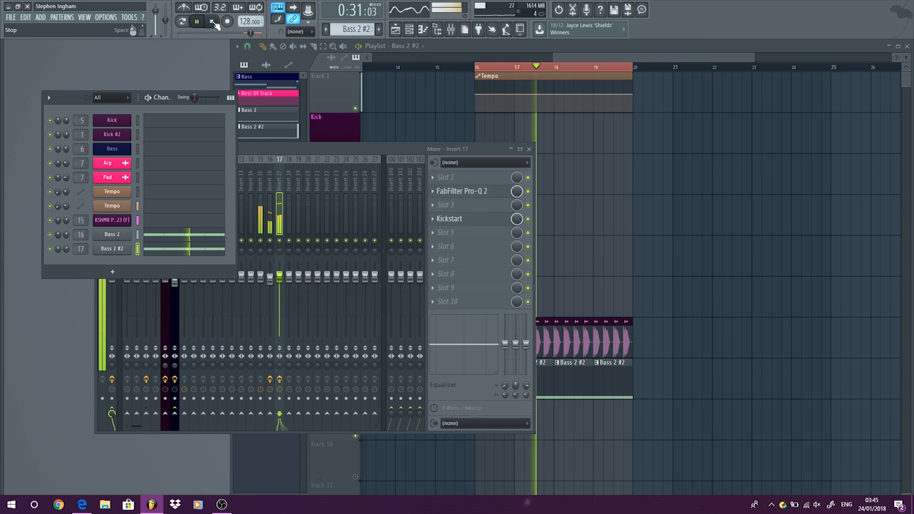
left_click(213, 22)
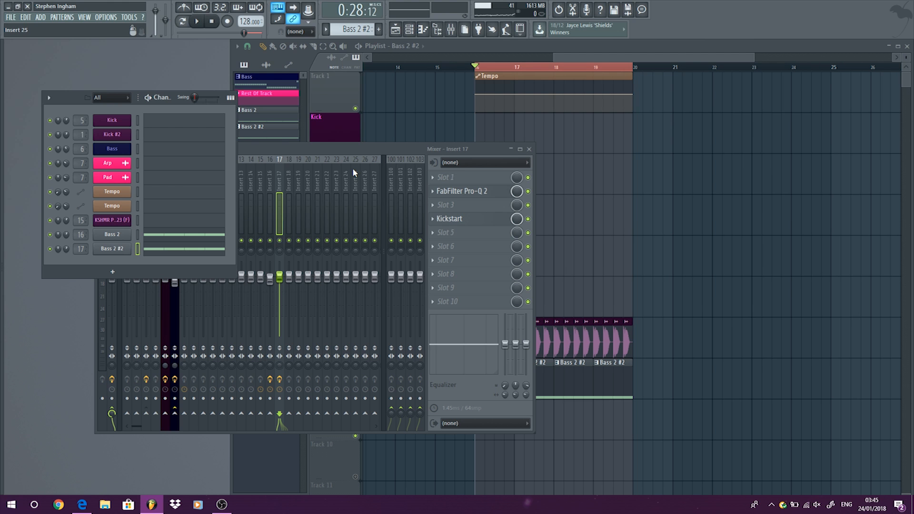
Step: Delete the kick and Bass 2 #2 clips on Tracks 7 and 8 and select bars 1 to 4 as the playback range
left_click(530, 150)
mouse_move(657, 348)
left_mouse_down()
mouse_move(442, 366)
mouse_move(651, 397)
left_mouse_up()
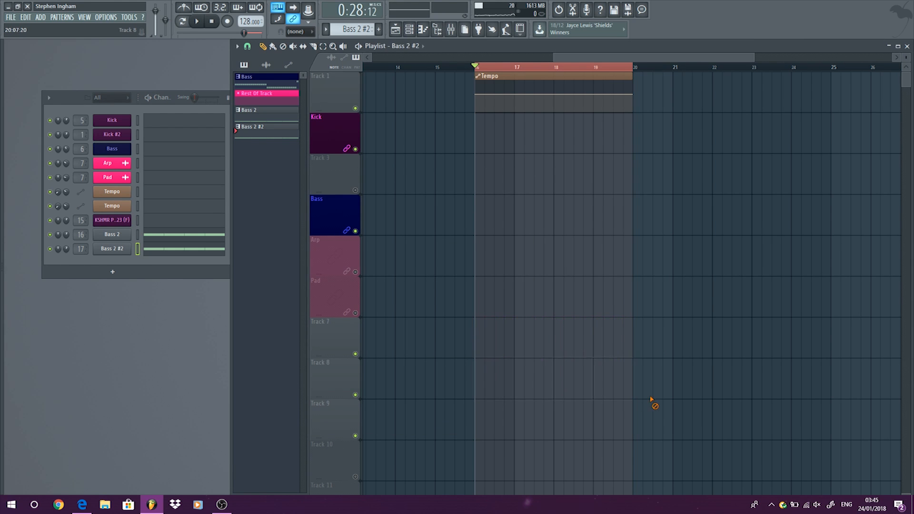
right_click(487, 222, "ctrl")
left_click_drag(370, 70, 475, 70)
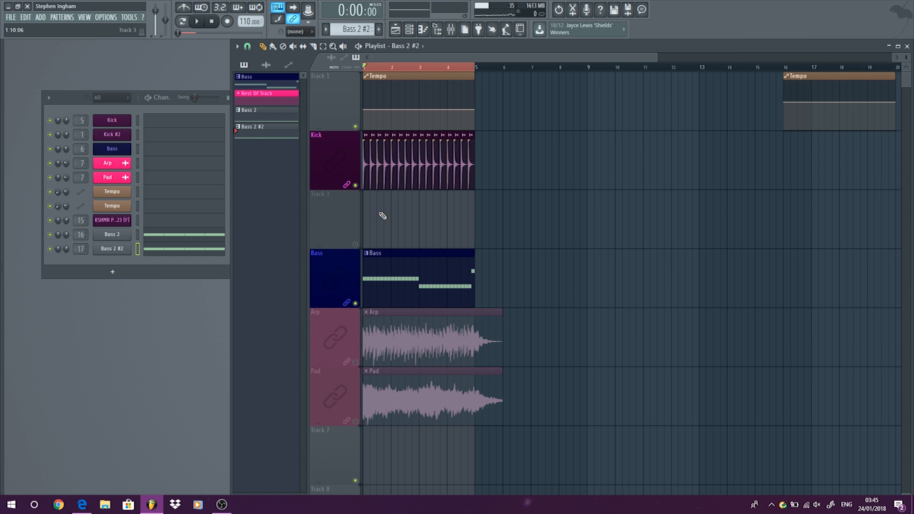
scroll(343, 205, "up", 5)
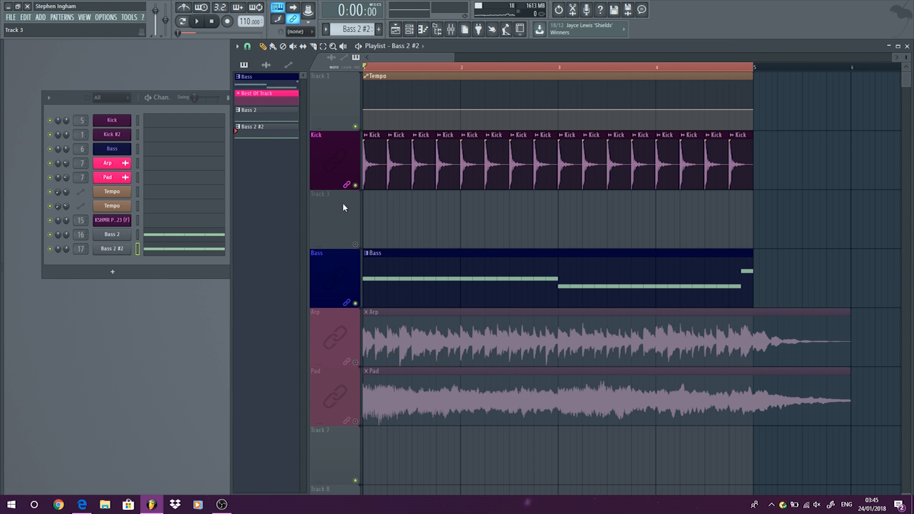
Step: Bypass Kickstart on the Bass mixer track and audition the original kick and bass together
left_click(84, 17)
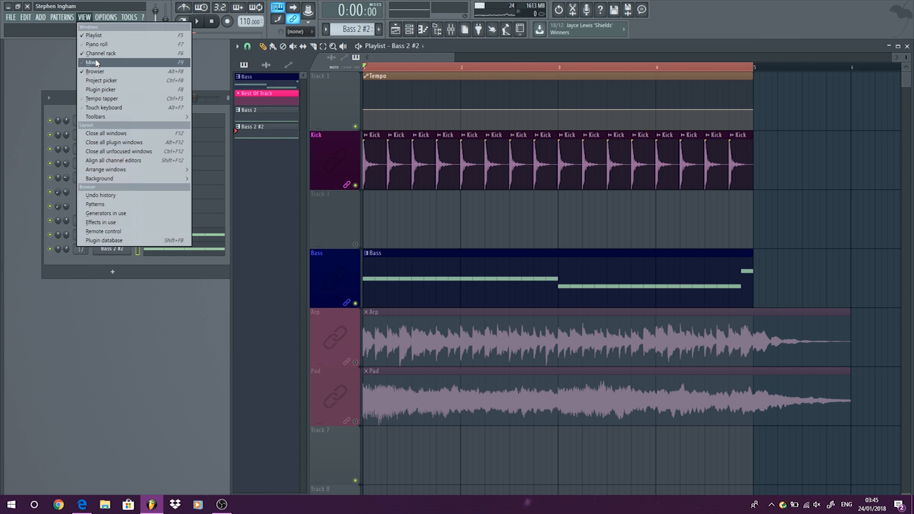
left_click(98, 62)
left_click(174, 184)
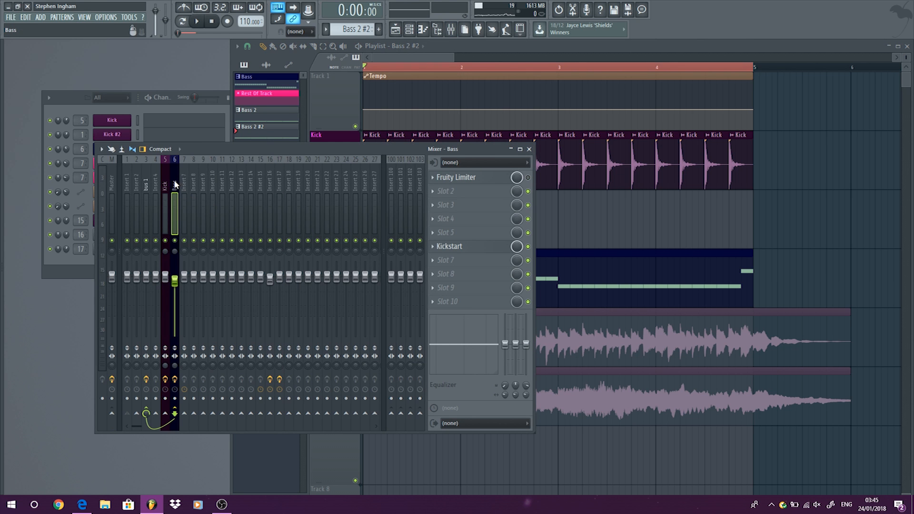
left_click(198, 21)
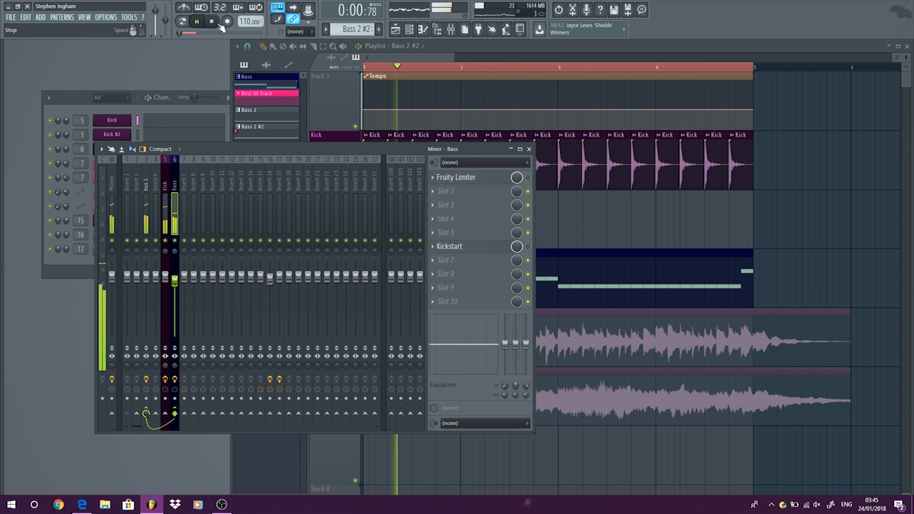
left_click(213, 22)
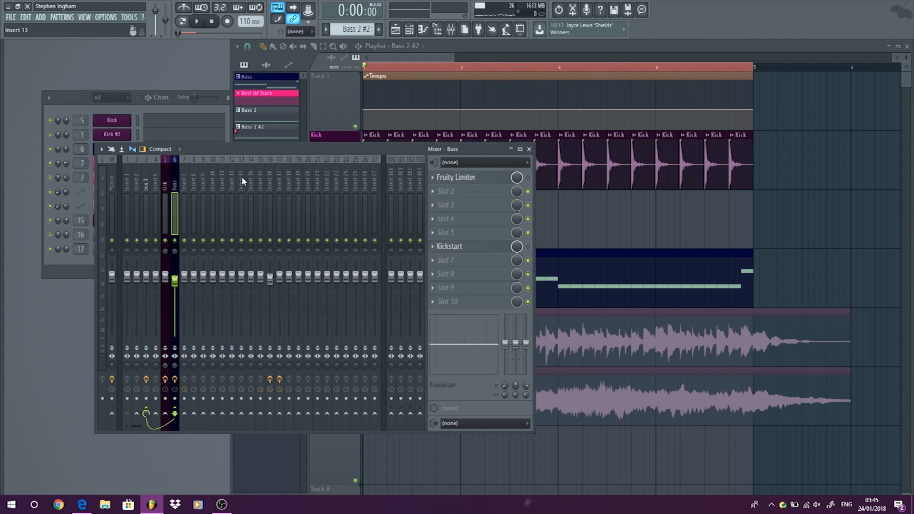
Step: Add a bell boost of 2.00 dB at 111.91 Hz with Q 1.990 in the Kick track's Pro-Q 2 during playback
left_click(165, 186)
left_click(463, 178)
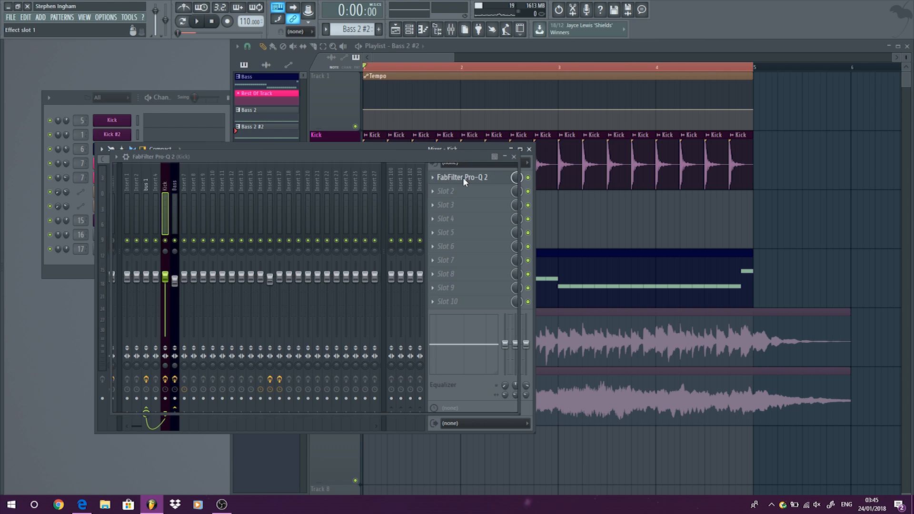
left_click(198, 25)
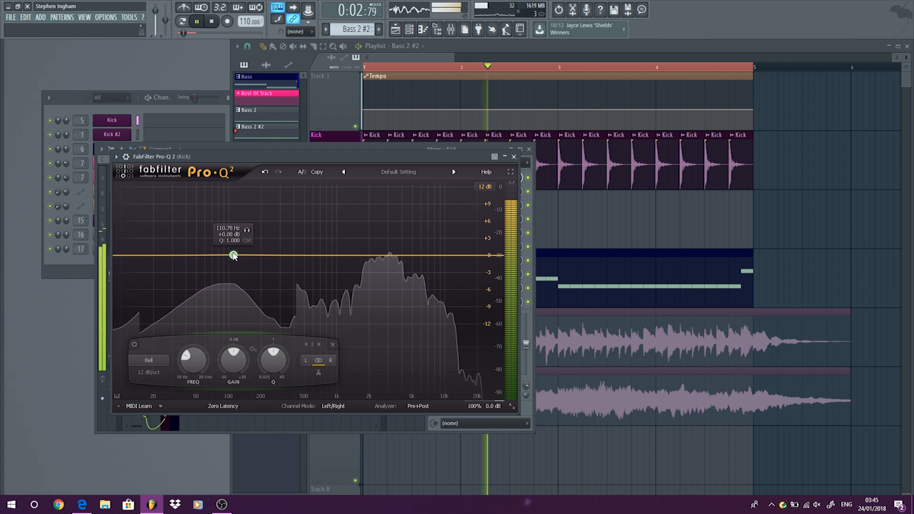
left_click_drag(233, 255, 229, 246)
key("space")
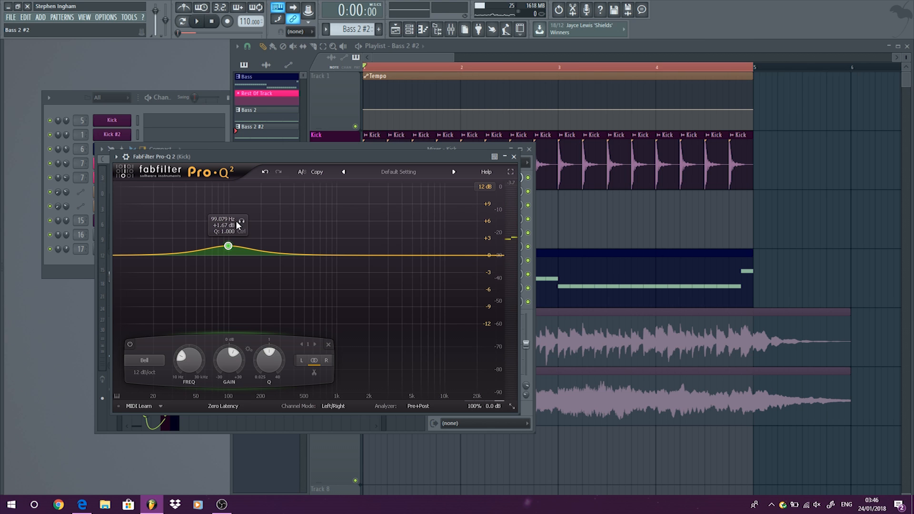
key("space")
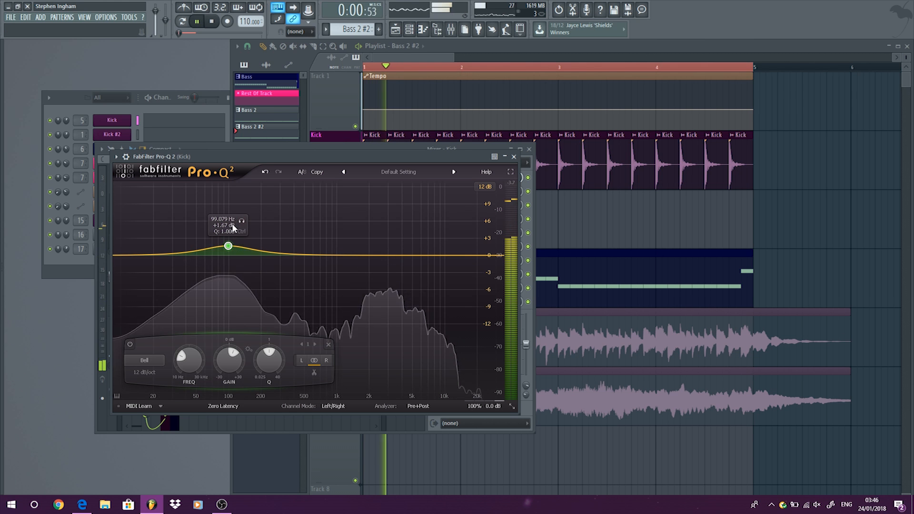
mouse_move(229, 249)
left_mouse_down()
mouse_move(231, 220)
mouse_move(233, 245)
left_mouse_up()
scroll(229, 245, "up", 3)
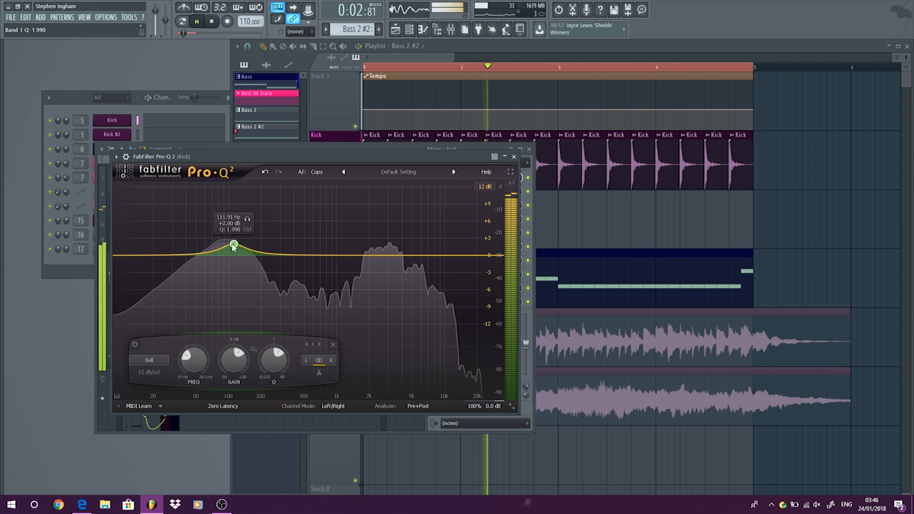
Step: Add a second bell boost of 1.42 dB at 2820.3 Hz with Q 2.116 in the Kick track's Pro-Q 2
left_click(385, 249)
left_click_drag(386, 252, 387, 255)
scroll(386, 249, "up", 3)
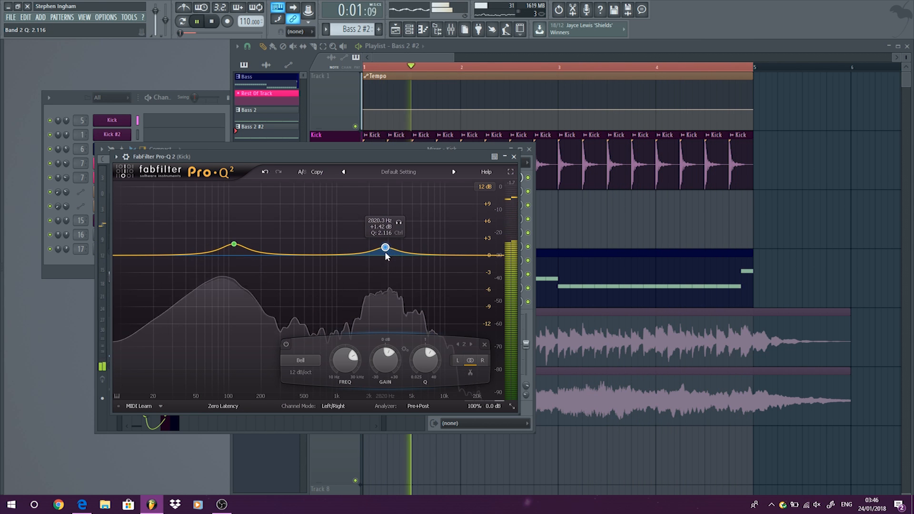
left_click(211, 22)
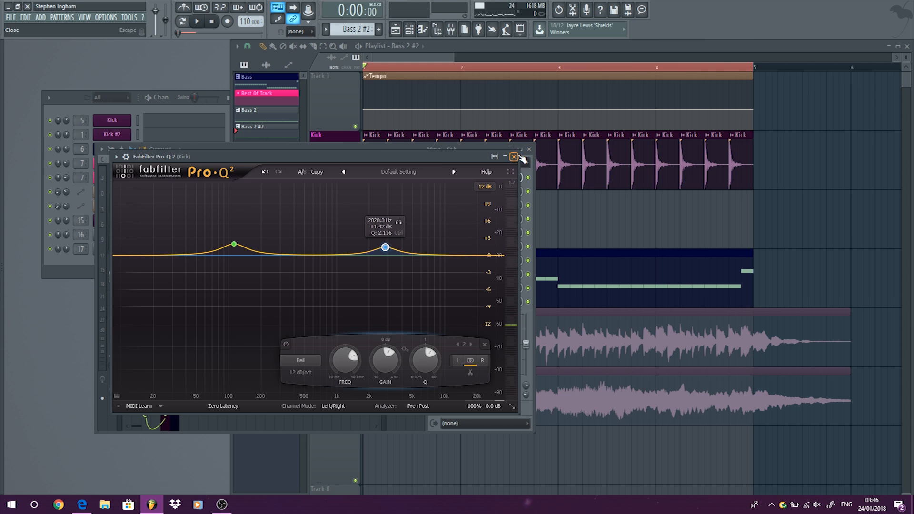
left_click(520, 157)
Step: Load FabFilter Pro-Q 2 into slot 3 of the Bass mixer track
left_click(176, 171)
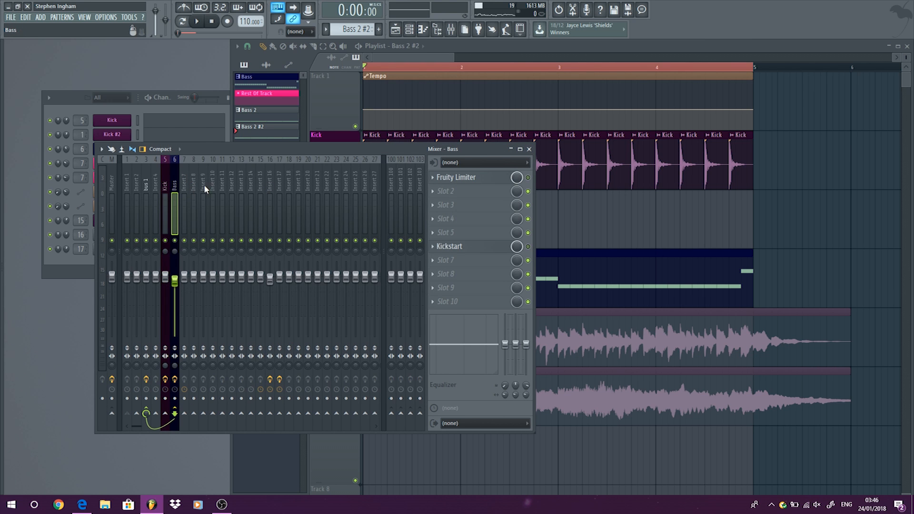
left_click(450, 204)
mouse_move(598, 285)
left_click(636, 287)
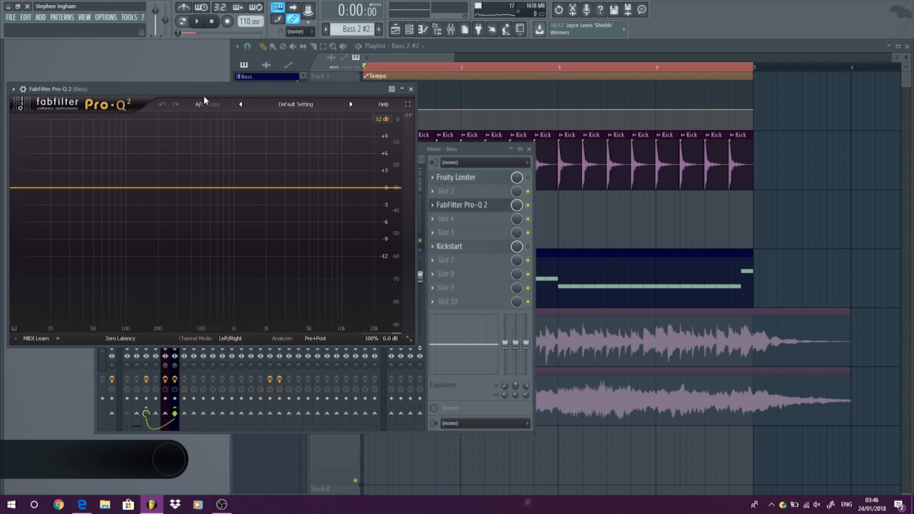
left_click_drag(205, 97, 272, 144)
Step: Add a bell cut of 1.92 dB at 109.66 Hz with Q 2.723 in the Bass track's Pro-Q 2 during playback
key("space")
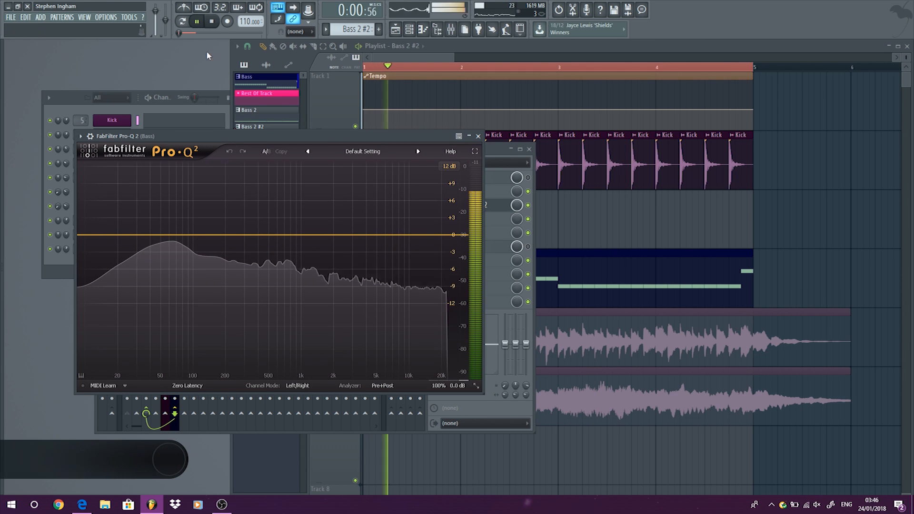
left_click(185, 235)
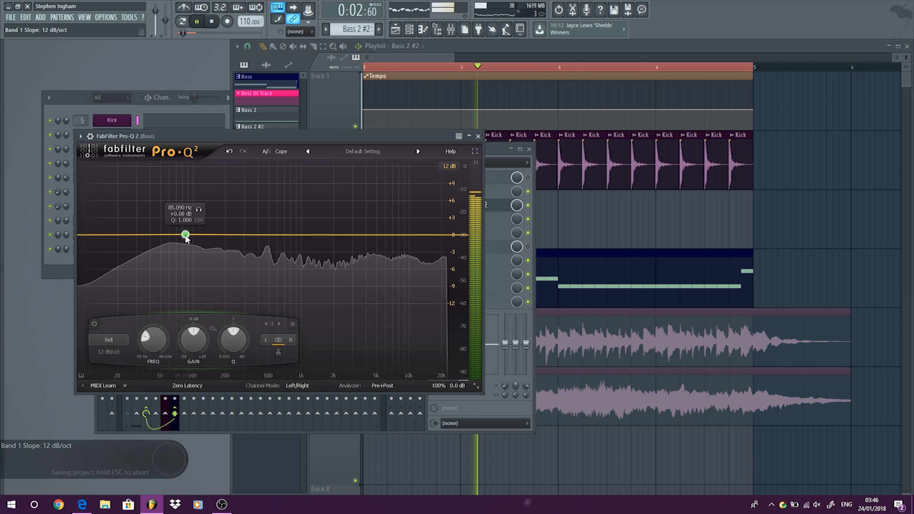
left_click_drag(186, 236, 201, 249)
scroll(200, 248, "up", 5)
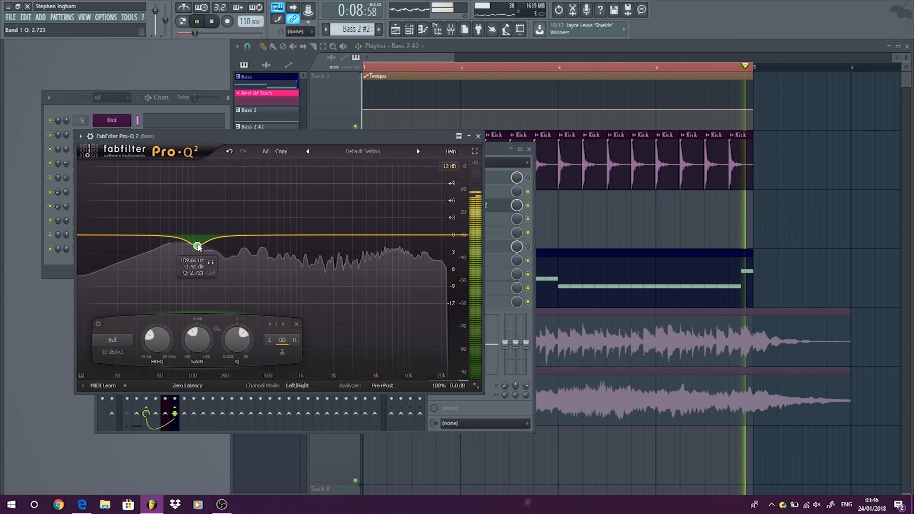
Step: Add a second bell cut near 3 kHz in the Bass track's Pro-Q 2, then stop playback
left_click(358, 234)
mouse_move(358, 235)
left_mouse_down()
mouse_move(349, 236)
mouse_move(352, 248)
left_mouse_up()
scroll(351, 243, "up", 4)
left_click(216, 27)
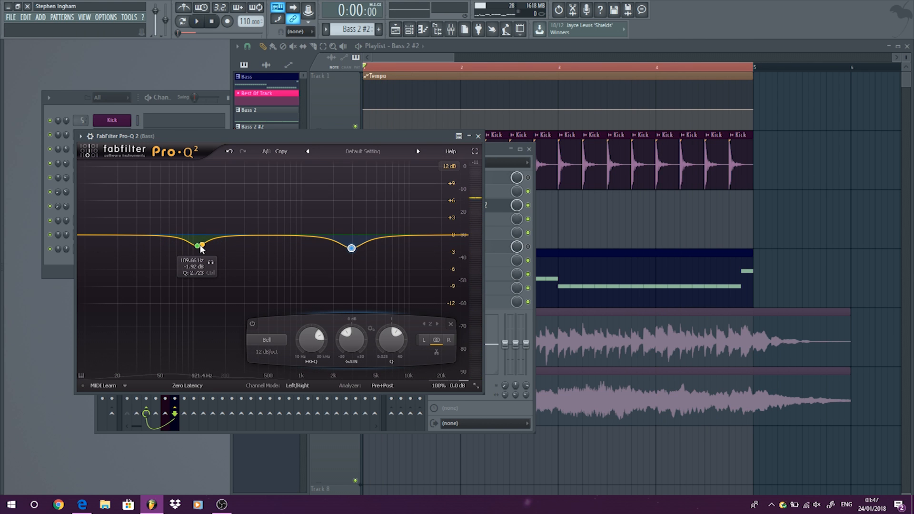
Step: Deepen the Bass EQ cuts to 4.58 dB at 110.78 Hz with Q 4.204 and 5.00 dB at 3058.8 Hz with Q 3.001
left_click_drag(198, 248, 199, 261)
left_click_drag(351, 249, 353, 269)
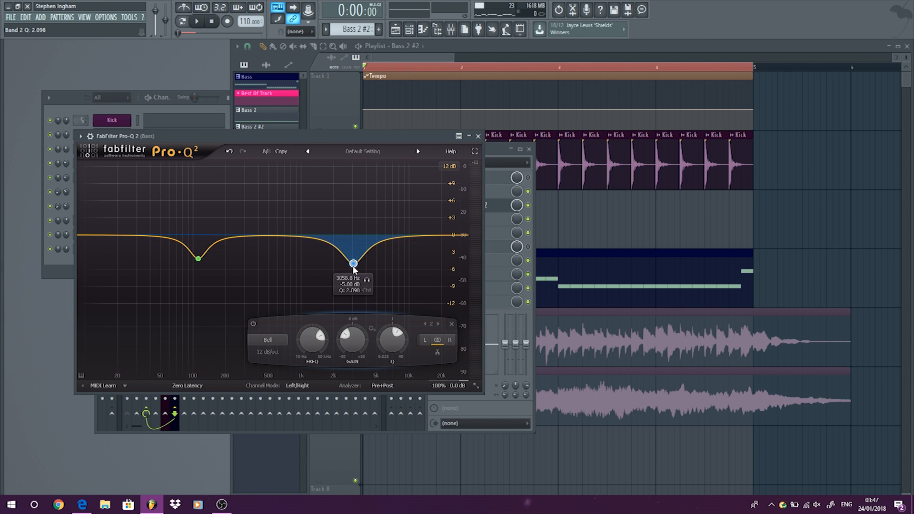
left_click(198, 260)
left_click_drag(197, 262, 197, 264)
scroll(198, 262, "up", 5)
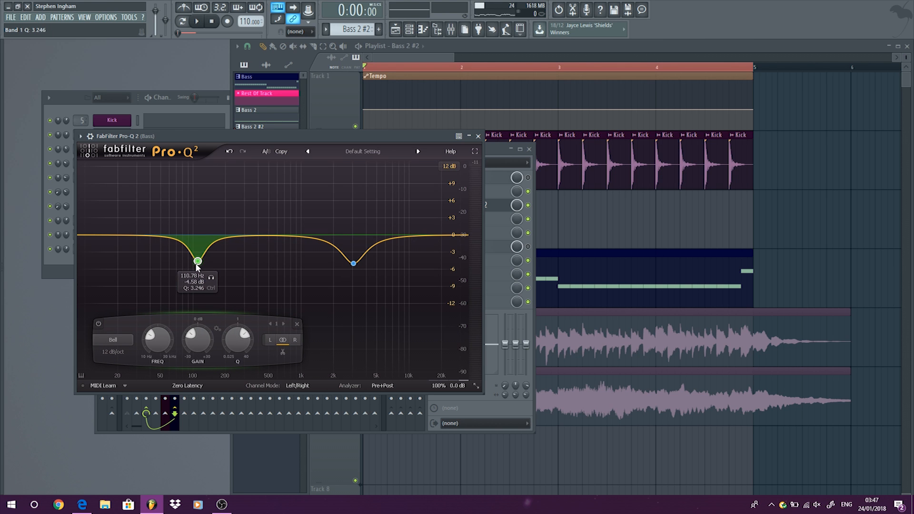
scroll(354, 263, "up", 1)
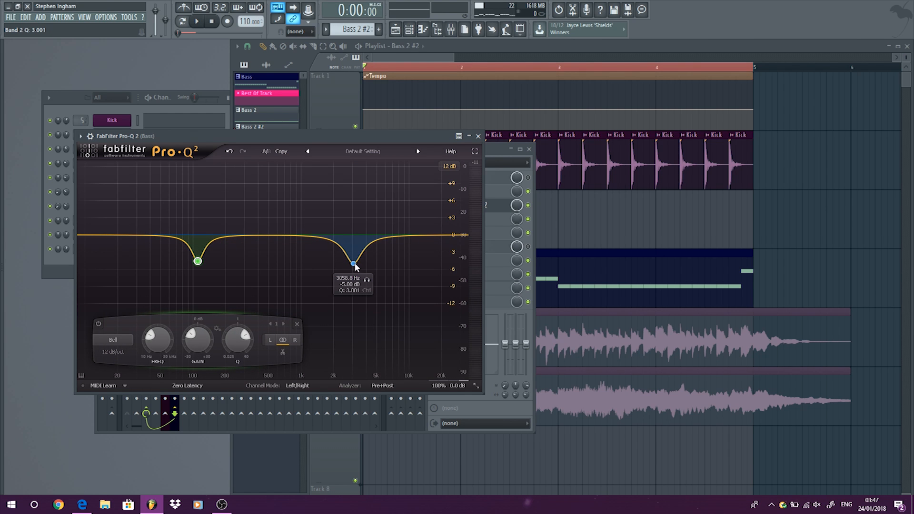
Step: Raise the Kick track's Pro-Q 2 boosts to about 4 dB at 113.05 Hz with Q 2.314 and 3.42 dB at 2849.0 Hz, and audition them
left_click(496, 149)
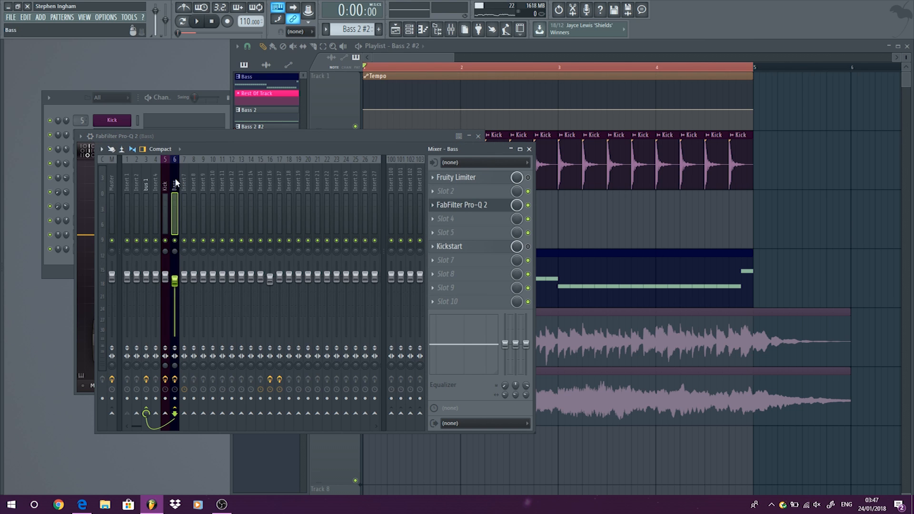
left_click(162, 176)
left_click(479, 180)
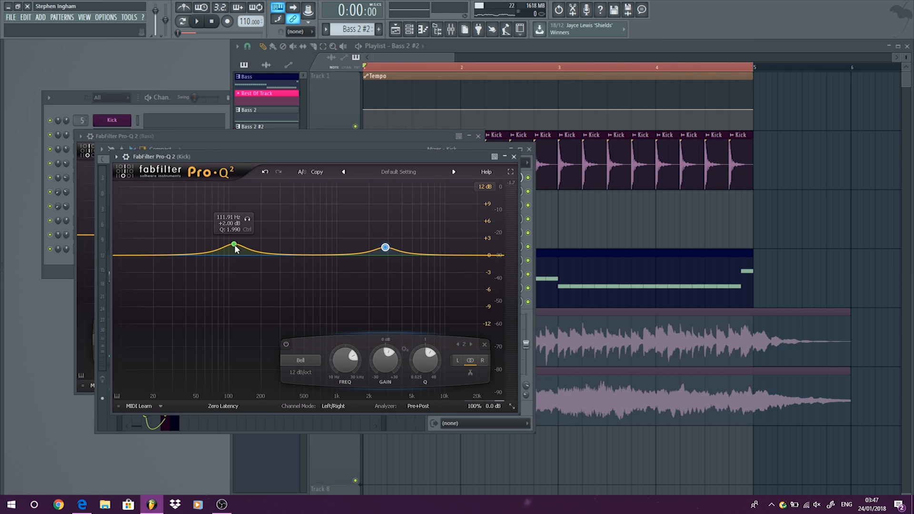
left_click_drag(234, 245, 235, 233)
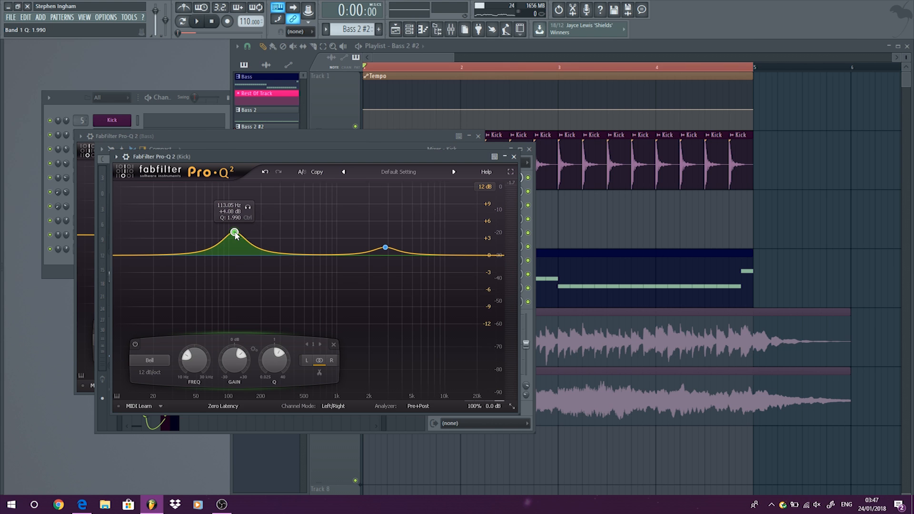
scroll(235, 234, "up", 2)
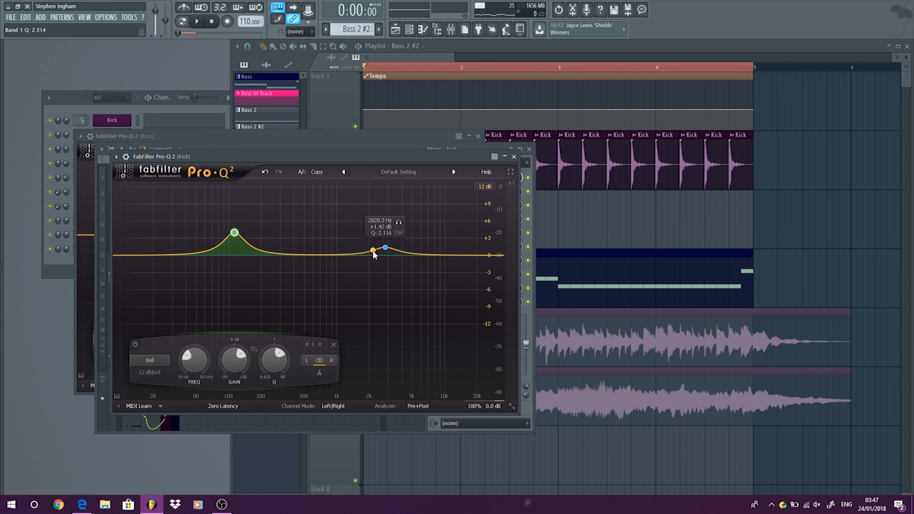
left_click_drag(385, 249, 386, 238)
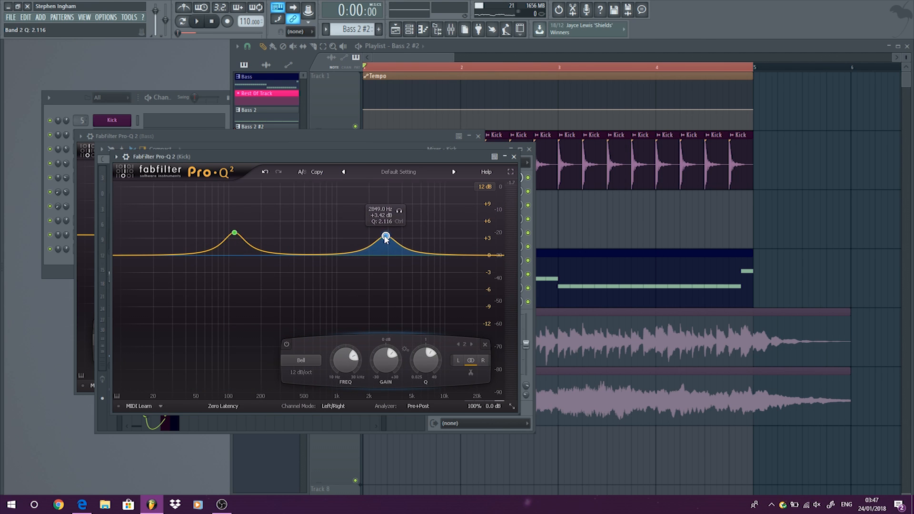
left_click(197, 21)
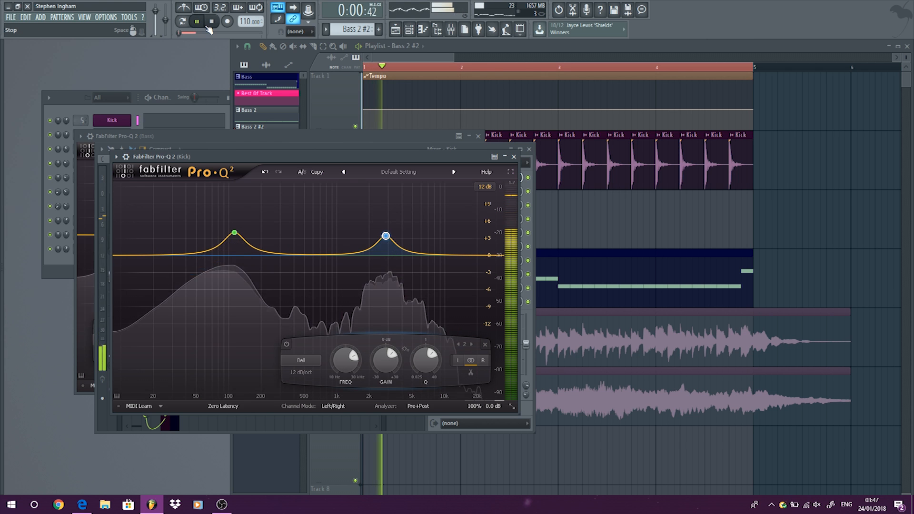
left_click(212, 22)
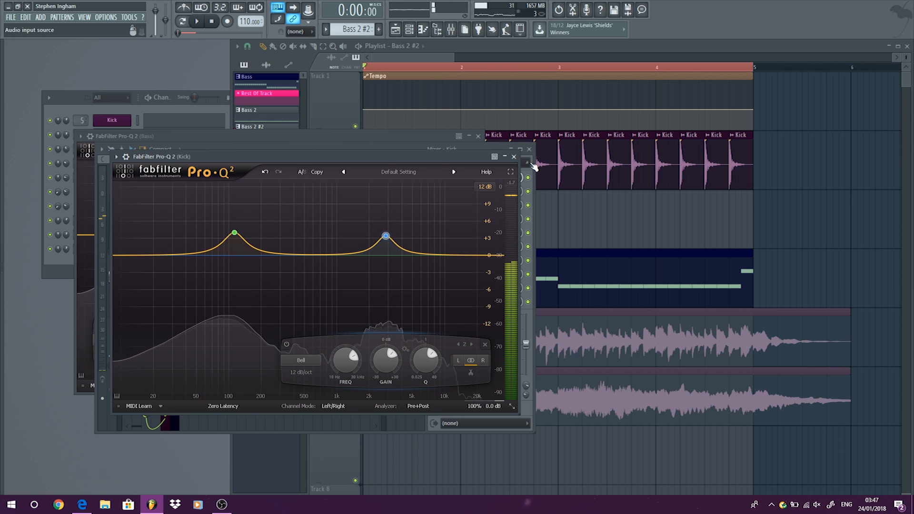
left_click(515, 157)
Step: During playback, sweep a new narrow bell boost through the low end of the Bass track's Pro-Q 2, around 19.54 dB with Q 6.062
left_click(175, 174)
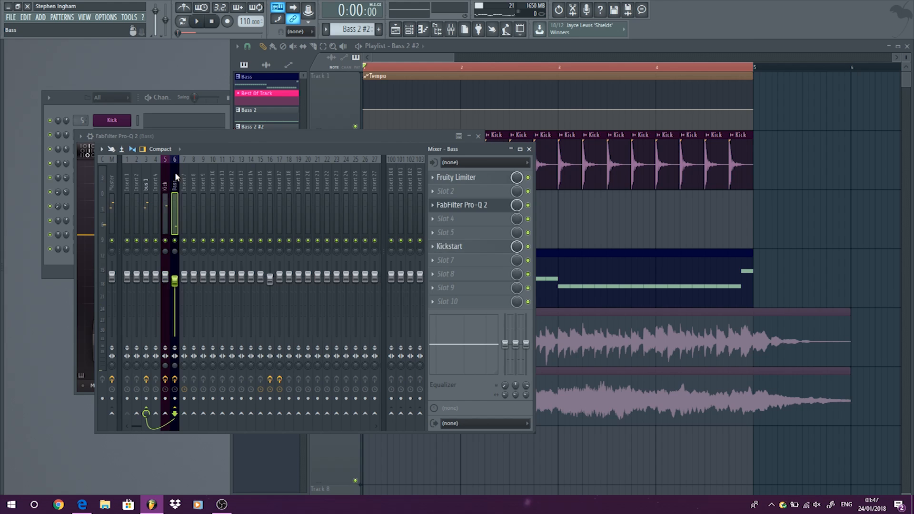
left_click(464, 210)
left_click(462, 210)
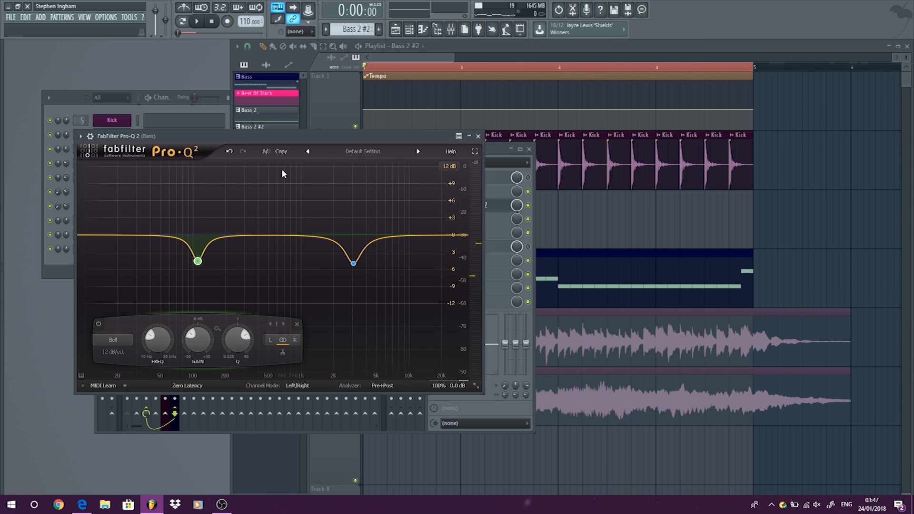
left_click(198, 24)
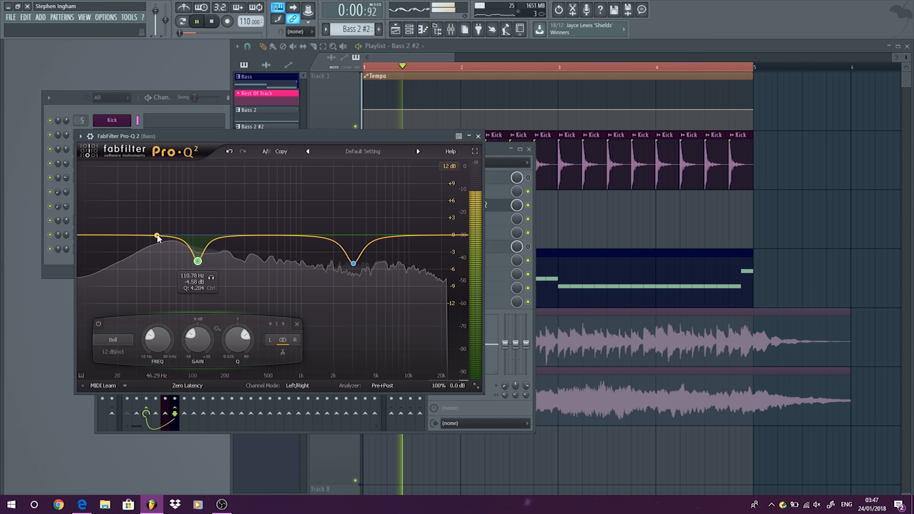
double_click(160, 204)
left_click_drag(161, 206, 158, 123)
scroll(160, 191, "up", 14)
scroll(160, 192, "down", 5)
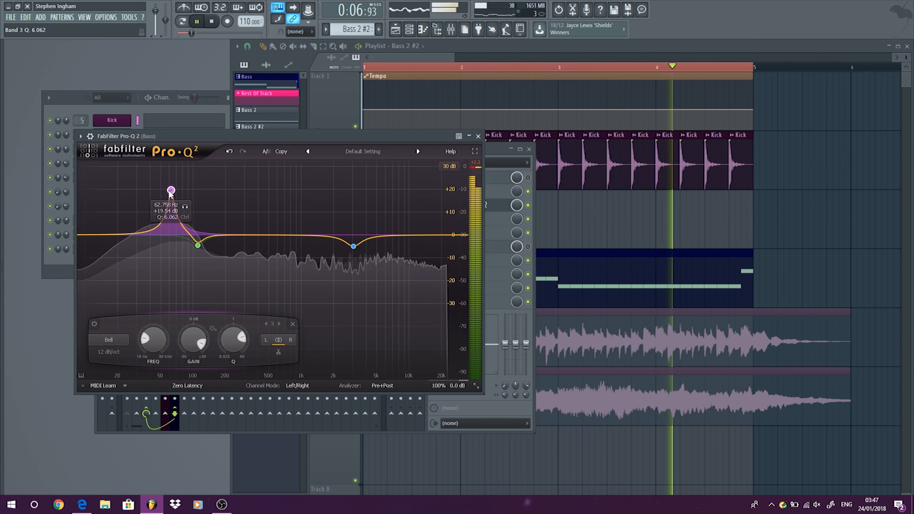
Step: Settle the swept Bass EQ boost at 299.46 Hz with a gain of 5.58 dB and Q 1.938
left_click_drag(156, 189, 245, 226)
scroll(280, 216, "down", 5)
scroll(281, 216, "up", 3)
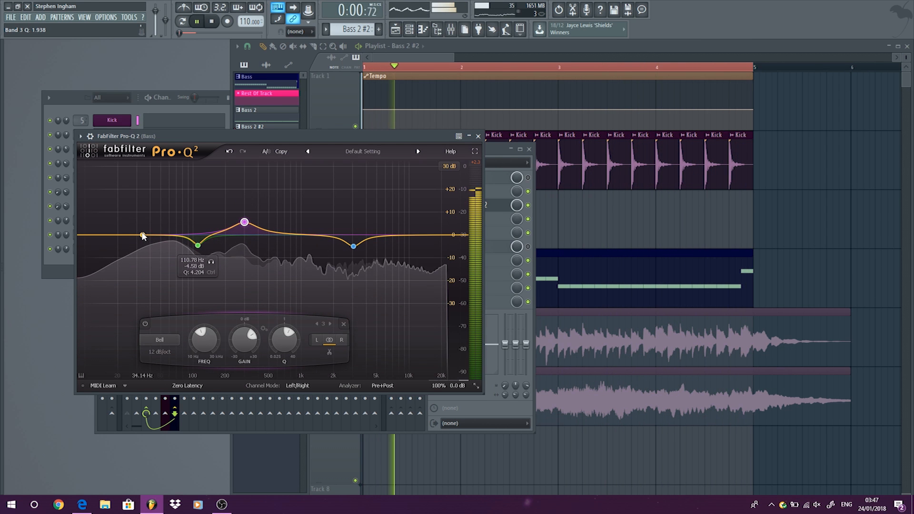
Step: Add a bell boost of about 5 dB near 45 Hz with Q 2.326 in the Bass track's Pro-Q 2, then stop playback
double_click(153, 222)
scroll(154, 222, "up", 5)
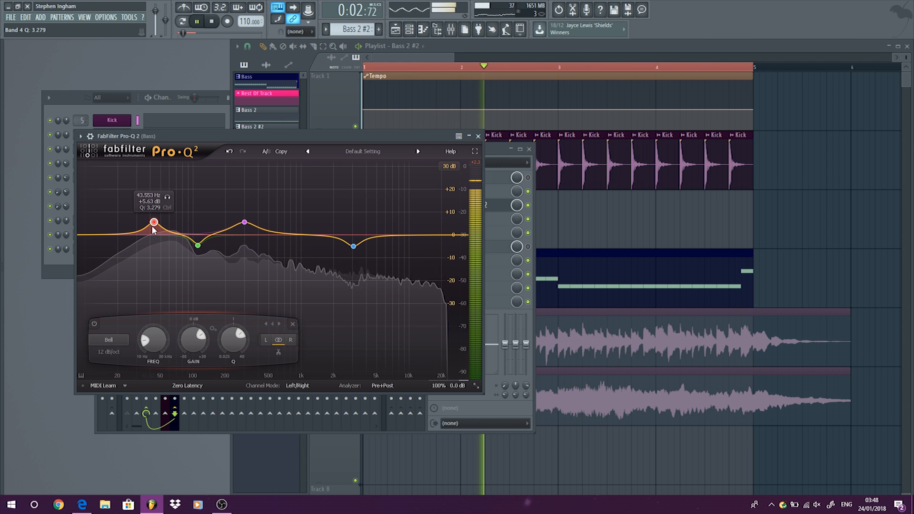
mouse_move(154, 224)
left_mouse_down()
mouse_move(167, 222)
mouse_move(156, 200)
mouse_move(169, 199)
mouse_move(156, 199)
mouse_move(157, 225)
left_mouse_up()
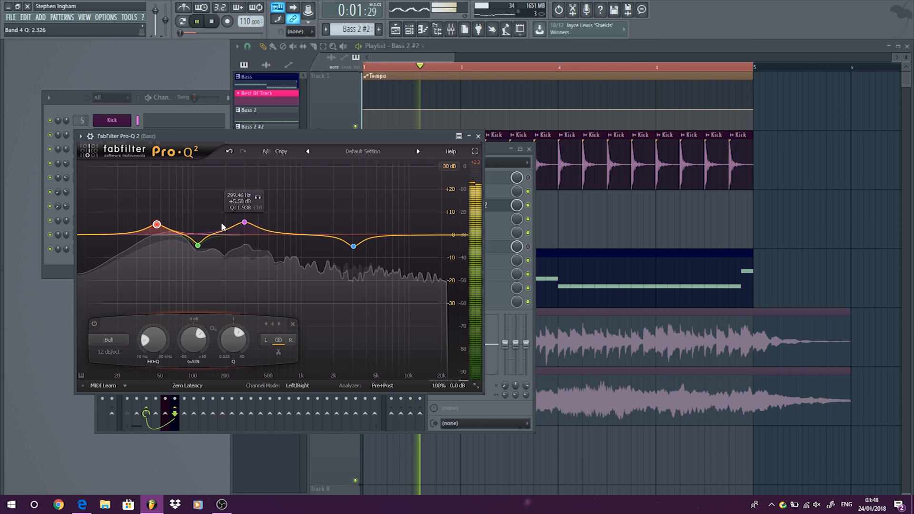
key("space")
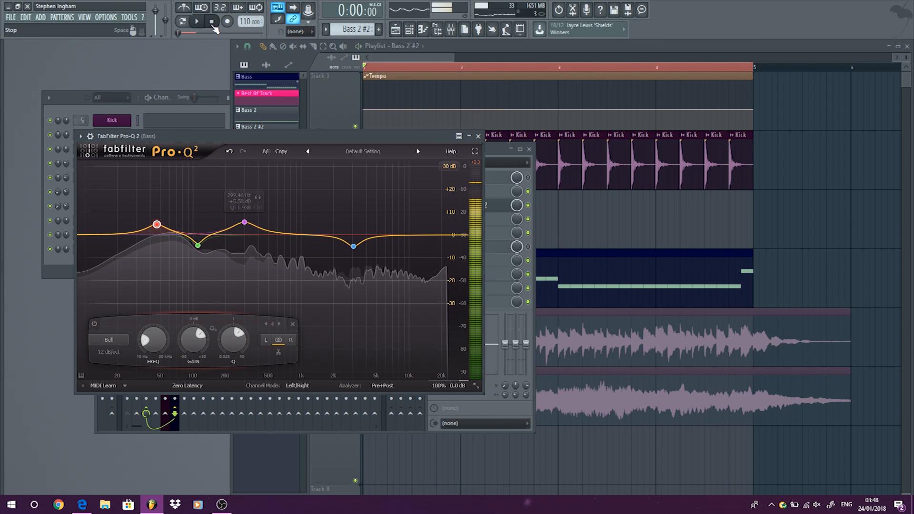
left_click(476, 136)
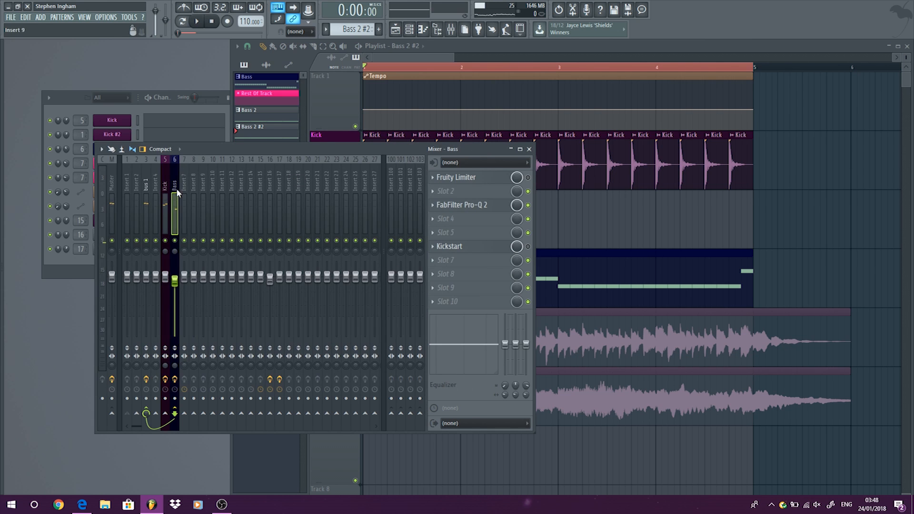
Step: Add a bell cut of 2.50 dB at 45.357 Hz with Q 4.728 in the Kick track's Pro-Q 2 during playback
left_click(475, 183)
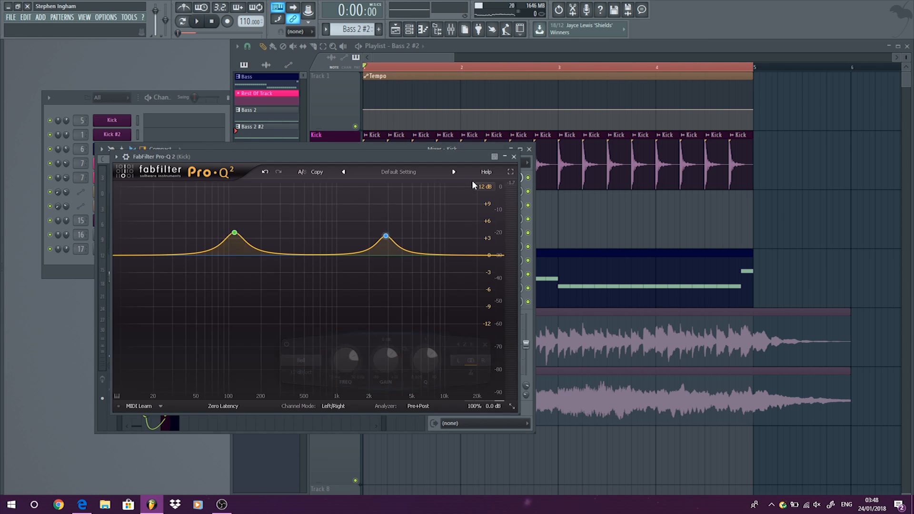
left_click(198, 23)
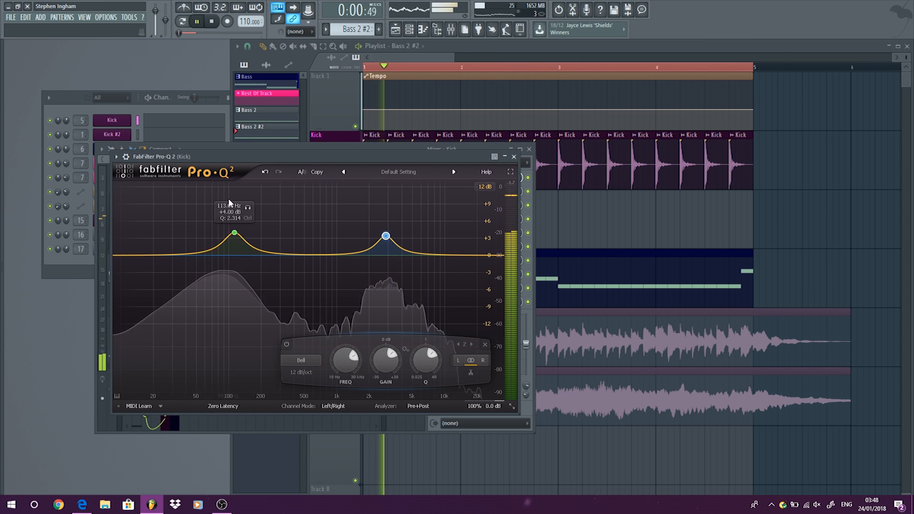
left_click_drag(181, 255, 192, 270)
scroll(187, 275, "up", 8)
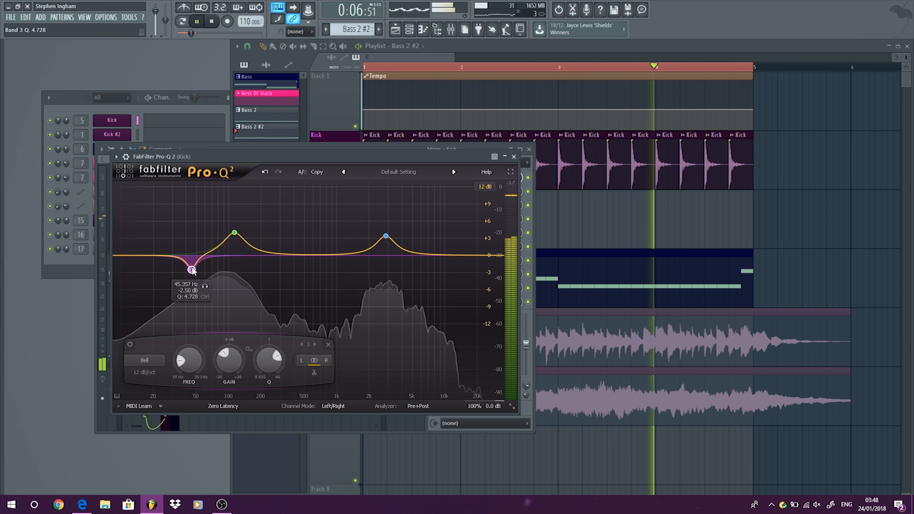
Step: Add a bell cut of 2.83 dB at 302.52 Hz with Q 3.751 in the Kick track's Pro-Q 2, then stop playback
left_click_drag(281, 256, 281, 272)
scroll(281, 272, "up", 5)
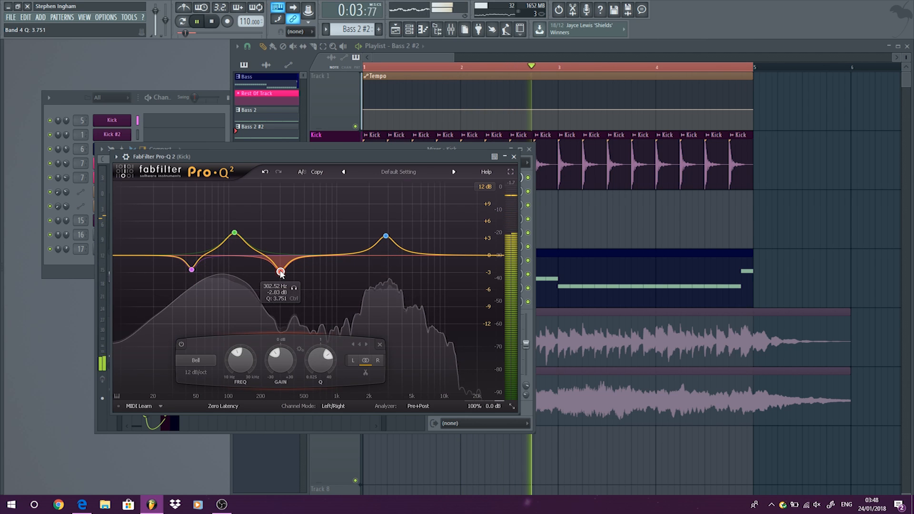
left_click(514, 157)
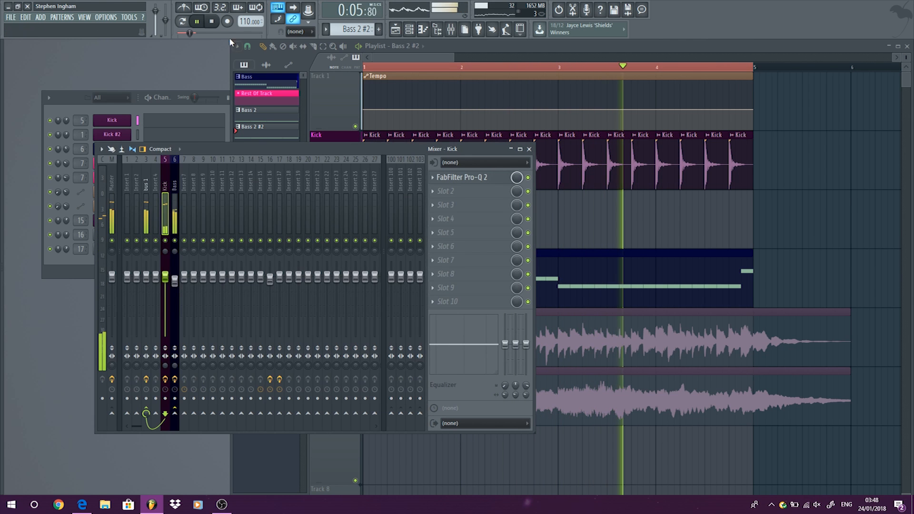
left_click(212, 22)
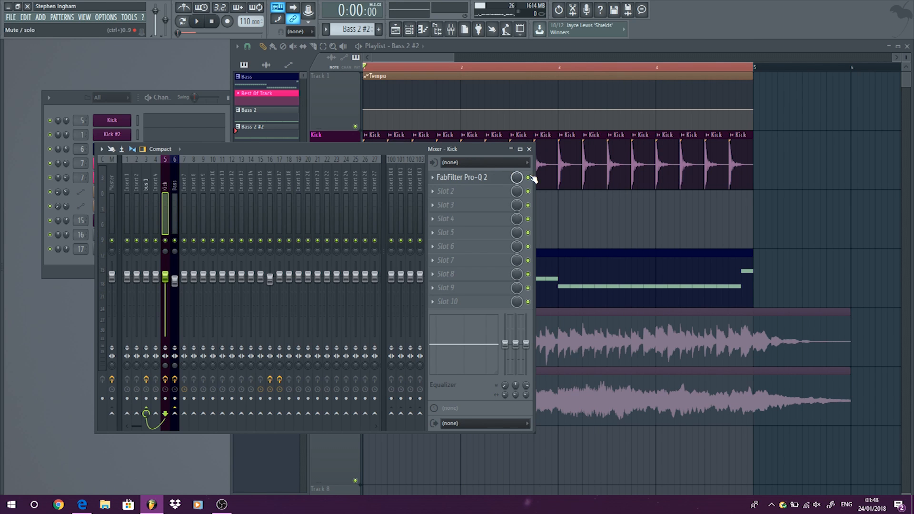
Step: Compare the loop during playback with the Kick and Bass tracks' Pro-Q 2 effects bypassed and enabled
left_click(173, 183)
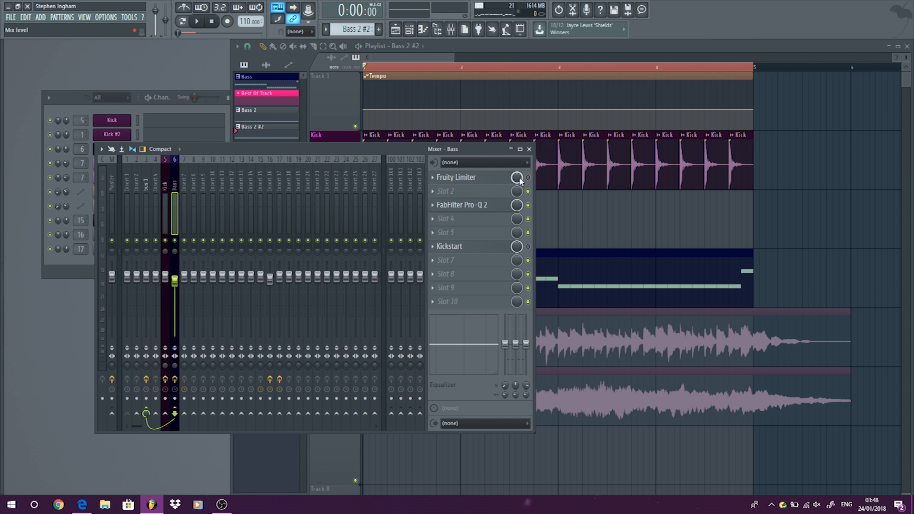
left_click(205, 22)
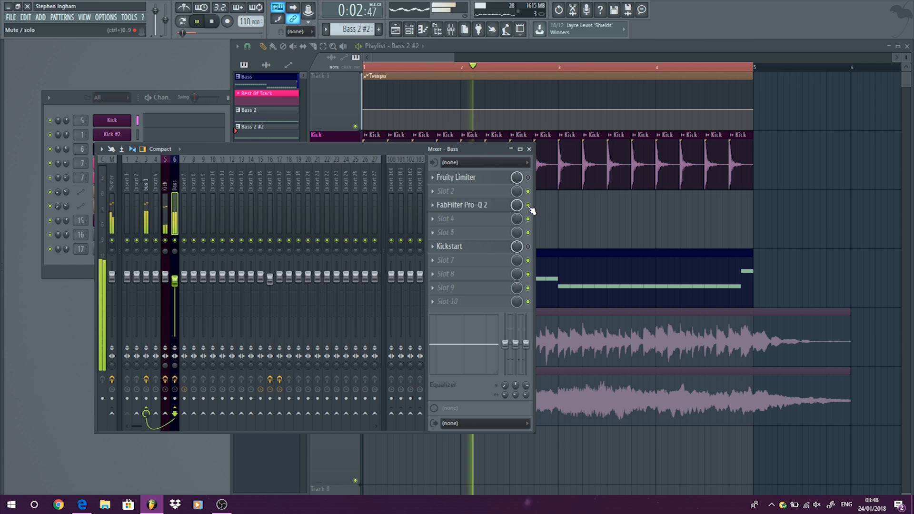
left_click(168, 177)
left_click(528, 178)
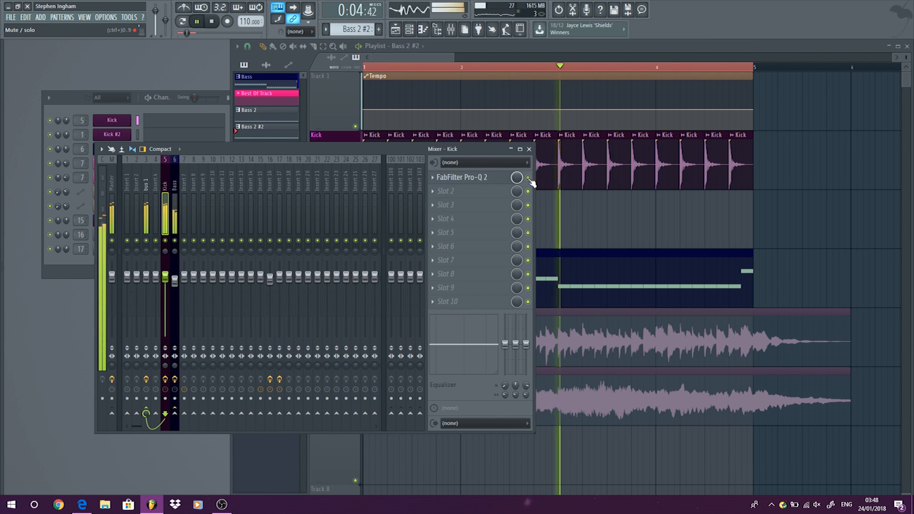
left_click(212, 22)
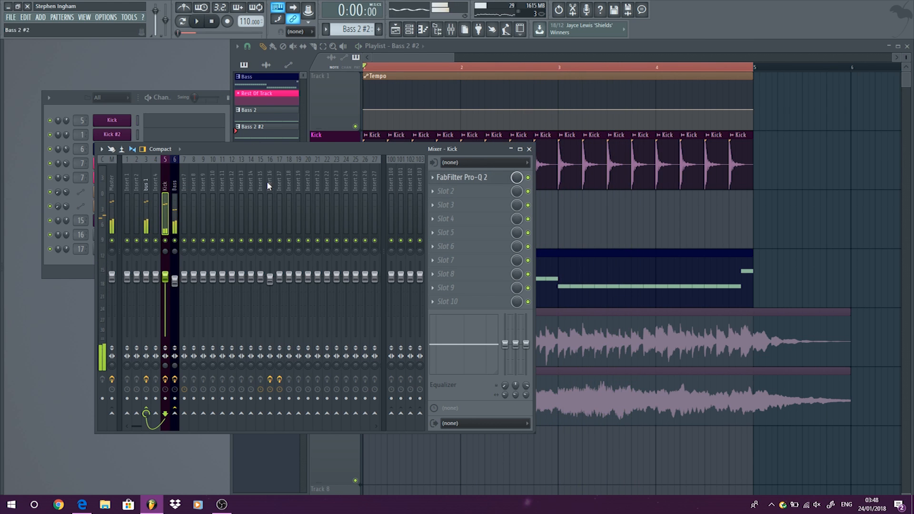
left_click(200, 21)
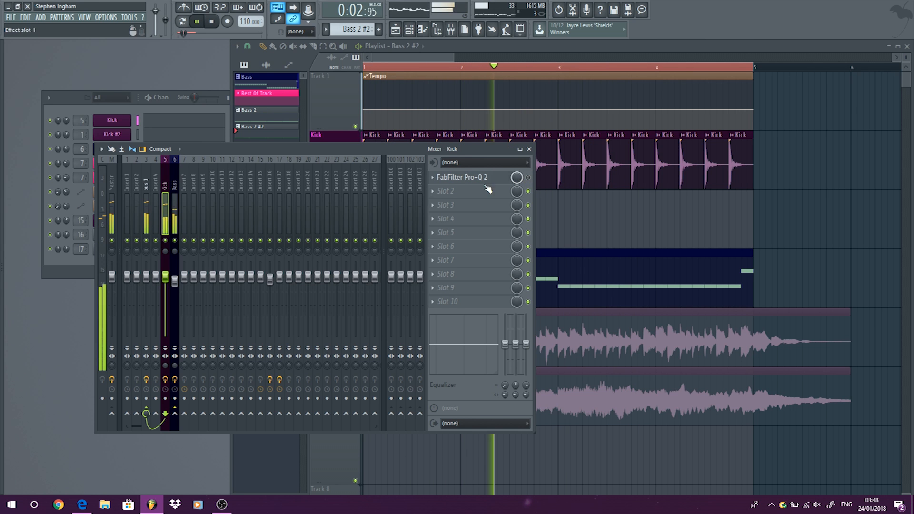
left_click(175, 185)
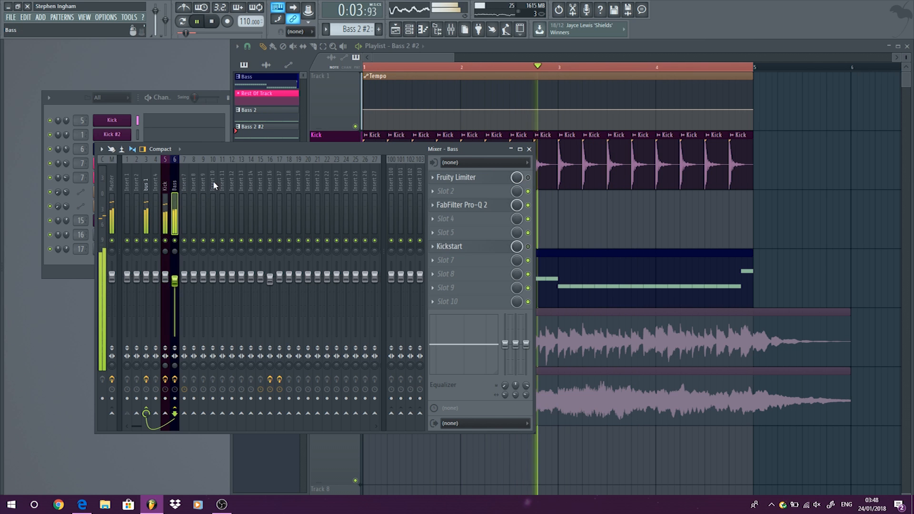
left_click(528, 205)
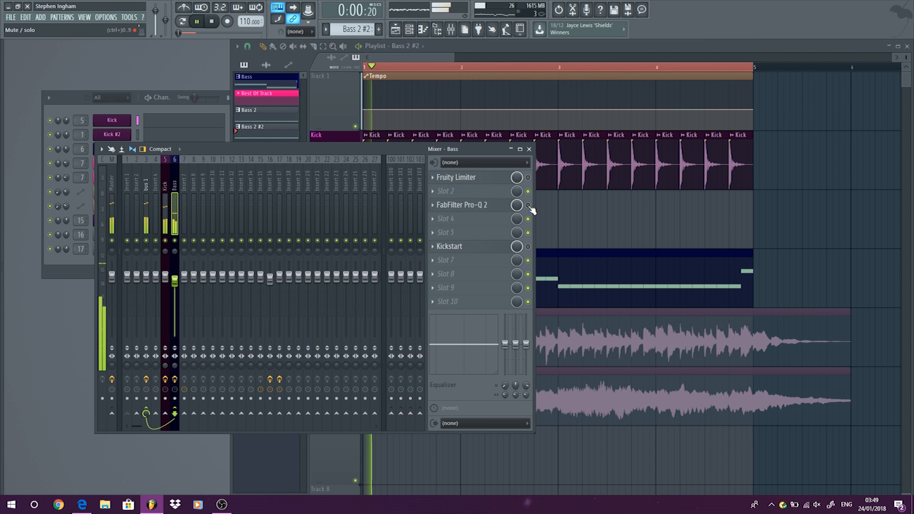
left_click(167, 170)
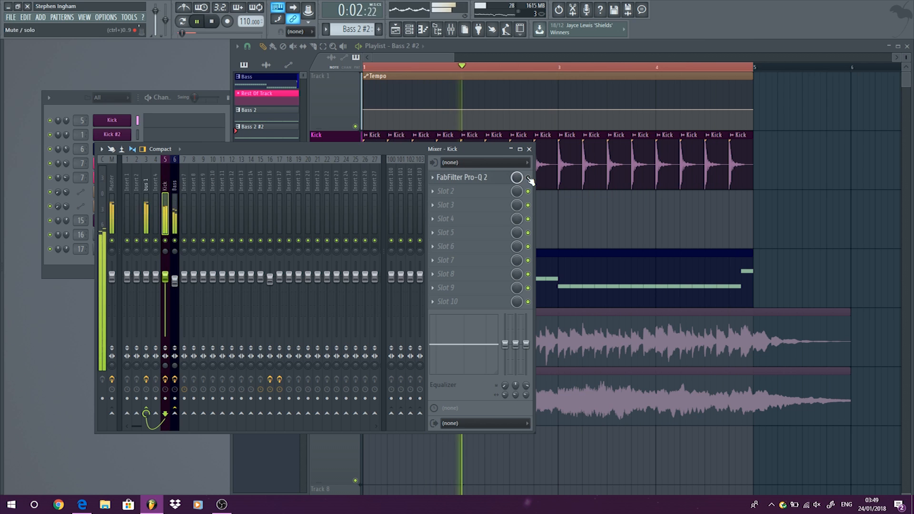
key("space")
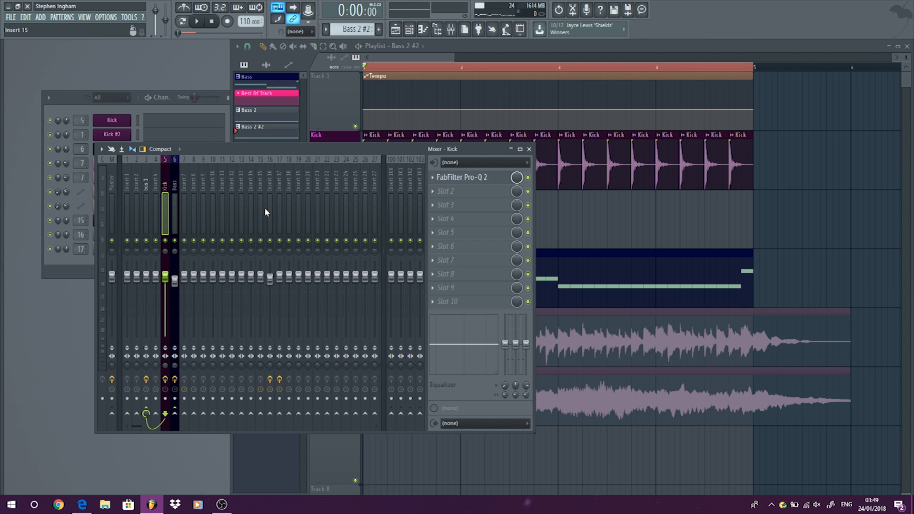
Step: Lower the high cut in the Master track's Pro-Q 2 to 87.720 Hz with Q 0.931 during playback, then stop and close the plugin
left_click(108, 183)
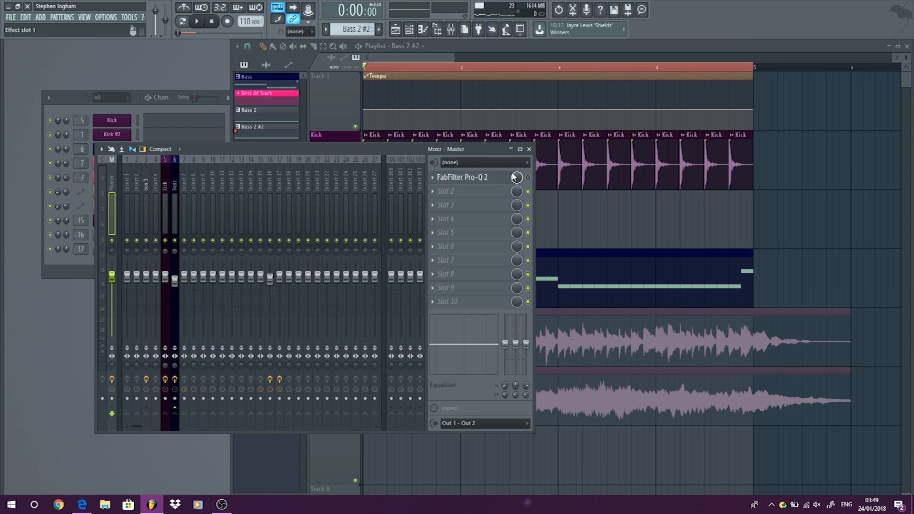
left_click(490, 183)
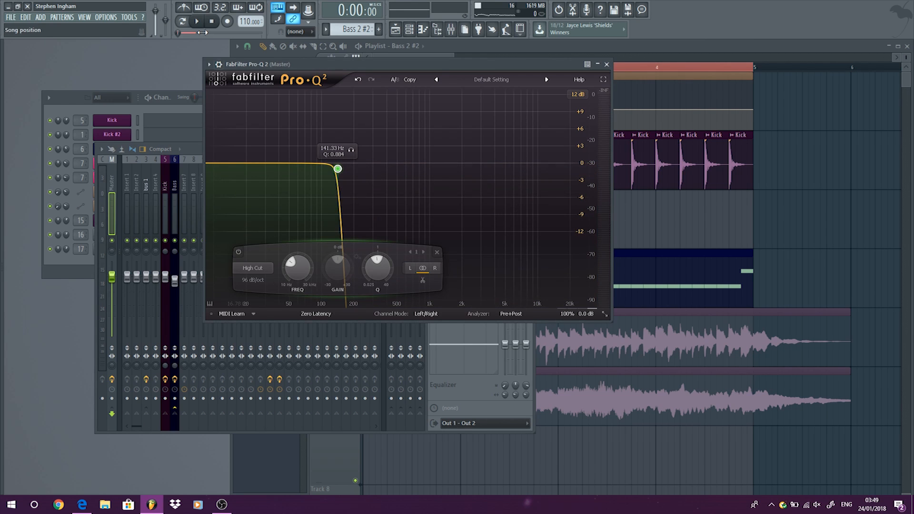
key("space")
left_click_drag(338, 169, 315, 166)
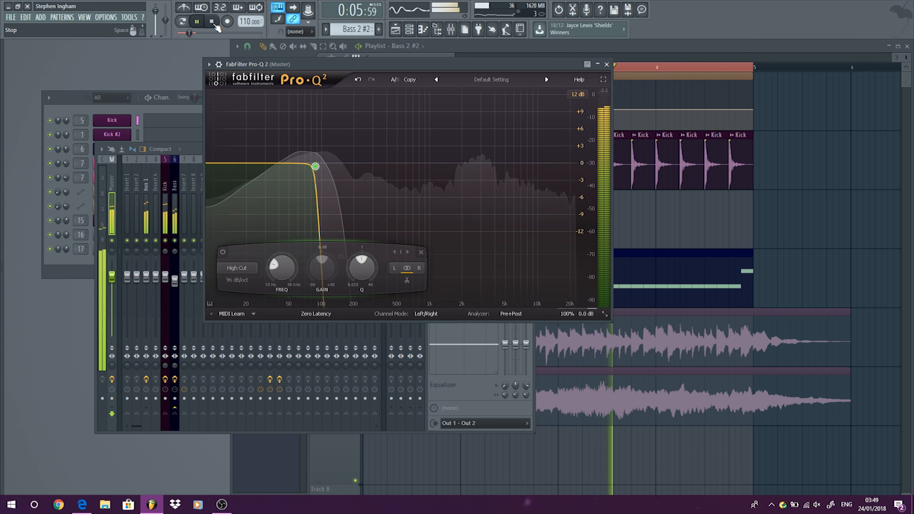
left_click(215, 25)
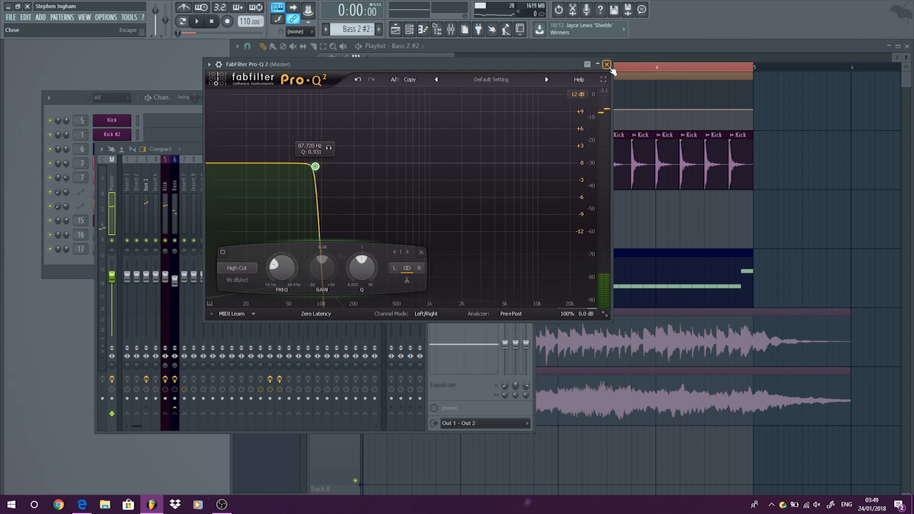
left_click(607, 65)
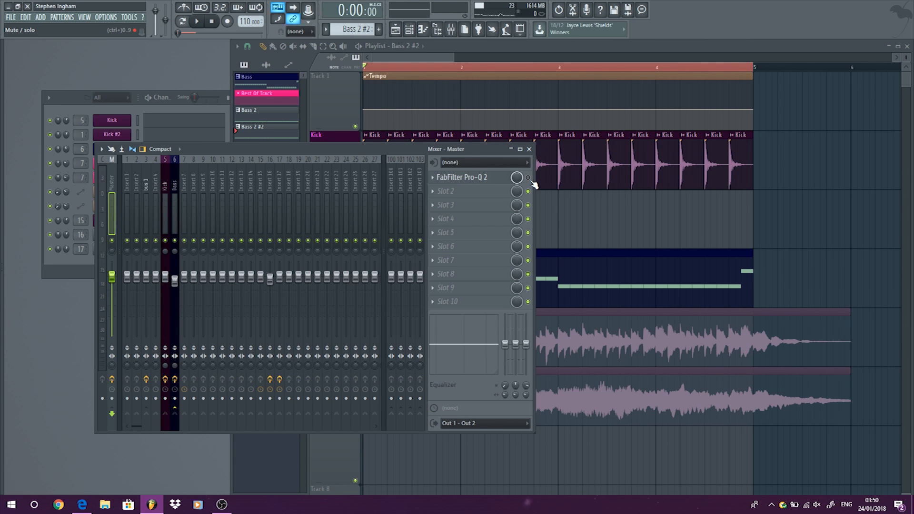
Step: Place a Bass 2 pattern clip at bar 16 on Track 3 of the playlist and unmute that track
left_click(408, 56)
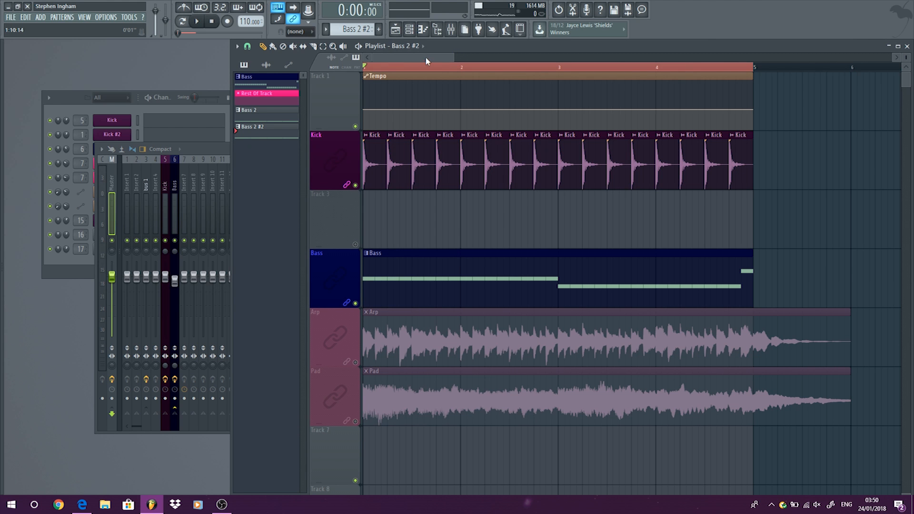
left_click_drag(453, 55, 672, 56)
left_click_drag(570, 209, 626, 157)
left_click(411, 47)
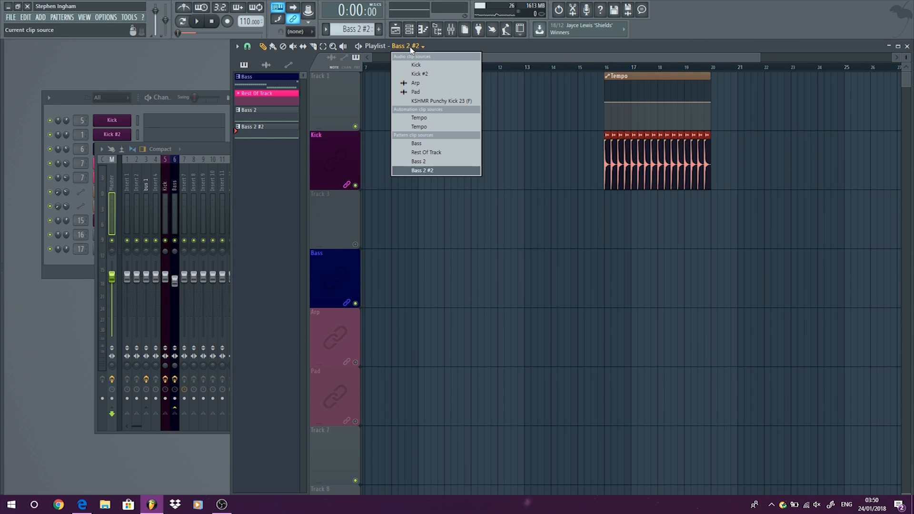
left_click(419, 161)
left_click(607, 200)
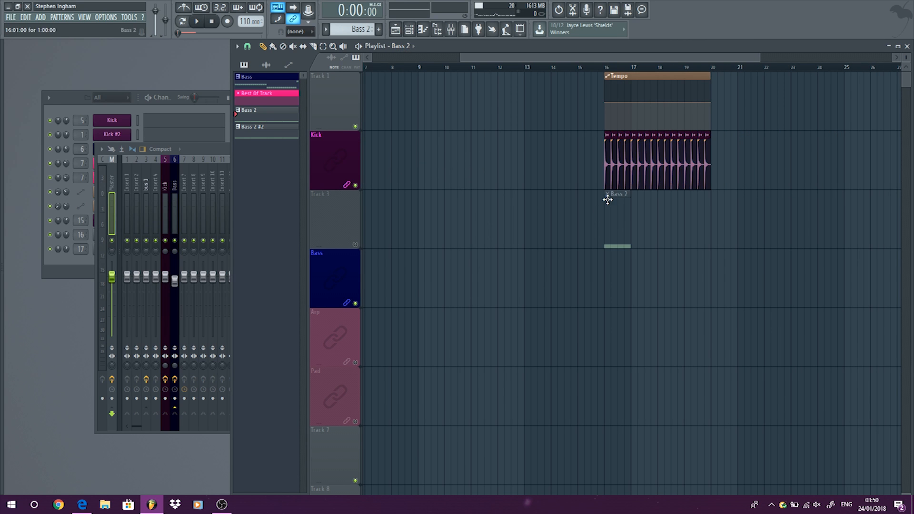
left_click(355, 244)
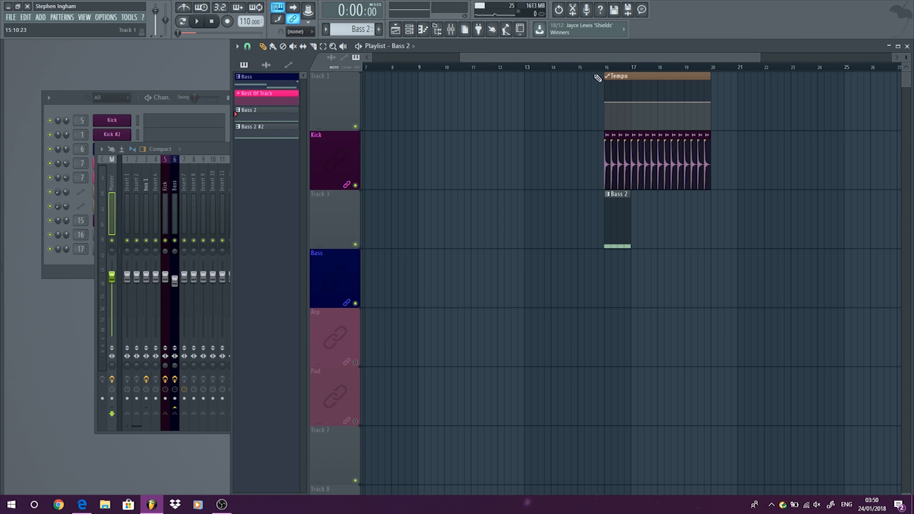
Step: Play back the Kick and Bass 2 clips from bar 16, then bring the channel rack to the front
key("space")
left_click(606, 67)
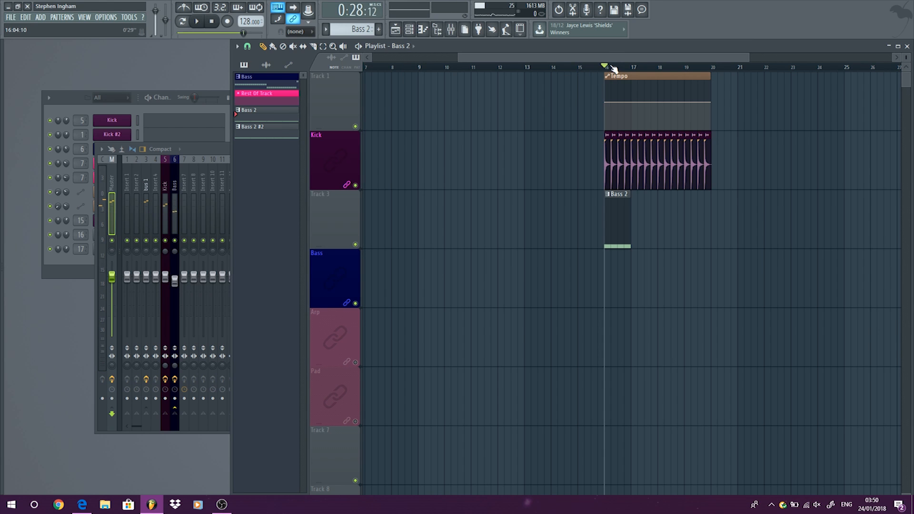
key("space")
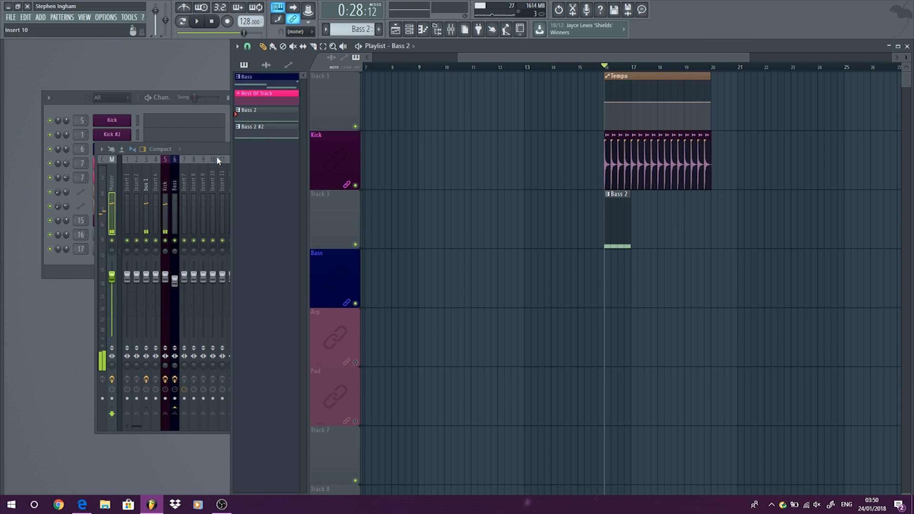
left_click(218, 144)
left_click(579, 271)
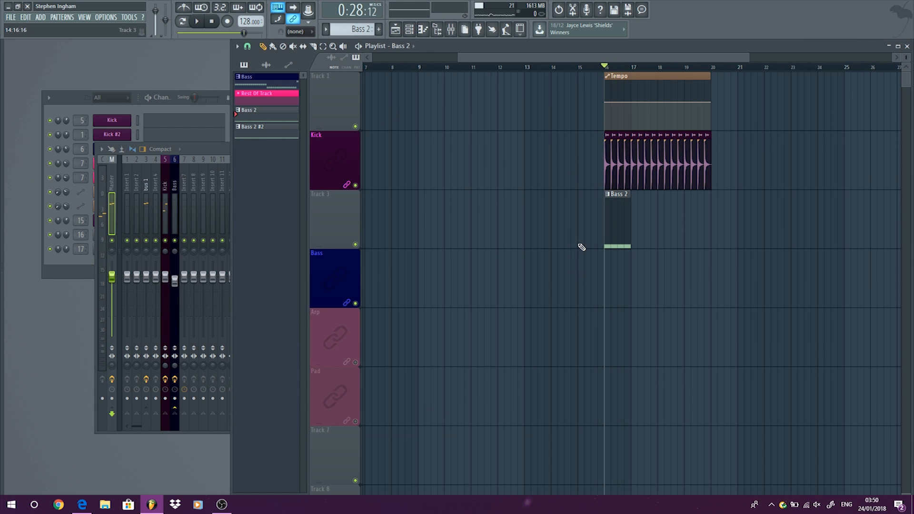
left_click(74, 101)
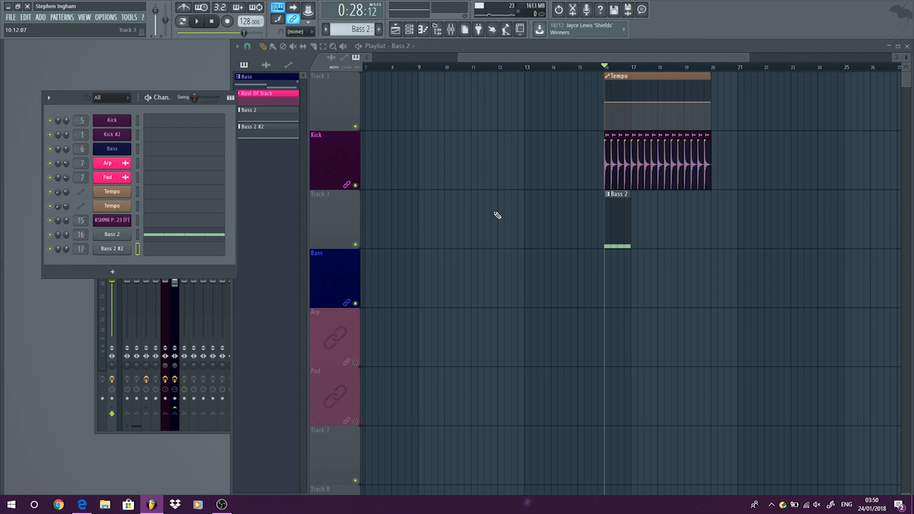
Step: Replace the Bass 2 clip with four consecutive Bass 2 #2 clips from bar 16 to bar 20 during playback, then stop
left_click(396, 47)
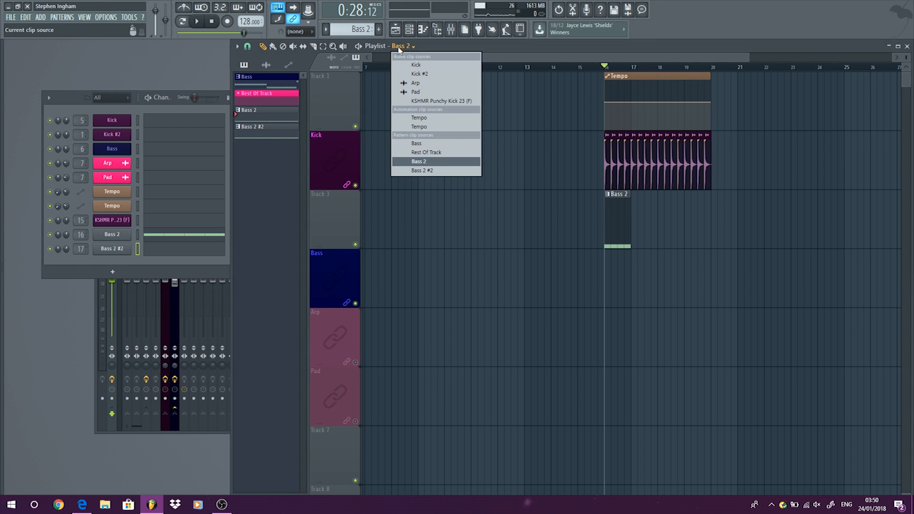
left_click(424, 171)
left_click(610, 208)
key("space")
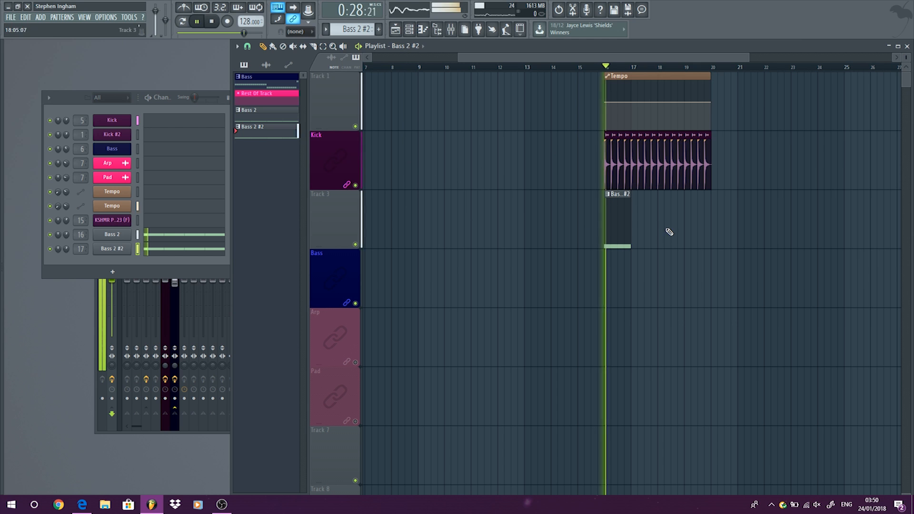
left_click(643, 206)
left_click_drag(651, 207, 646, 206)
left_click(659, 206)
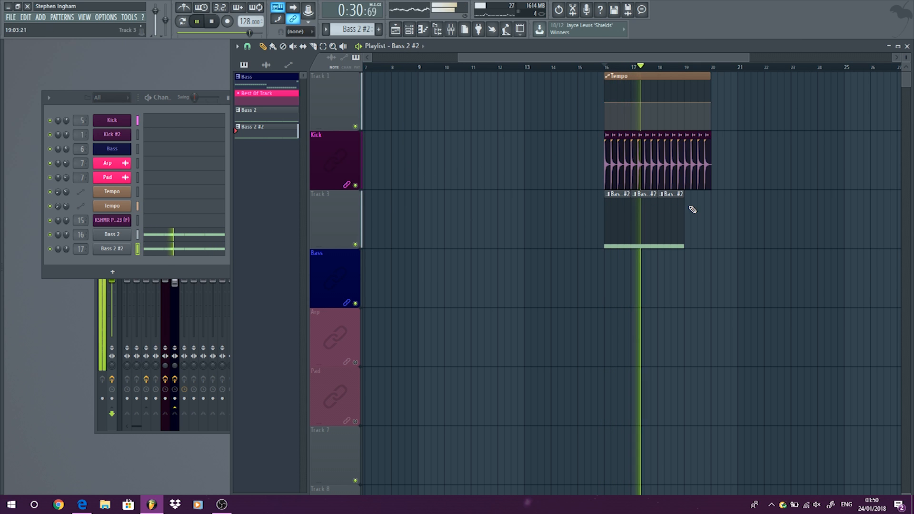
left_click(690, 207)
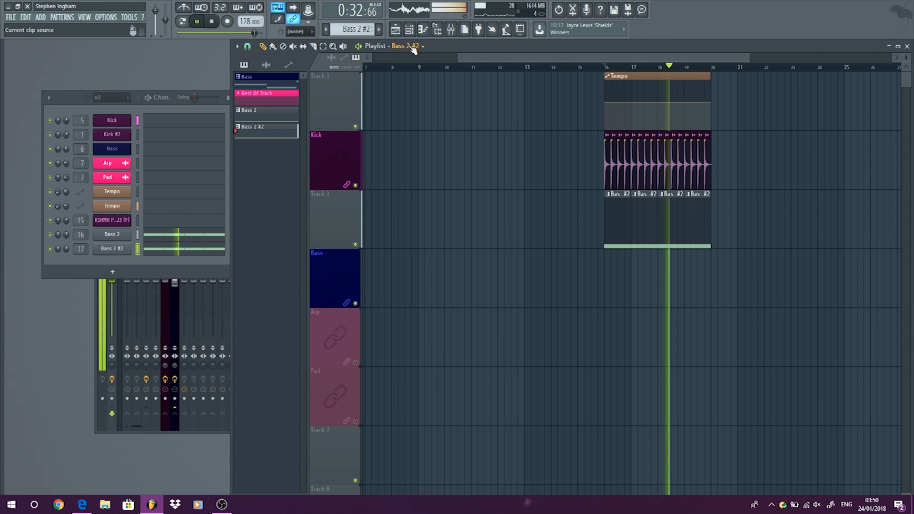
key("space")
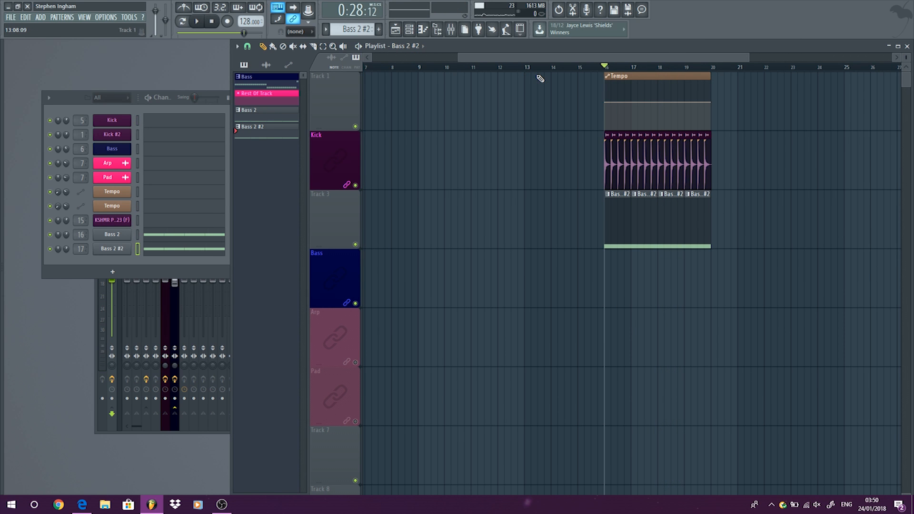
Step: Mute the Kick track and fill Track 3 from bar 1 to bar 5 with KSHMR Punchy Kick 23 (F) clips on every beat
scroll(432, 194, "left", 5)
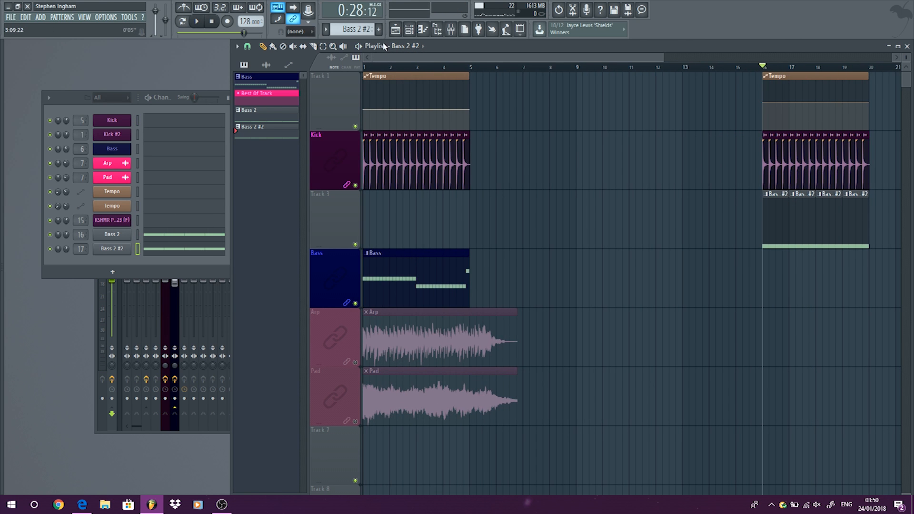
left_click(405, 46)
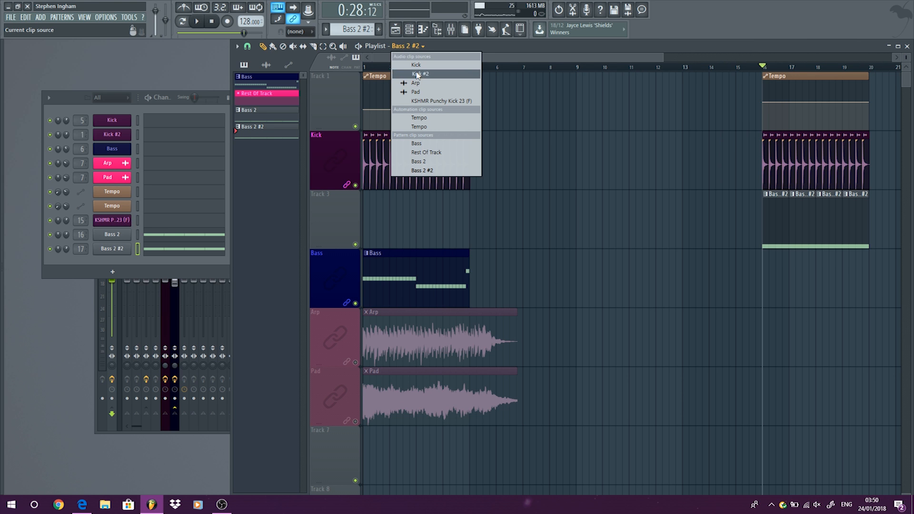
left_click(418, 101)
left_click(368, 216)
scroll(369, 212, "up", 3)
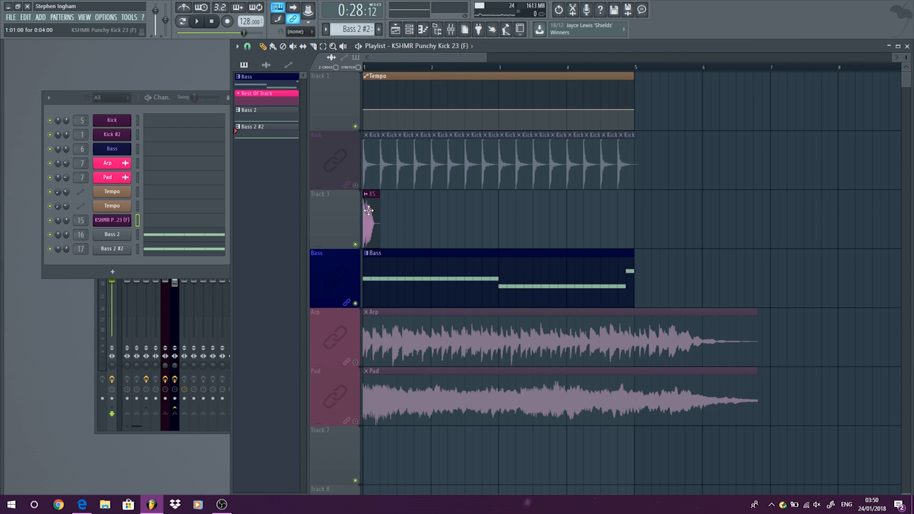
left_click(389, 208)
left_click(405, 207)
left_click(421, 206)
mouse_move(464, 210)
left_mouse_down()
mouse_move(371, 207)
mouse_move(440, 207)
left_mouse_up()
left_click_drag(519, 210, 372, 209)
left_click_drag(380, 208, 510, 207)
Step: Play back the punchy kick clips with the Bass clip from bar 1, then stop playback
left_click(367, 71)
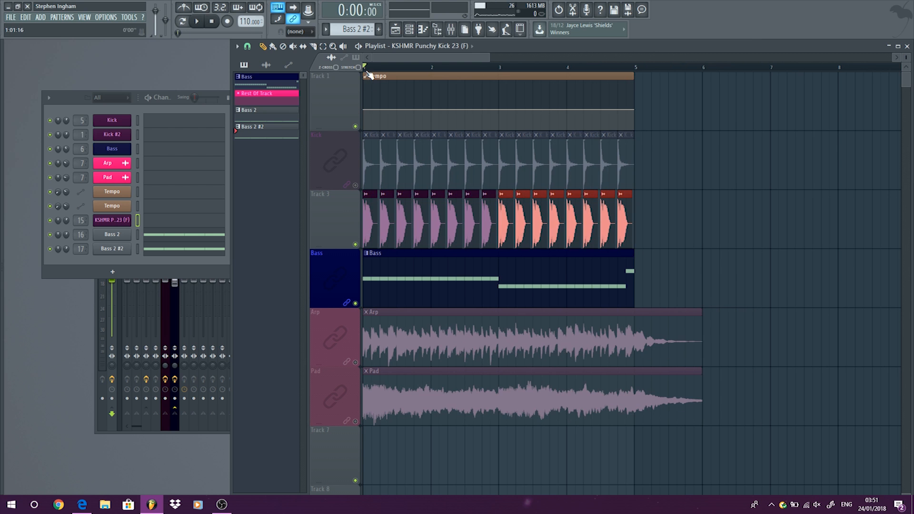
key("space")
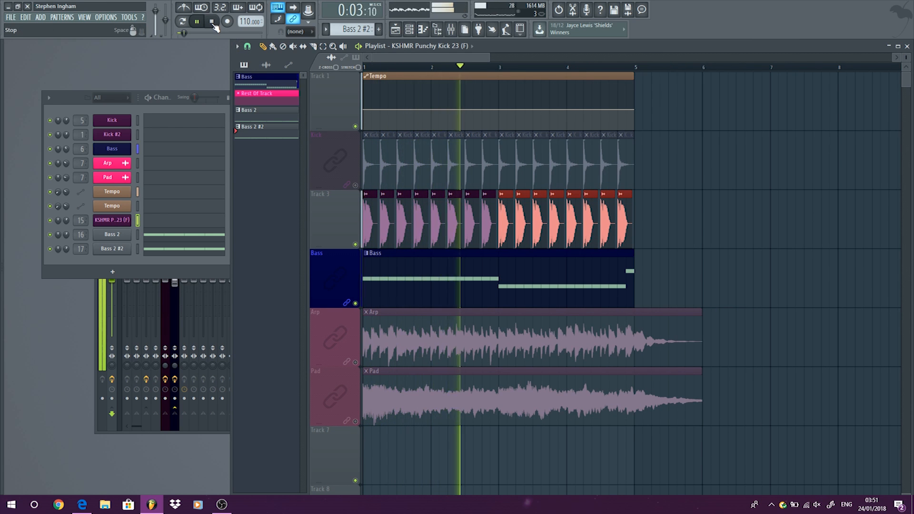
left_click(212, 21)
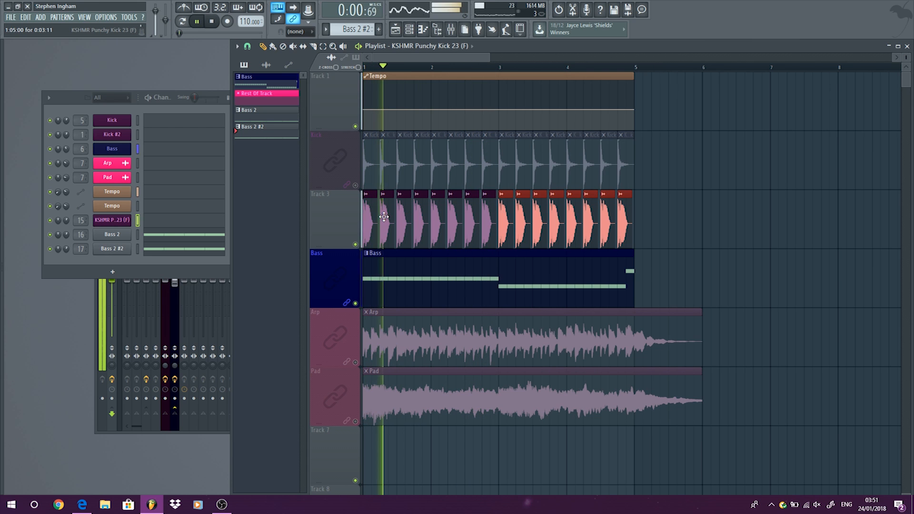
Step: Delete all the KSHMR Punchy Kick 23 (F) clips from Track 3
mouse_move(374, 212)
left_mouse_down()
mouse_move(384, 222)
mouse_move(626, 228)
mouse_move(617, 220)
left_mouse_up()
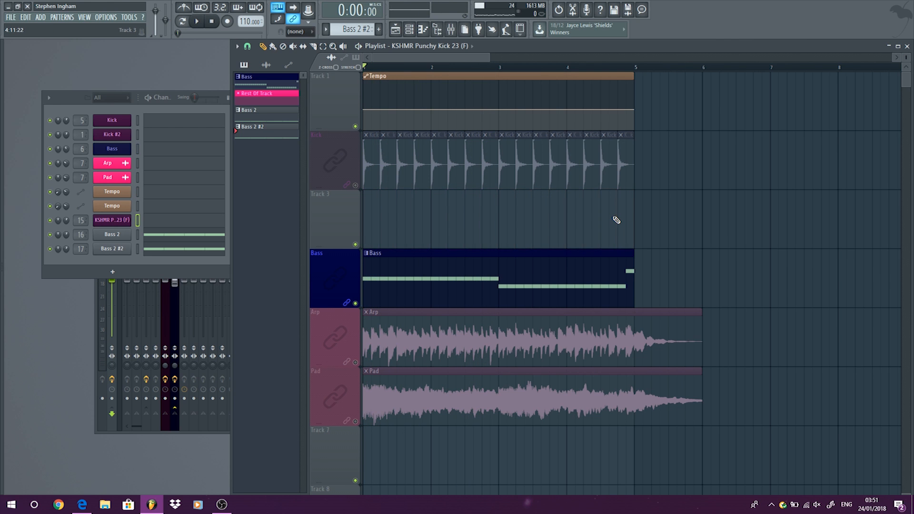
scroll(453, 221, "down", 3)
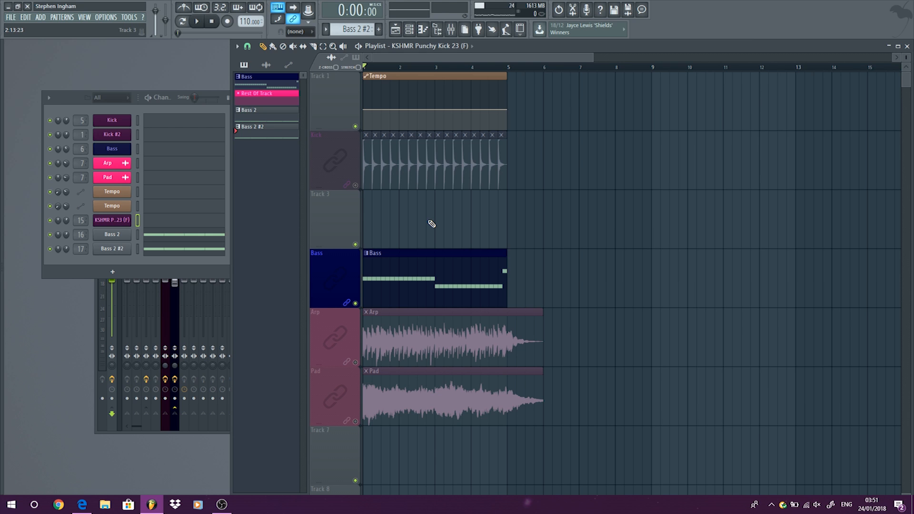
left_click(430, 222)
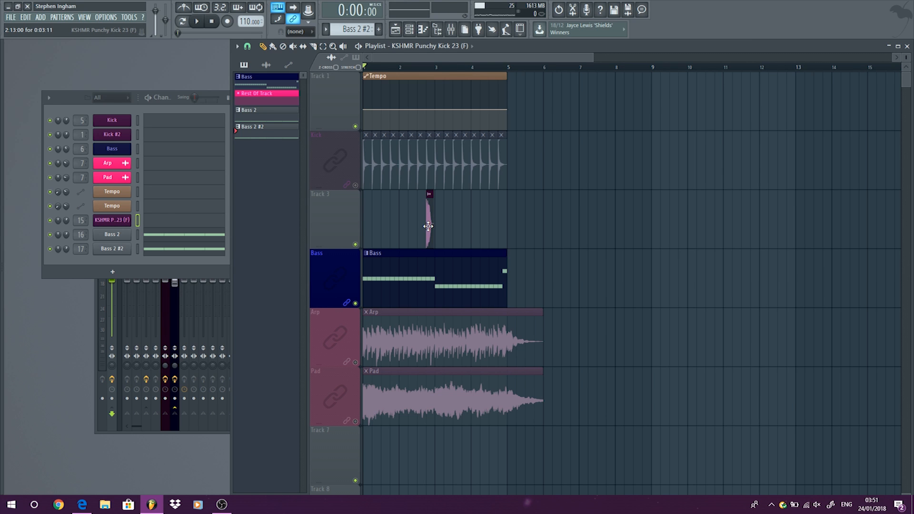
right_click(428, 227)
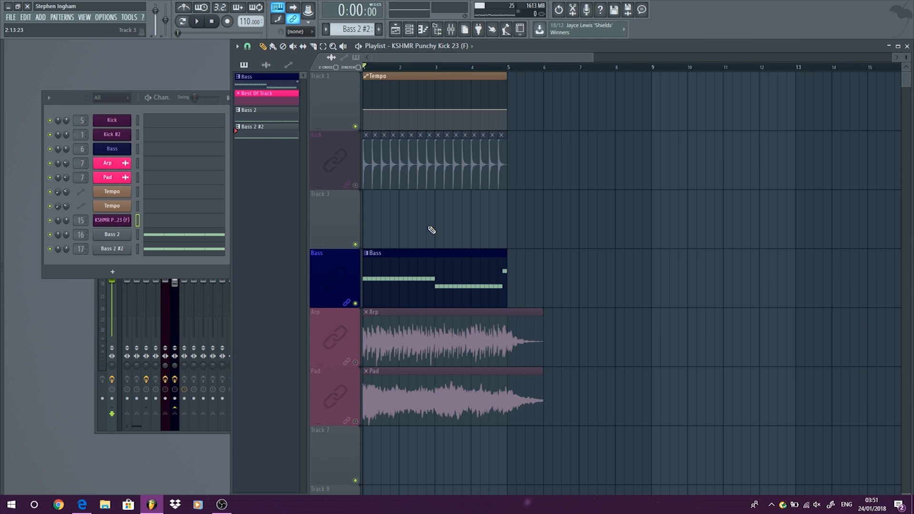